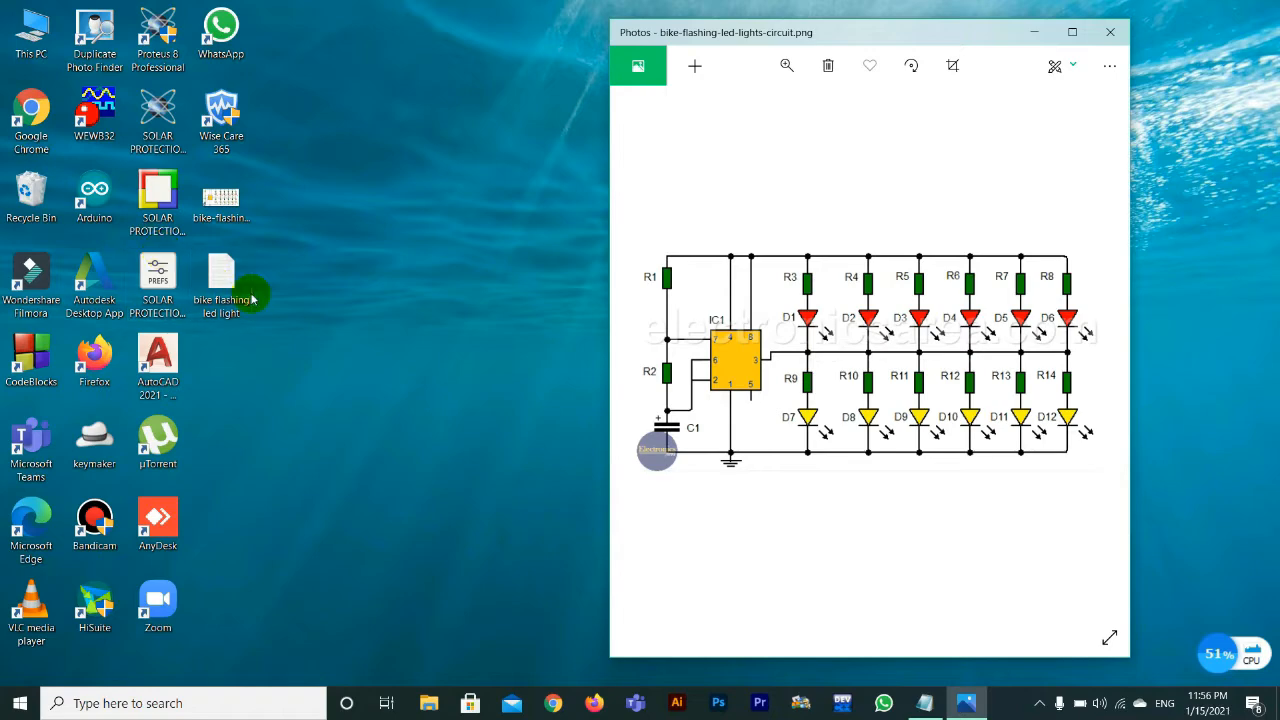
# Step: Open the "bike flashing led light" text file and read through the circuit's component list
pyautogui.doubleClick(221, 280)
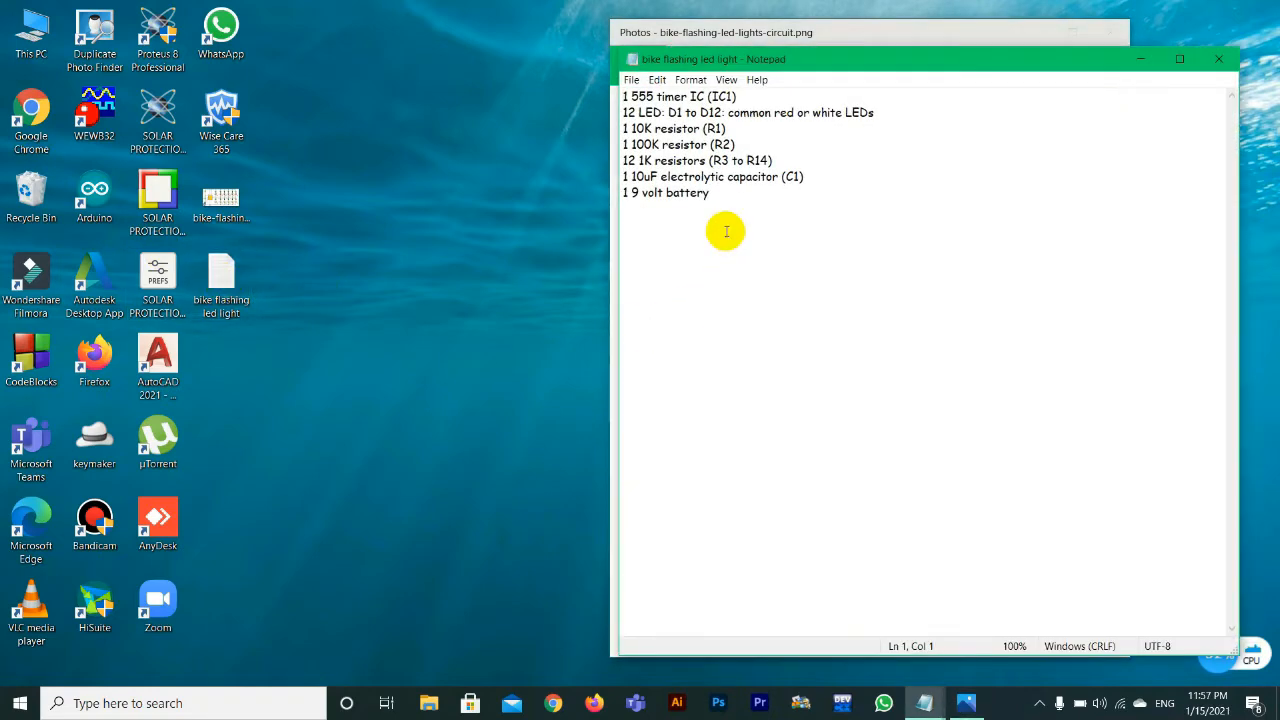
pyautogui.moveTo(720, 215); pyautogui.dragTo(622, 96)
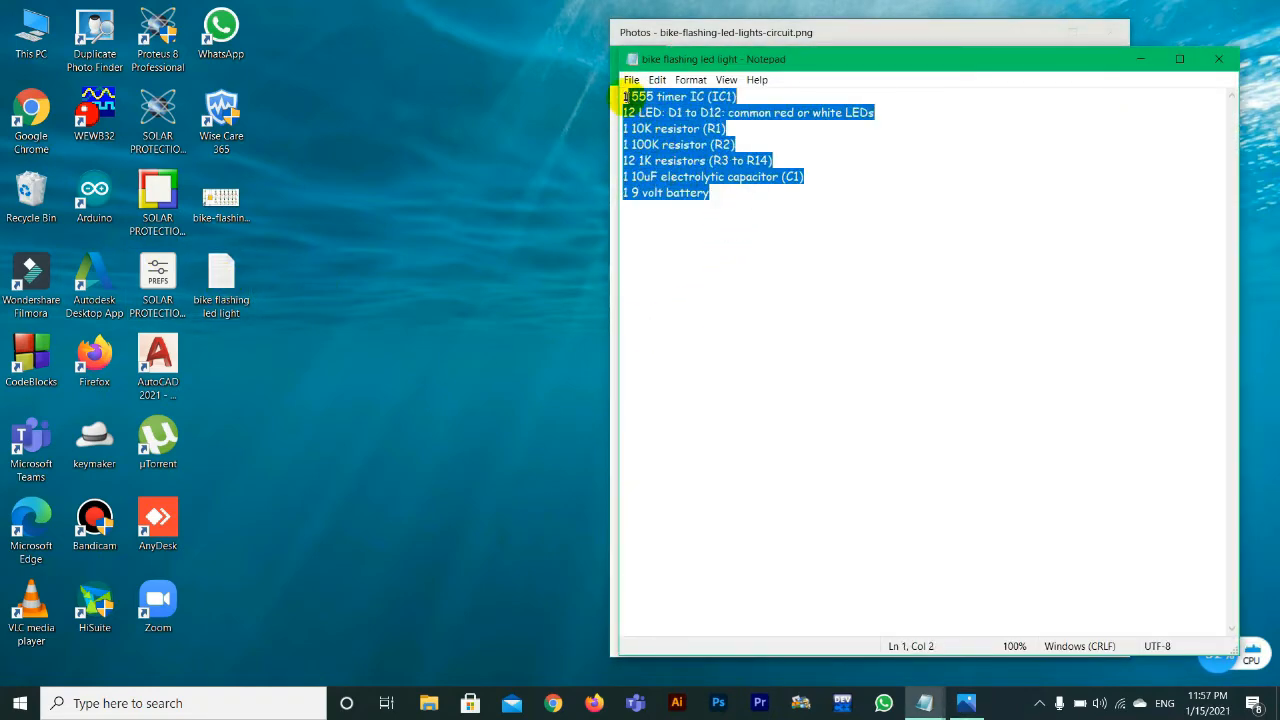
pyautogui.click(640, 113)
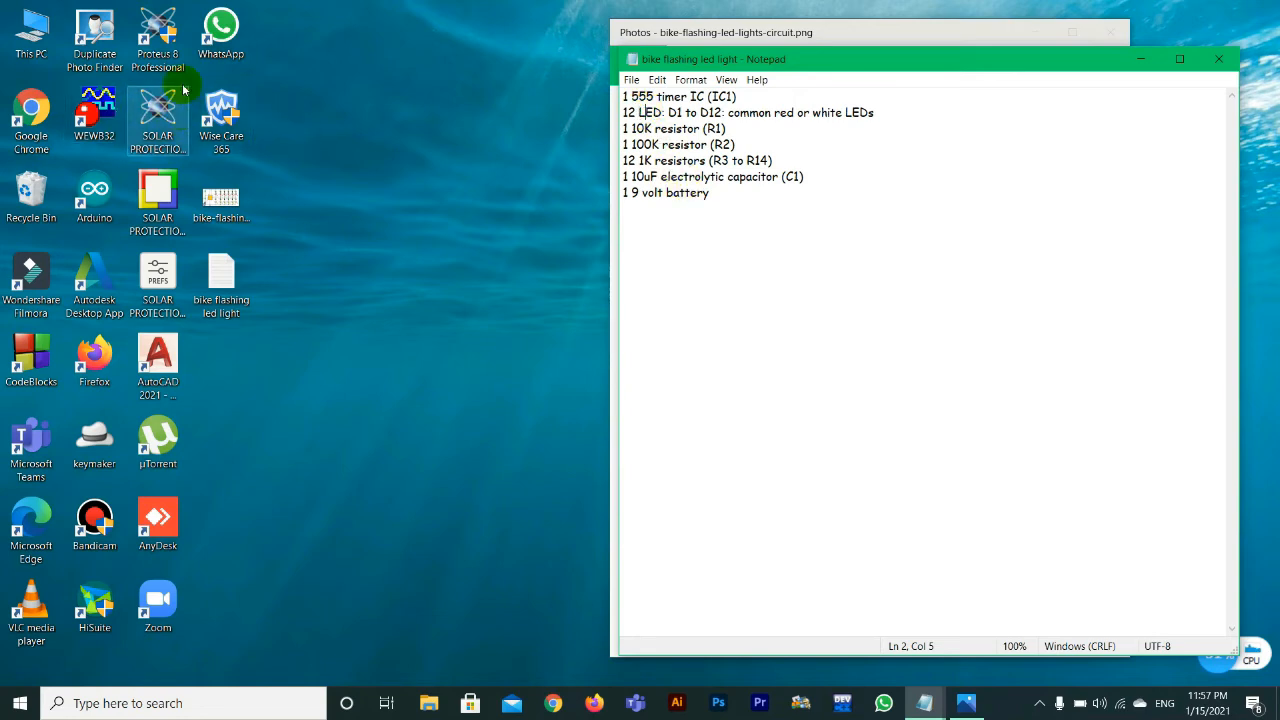
# Step: Launch Proteus 8 Professional and clear the parts list and circuit picture windows out of the way
pyautogui.click(172, 36)
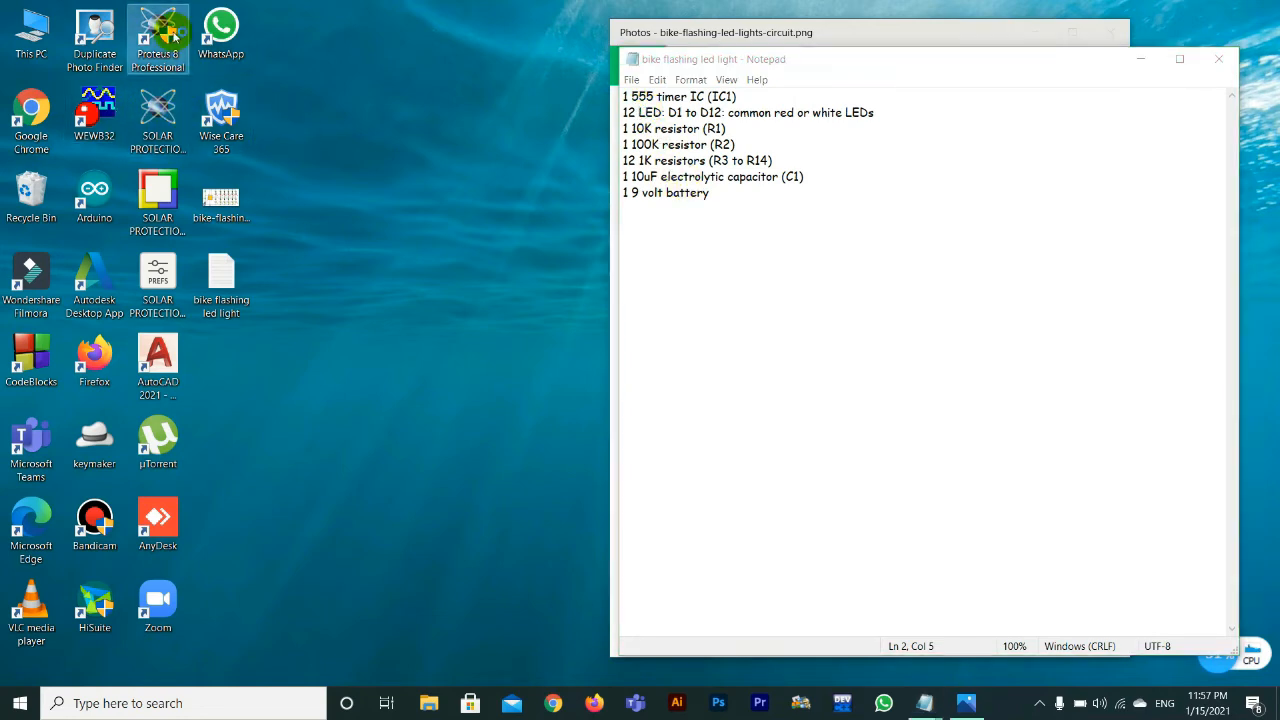
pyautogui.doubleClick(172, 36)
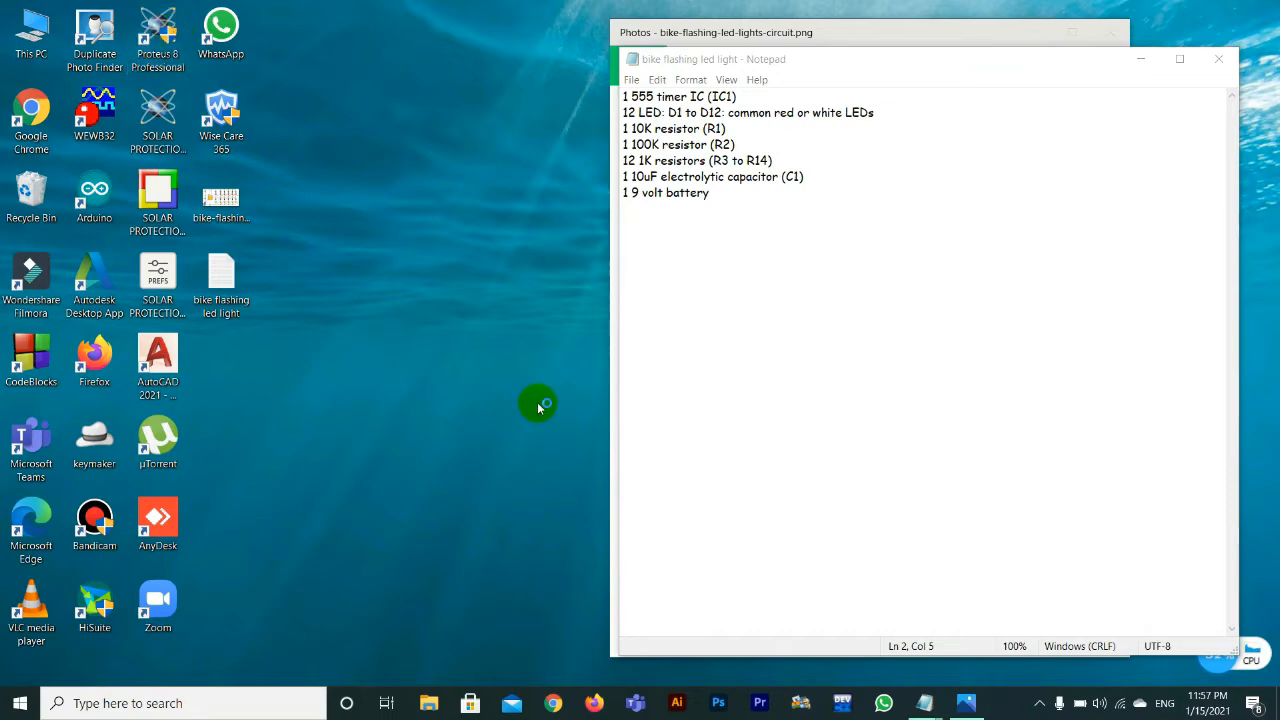
pyautogui.moveTo(1083, 57); pyautogui.dragTo(857, 58)
pyautogui.click(911, 61)
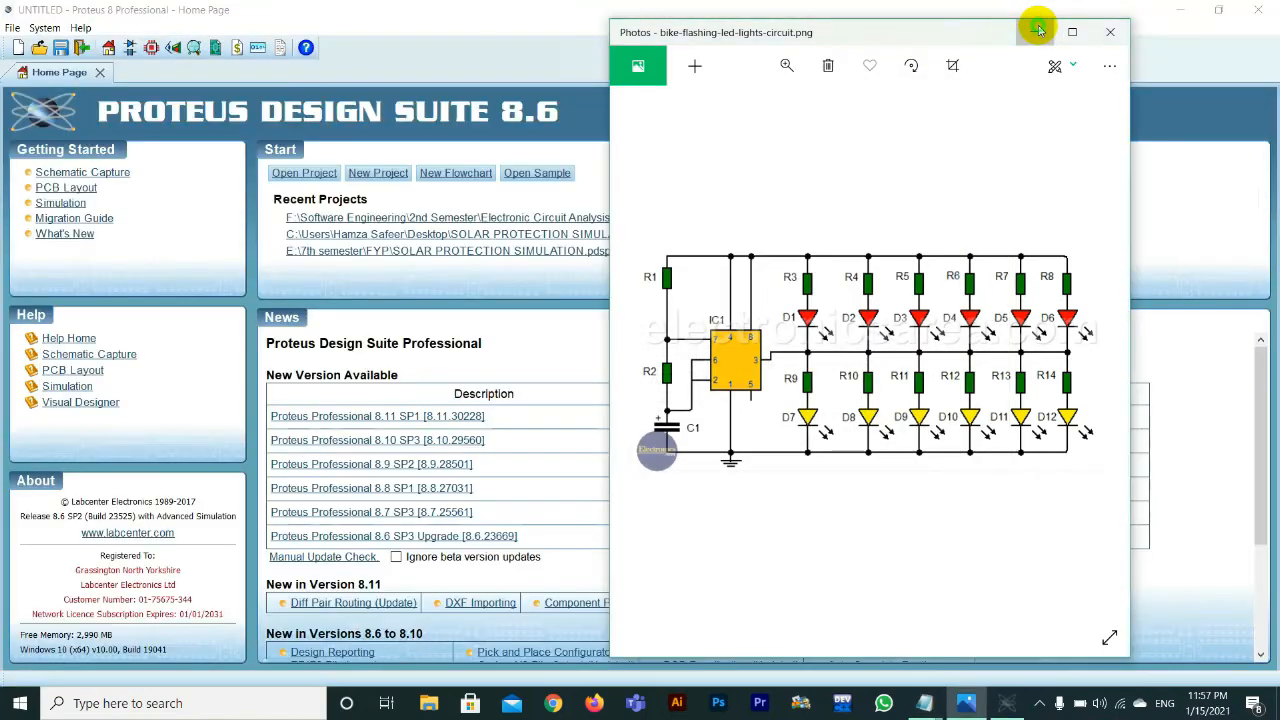
pyautogui.click(1038, 29)
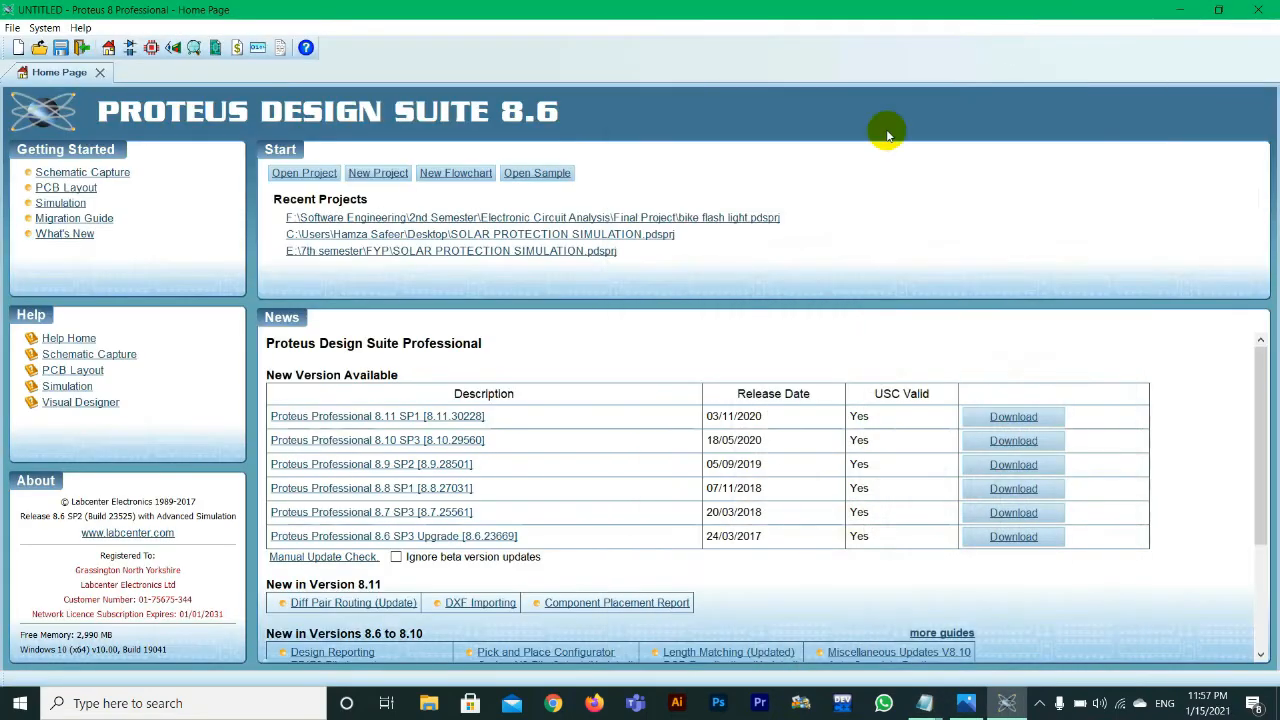
# Step: Start a new project named "bike flashing led lights" with the Desktop as its save folder
pyautogui.click(362, 174)
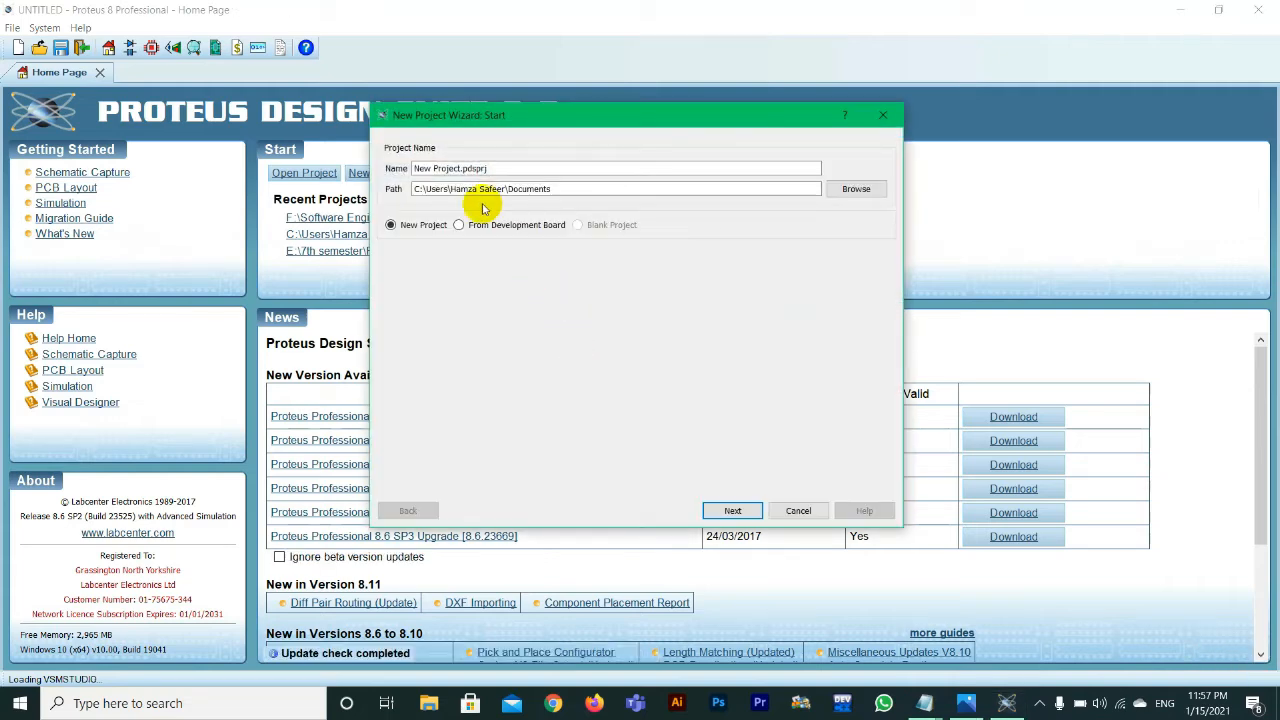
pyautogui.click(841, 194)
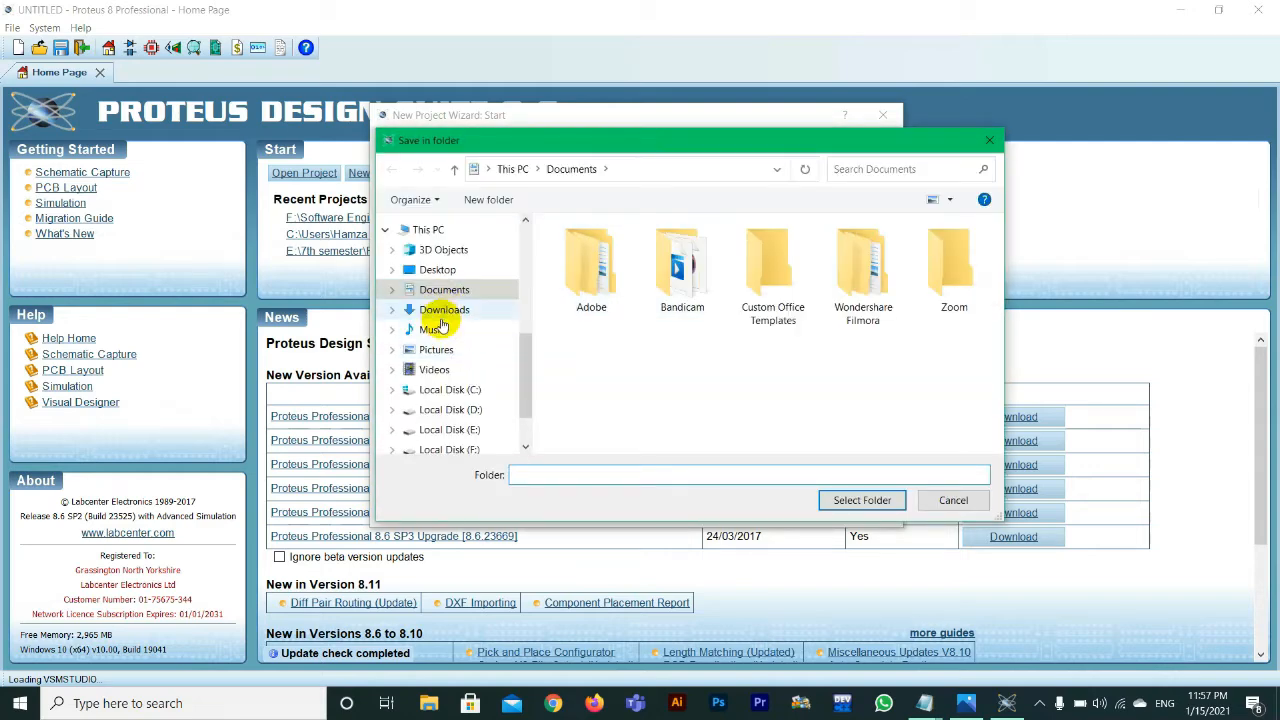
pyautogui.click(437, 268)
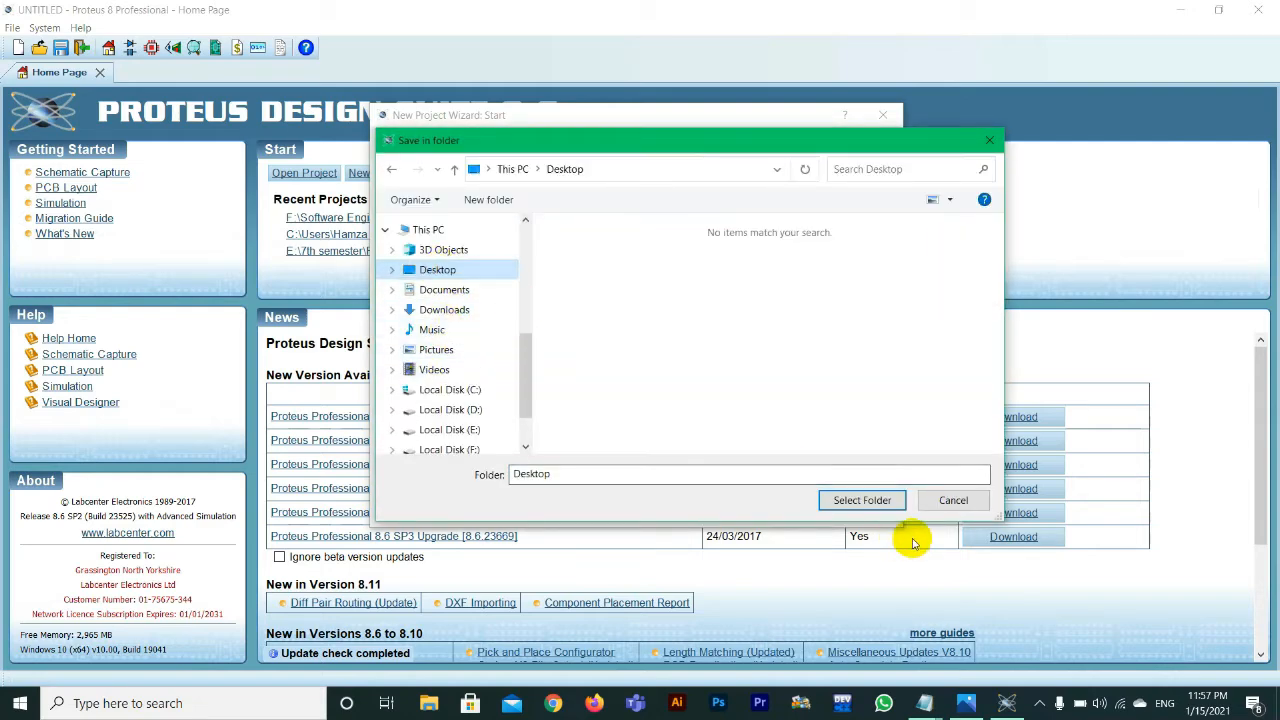
pyautogui.click(857, 503)
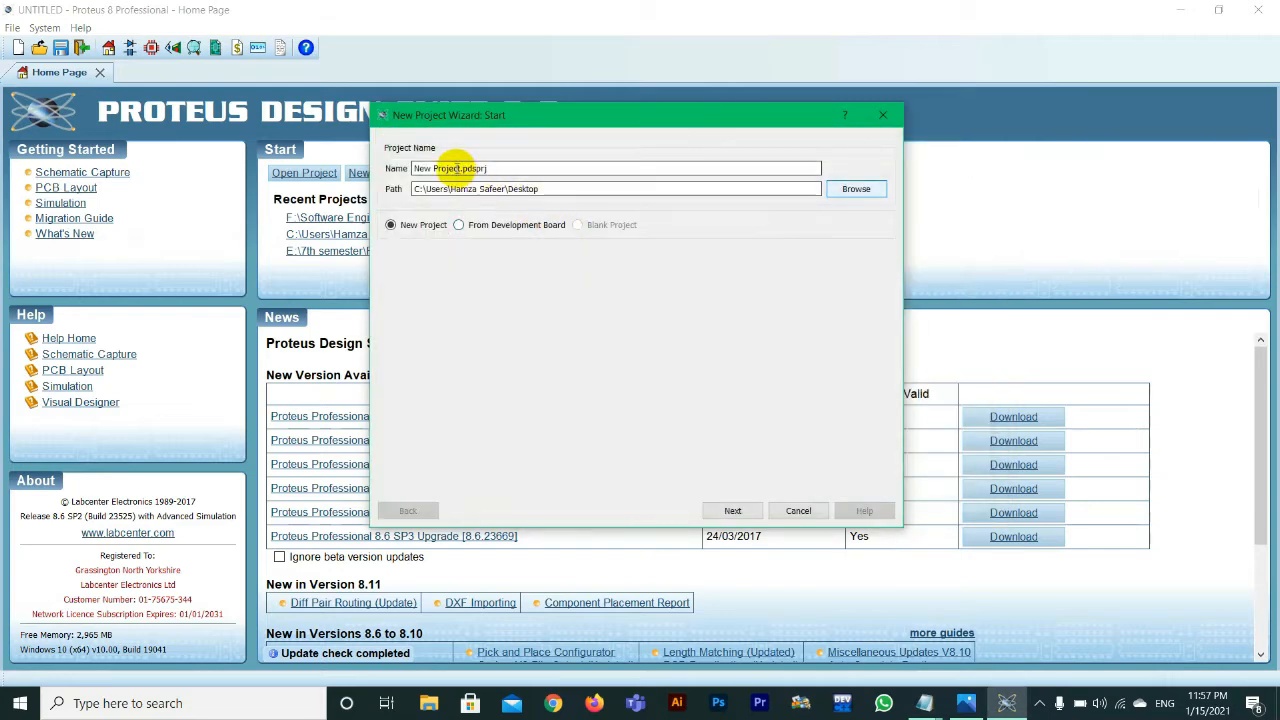
pyautogui.doubleClick(450, 168)
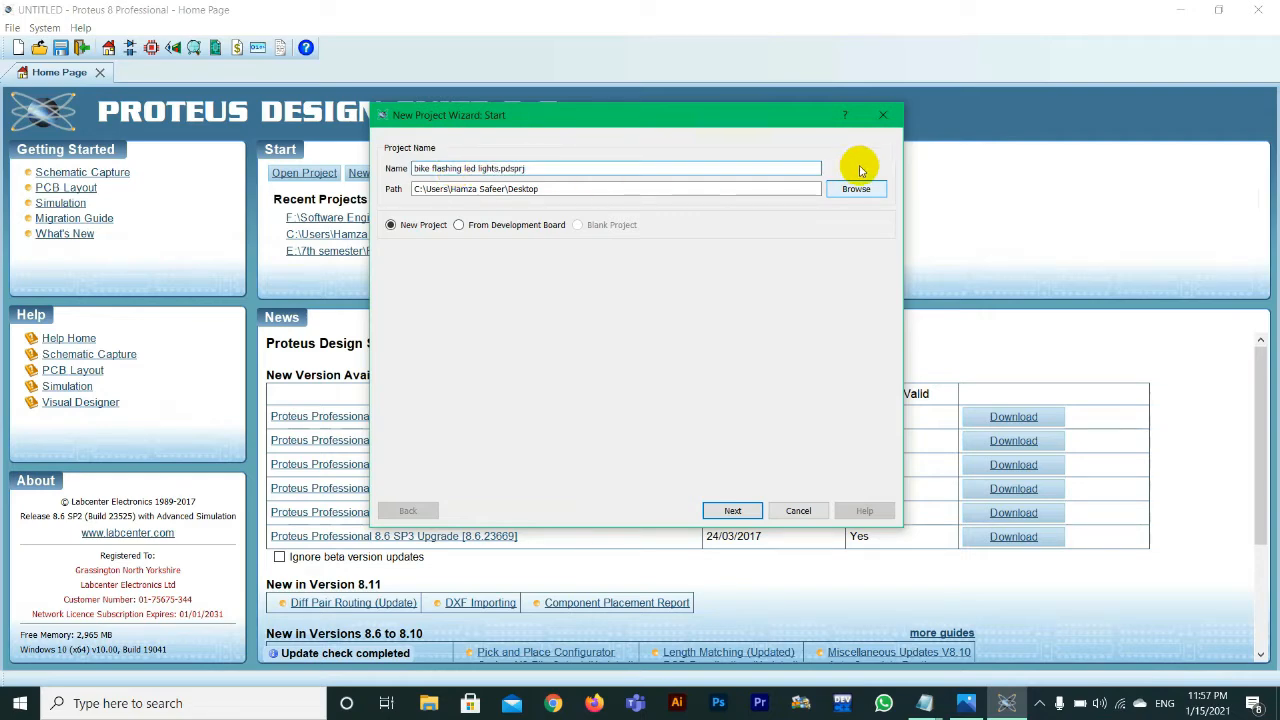
# Step: Create the project with the DEFAULT schematic template, no PCB layout and no firmware
pyautogui.click(716, 512)
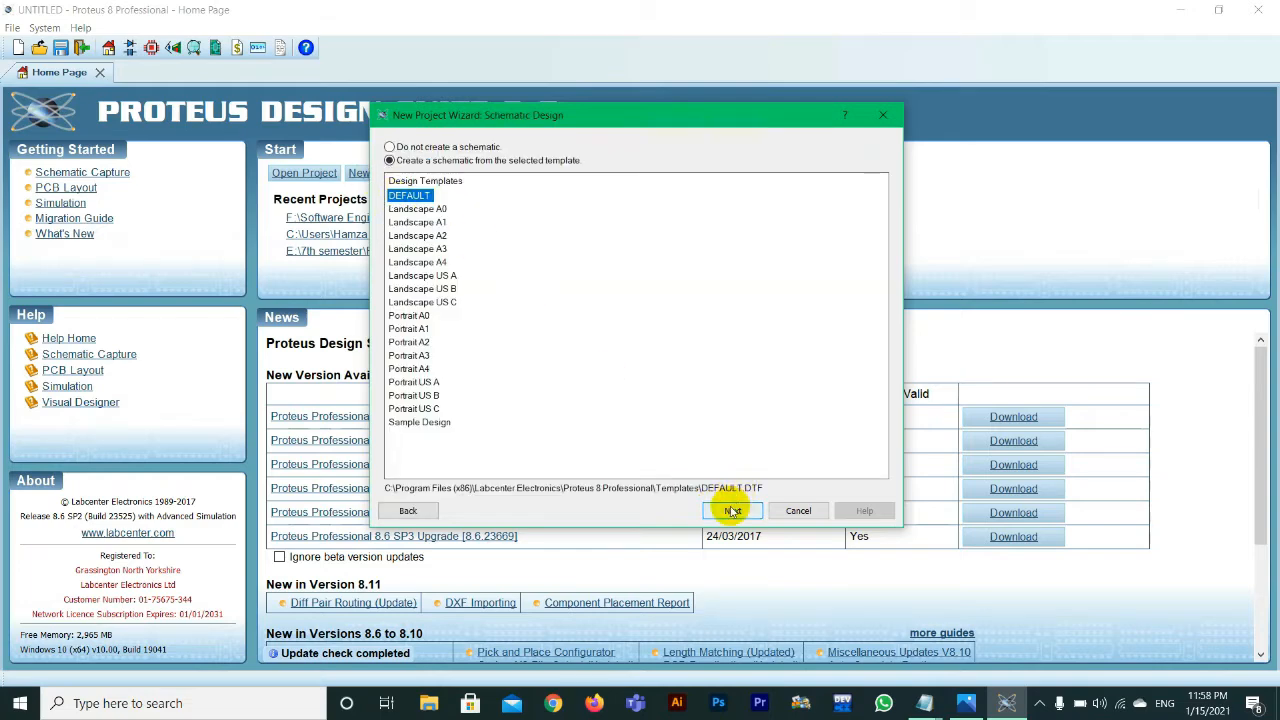
pyautogui.click(730, 510)
pyautogui.click(733, 511)
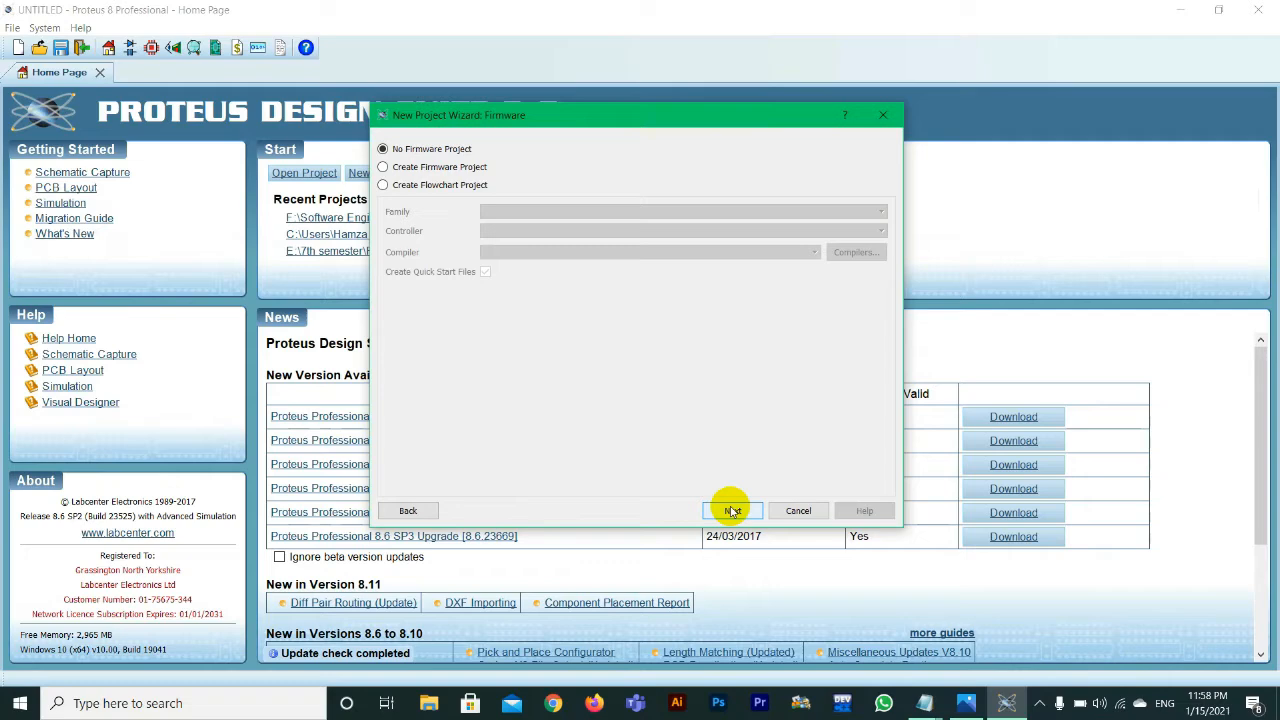
pyautogui.click(733, 511)
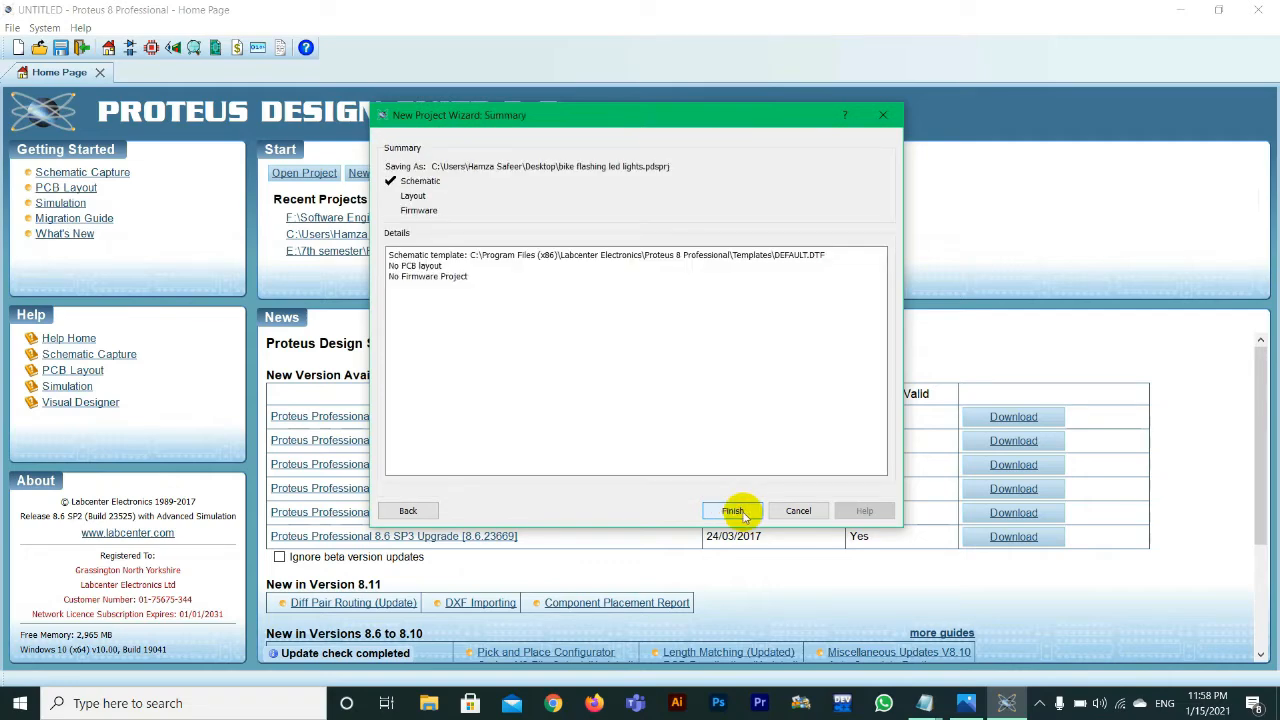
pyautogui.click(733, 511)
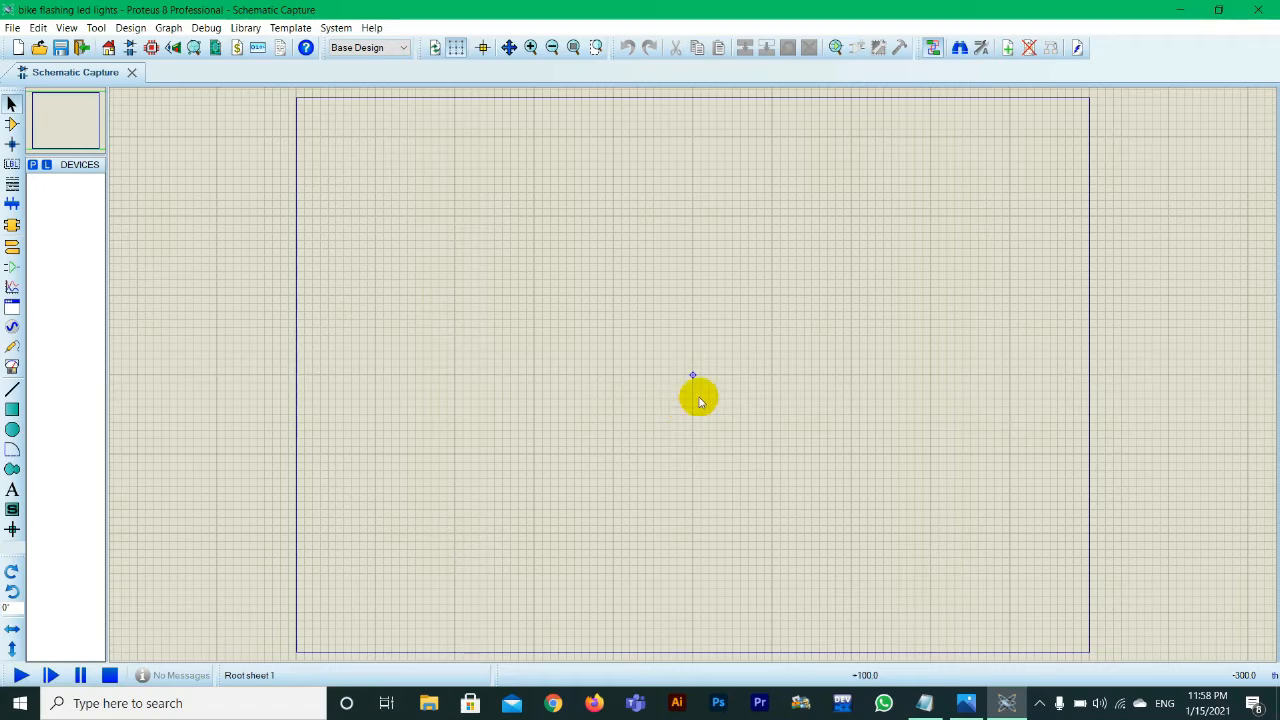
# Step: Switch to the Notepad parts list and review which components the schematic needs
pyautogui.click(924, 703)
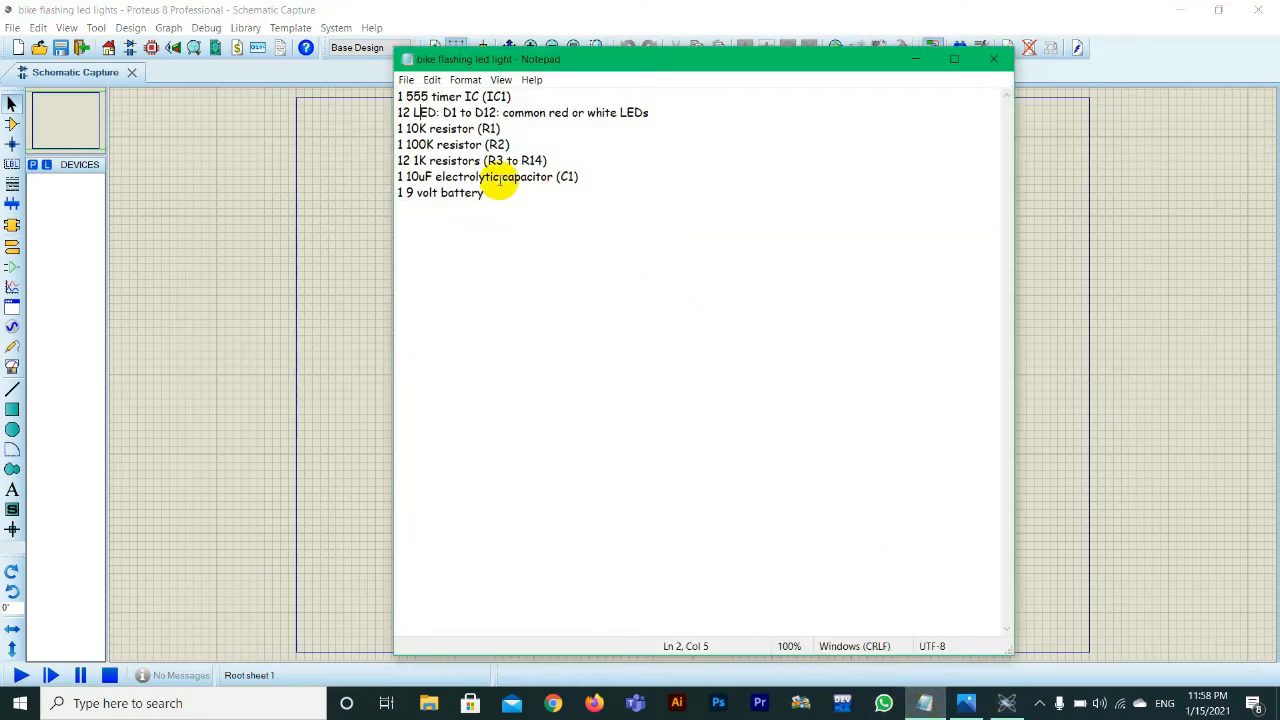
pyautogui.moveTo(497, 207); pyautogui.dragTo(403, 96)
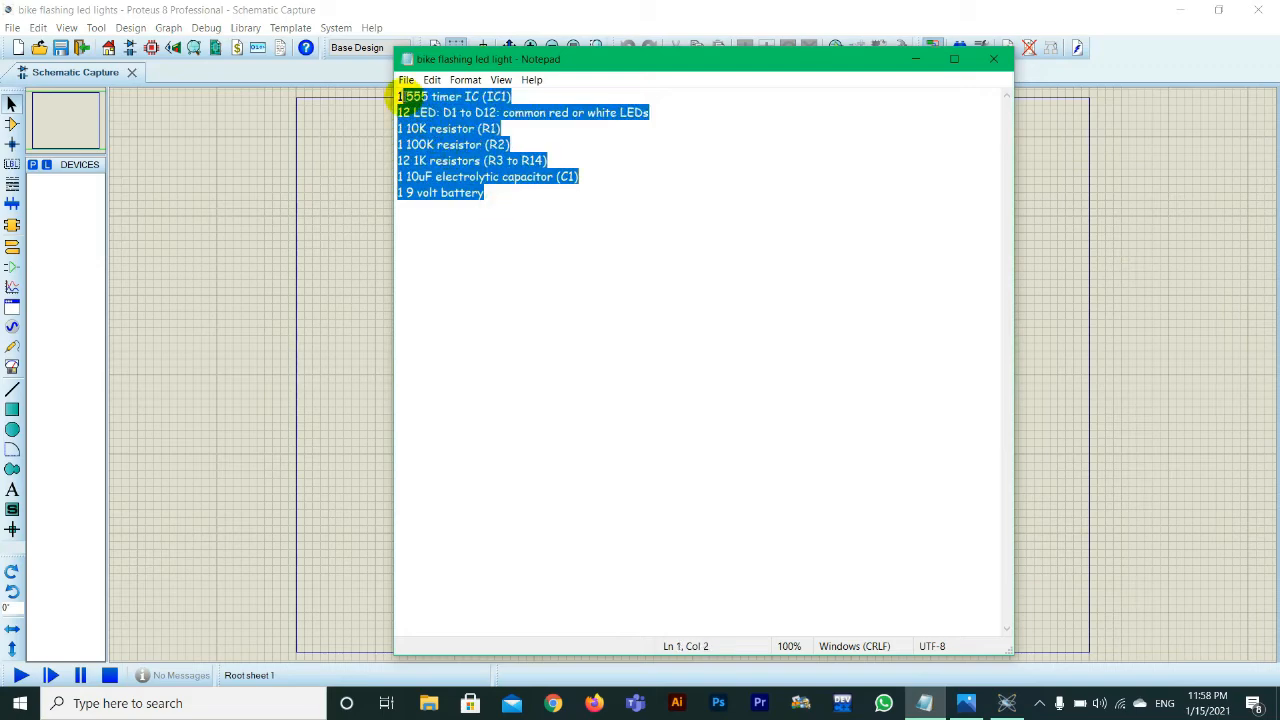
pyautogui.click(403, 96)
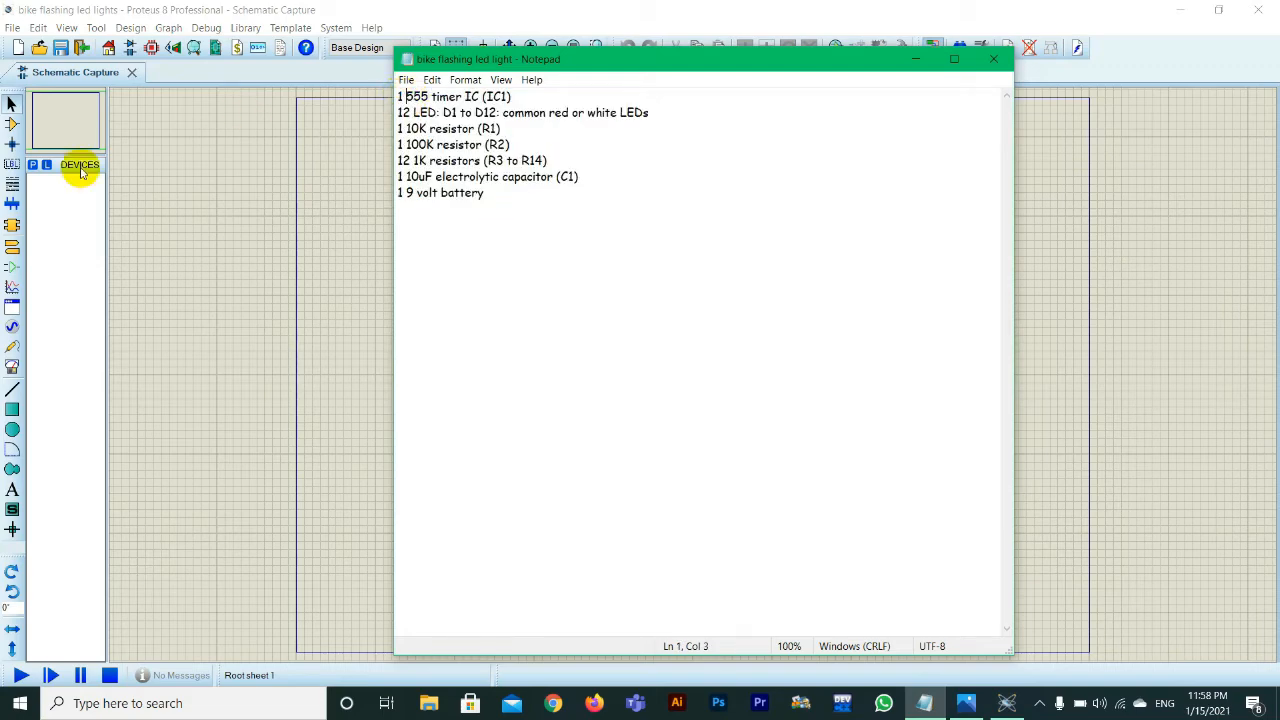
# Step: Search the Proteus device library for 555 and place the analog 555 Timer/Oscillator in the left part of the sheet
pyautogui.click(11, 105)
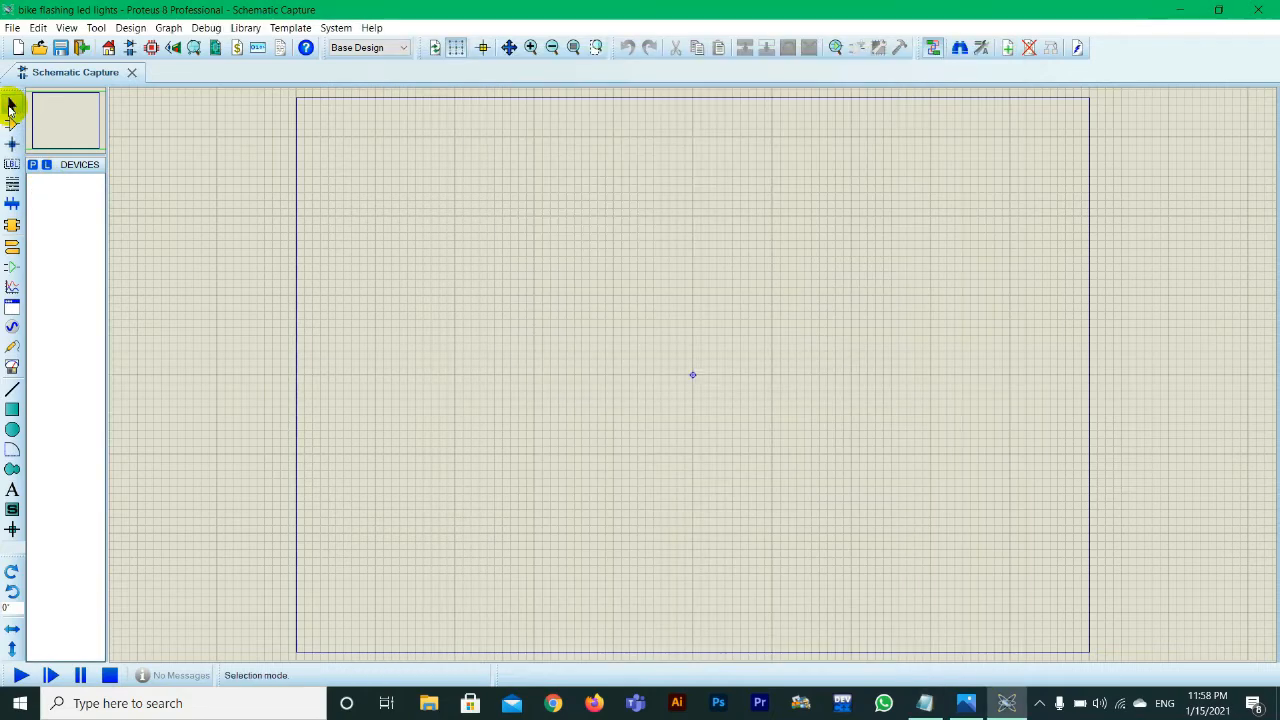
pyautogui.click(33, 165)
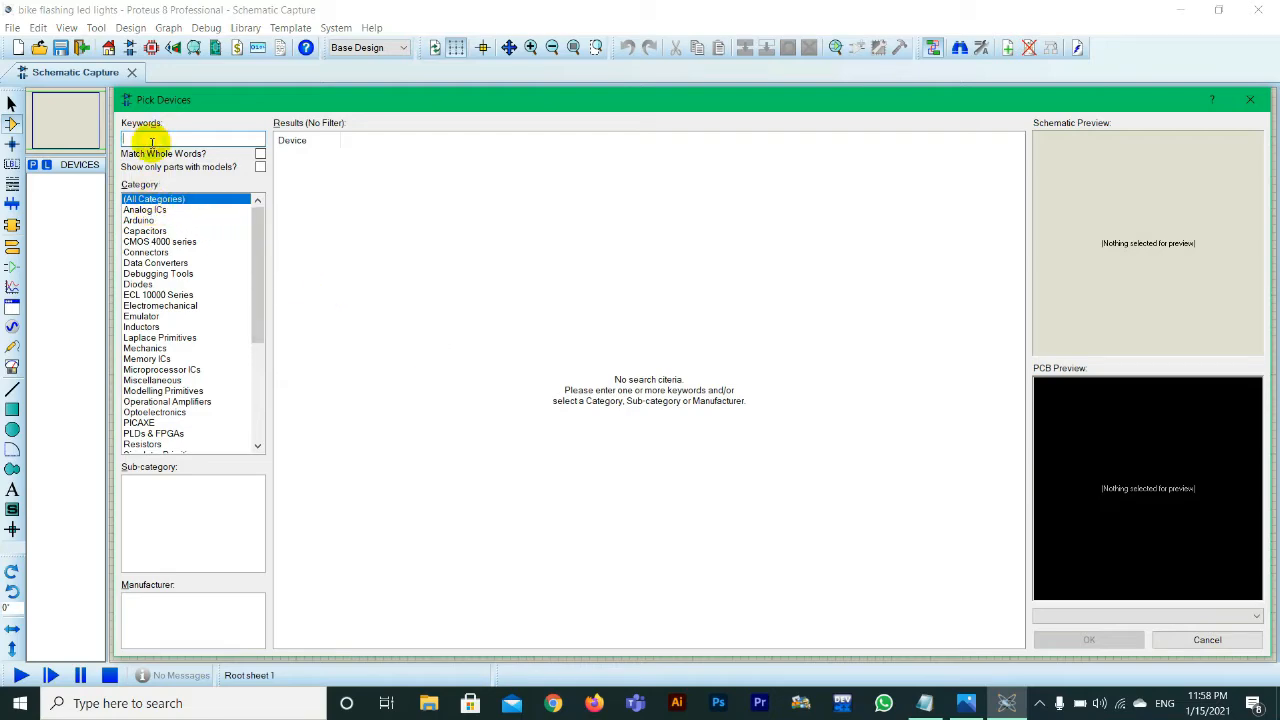
pyautogui.write('s')
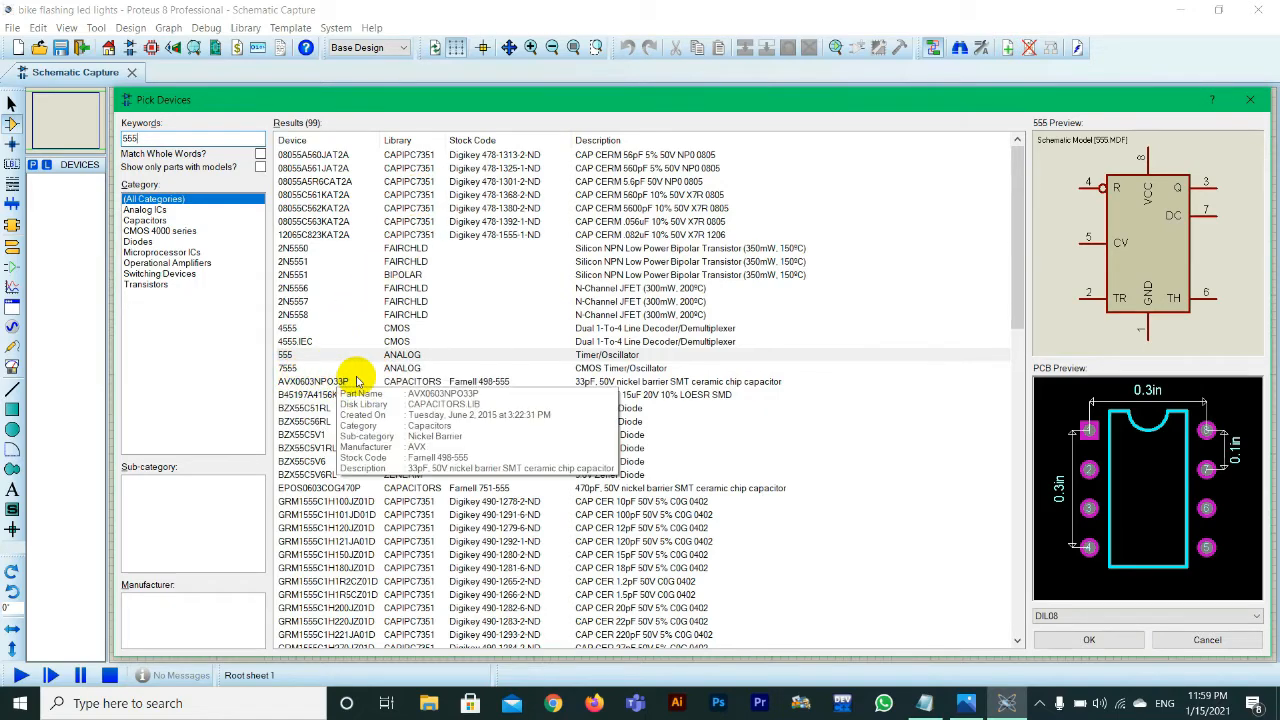
pyautogui.click(316, 369)
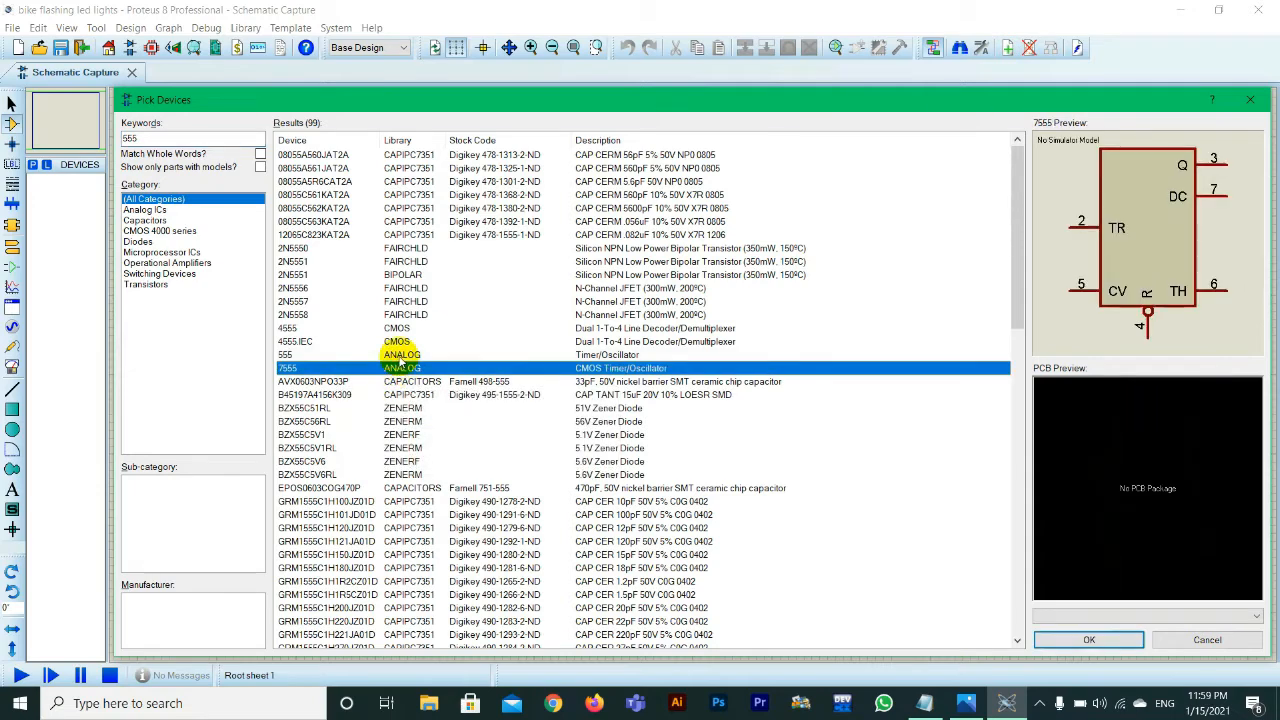
pyautogui.click(400, 356)
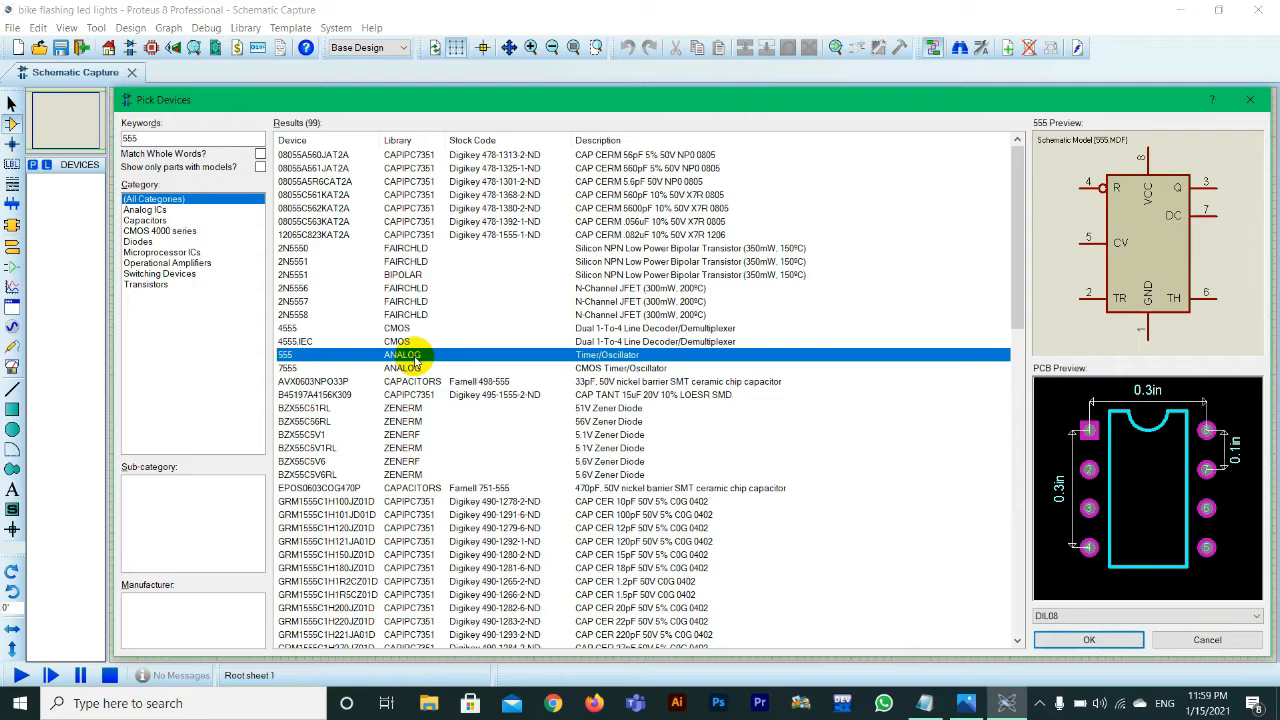
pyautogui.click(1085, 640)
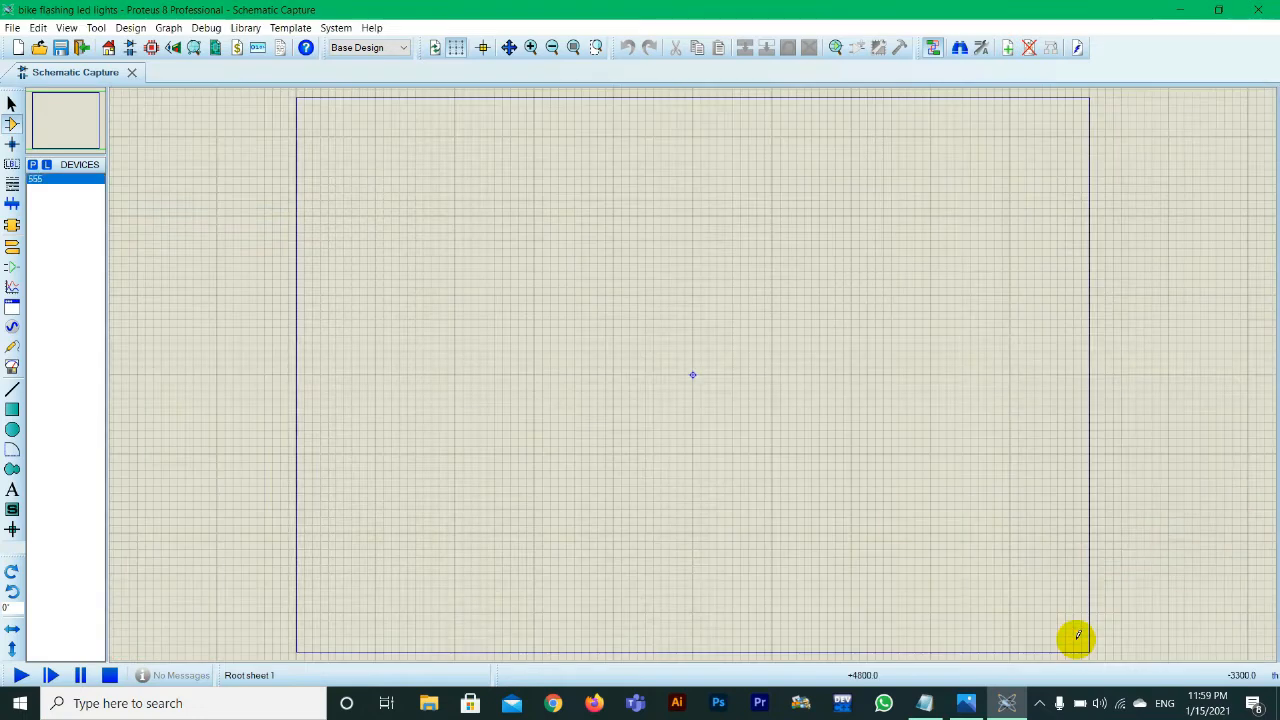
pyautogui.click(370, 373)
pyautogui.click(379, 374)
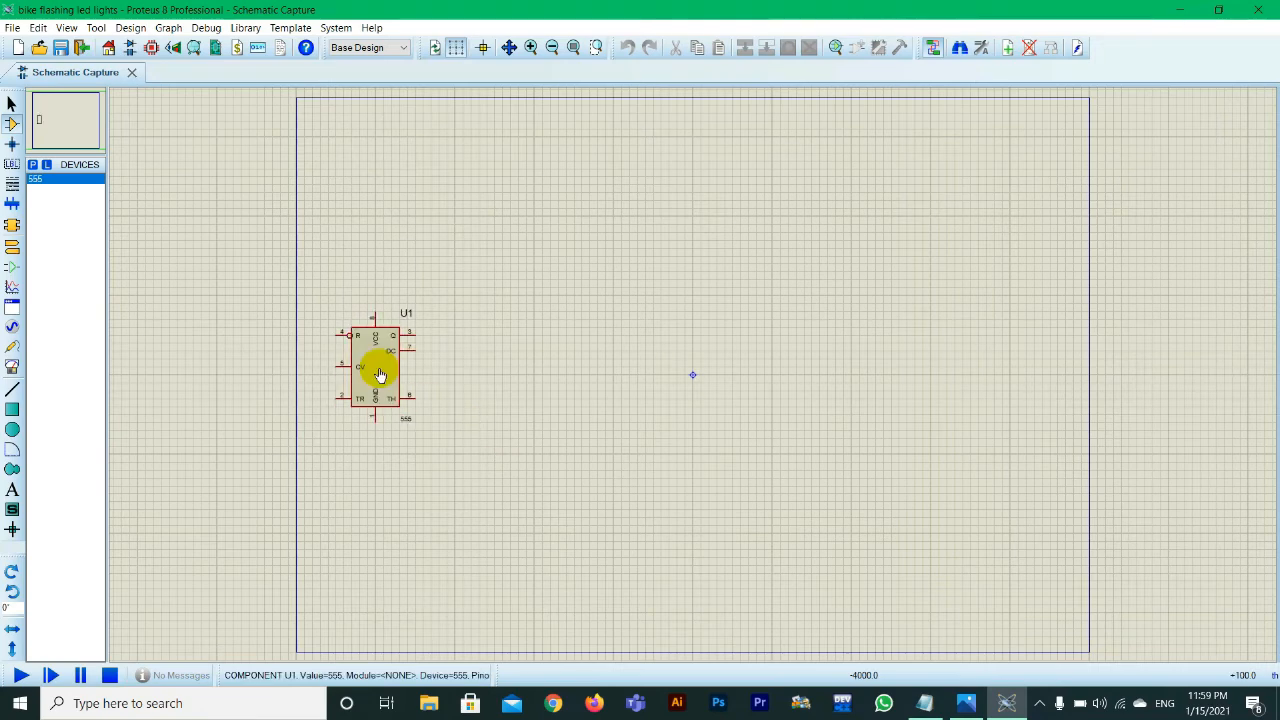
# Step: Check the LED entry in the Notepad parts list, then return to the Proteus schematic
pyautogui.click(925, 703)
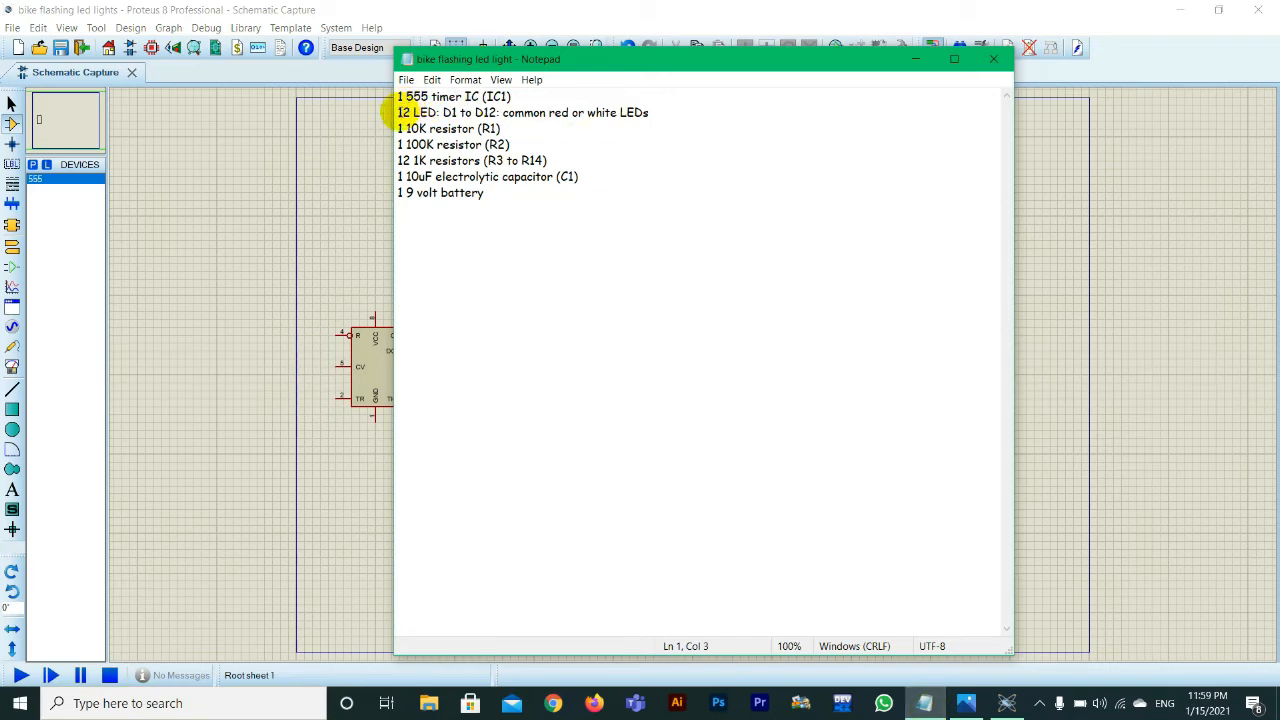
pyautogui.moveTo(401, 113); pyautogui.dragTo(427, 114)
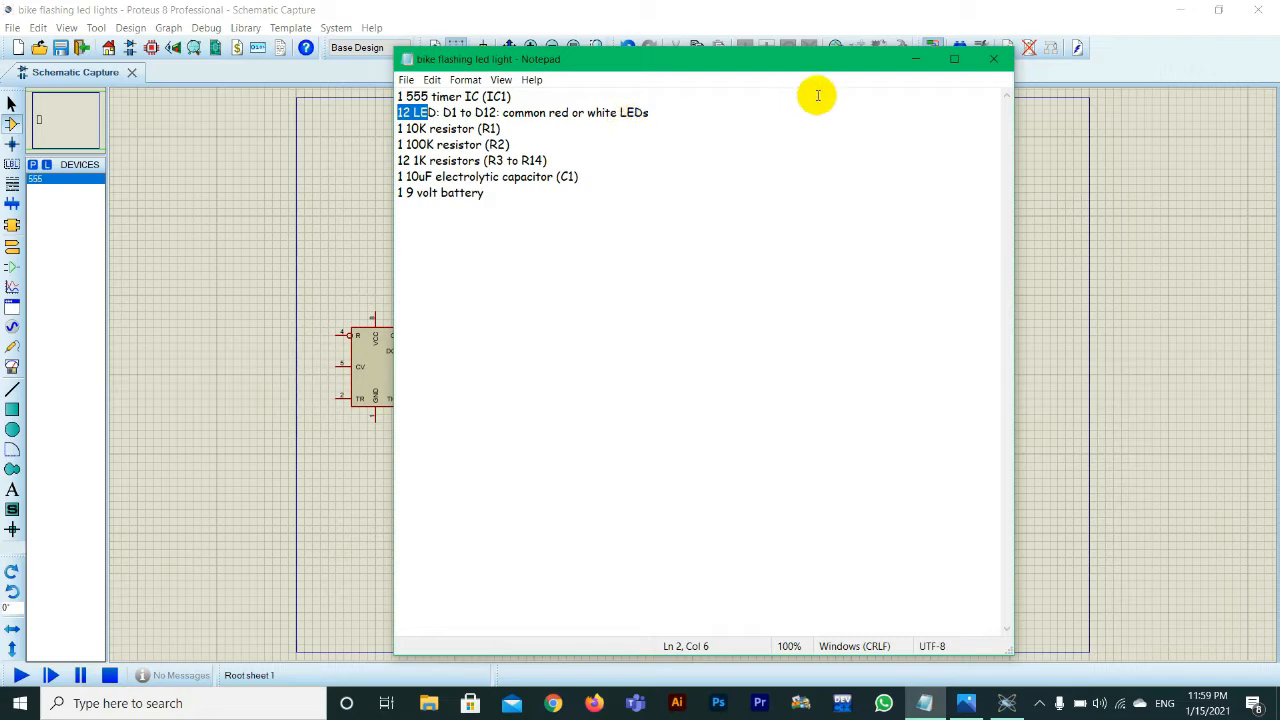
pyautogui.click(954, 59)
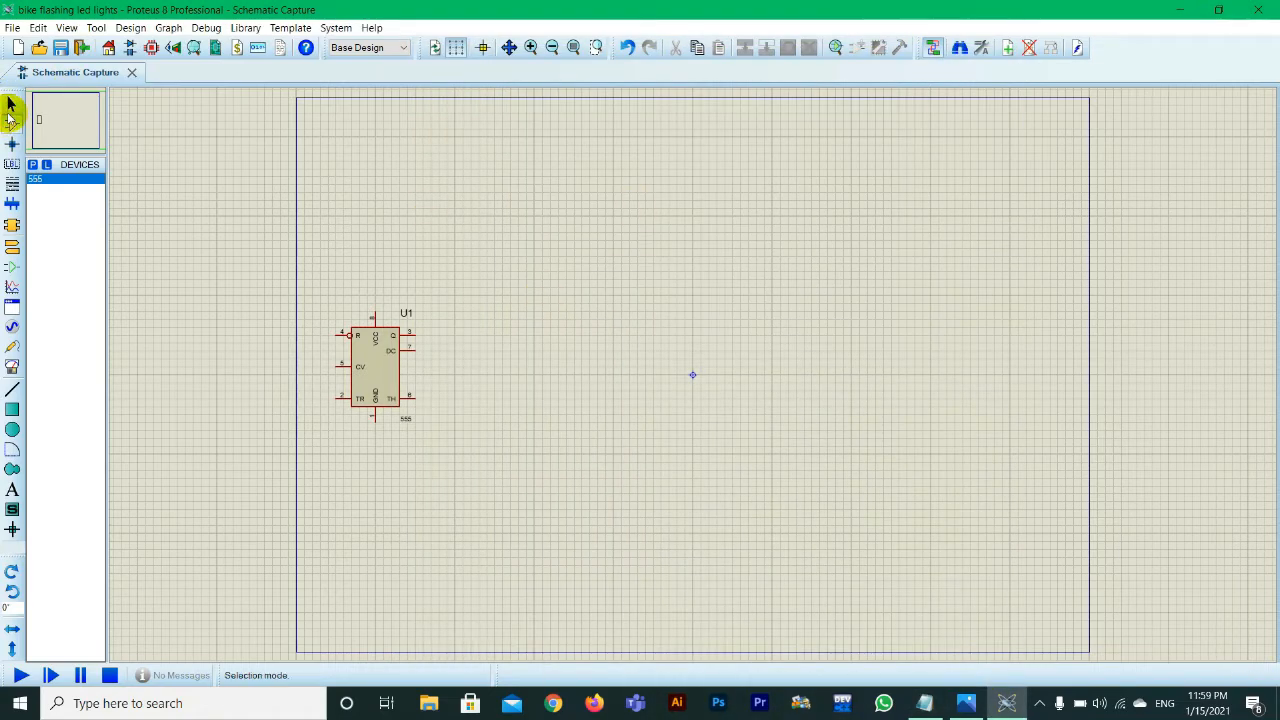
# Step: Search the device library for yellow, pick the blue/yellow LED-BIBY and place one above and to the right of the 555 timer
pyautogui.click(33, 164)
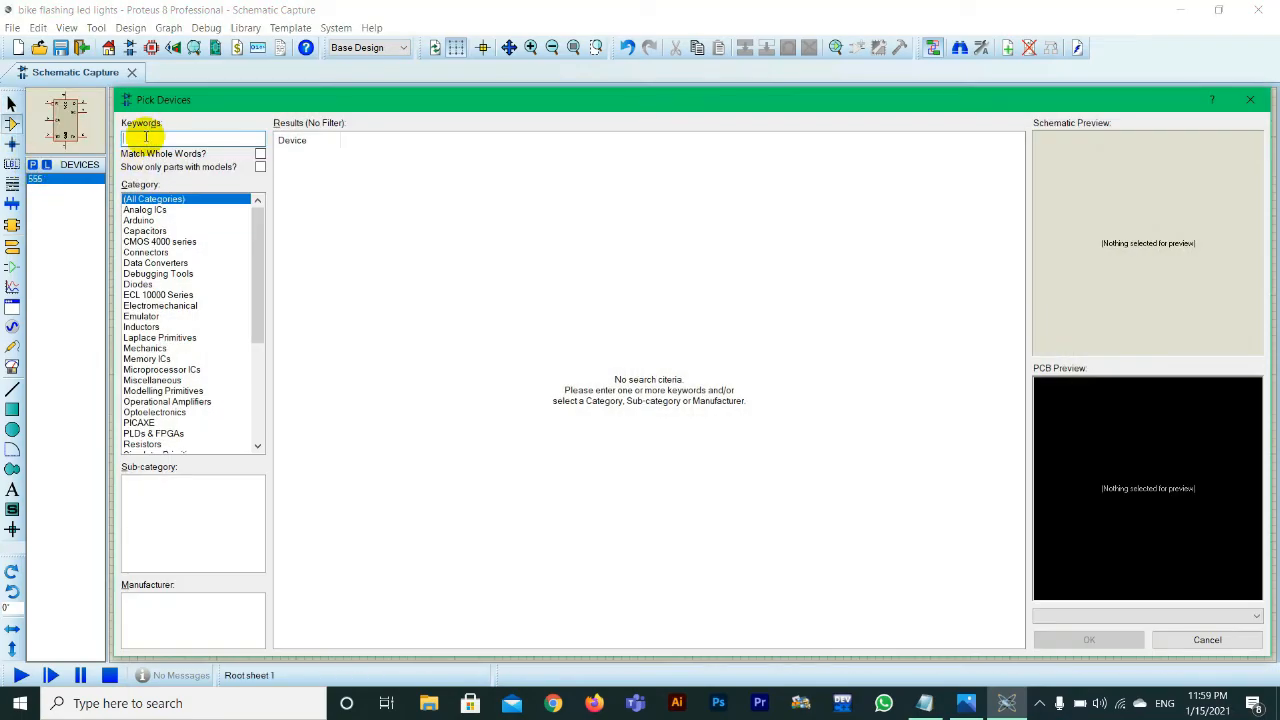
pyautogui.write('v')
pyautogui.write('ellow')
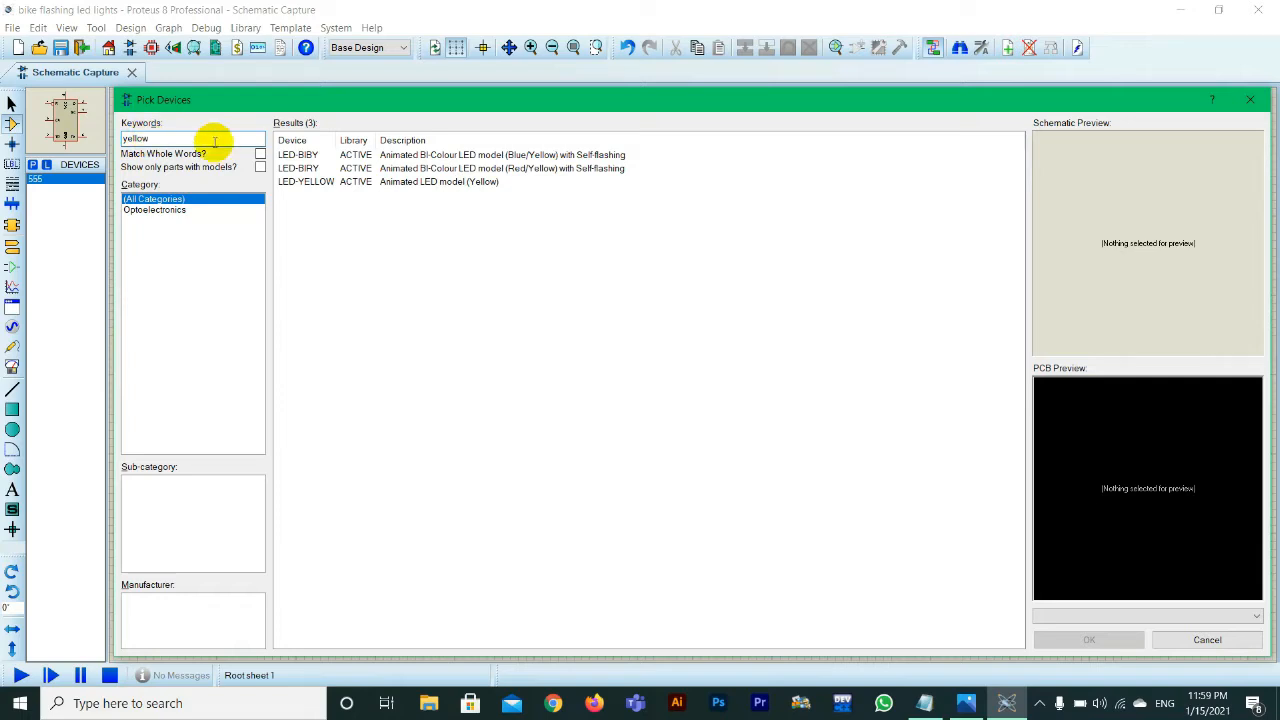
pyautogui.click(358, 156)
pyautogui.click(476, 169)
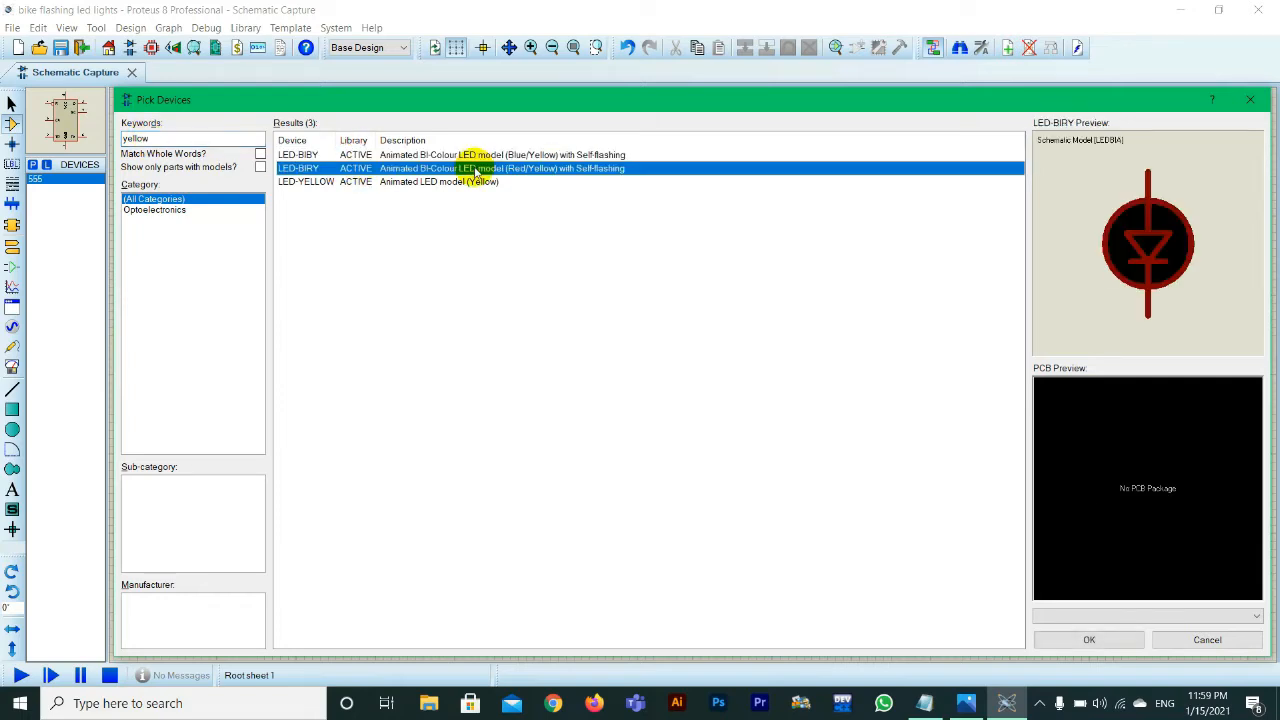
pyautogui.click(471, 157)
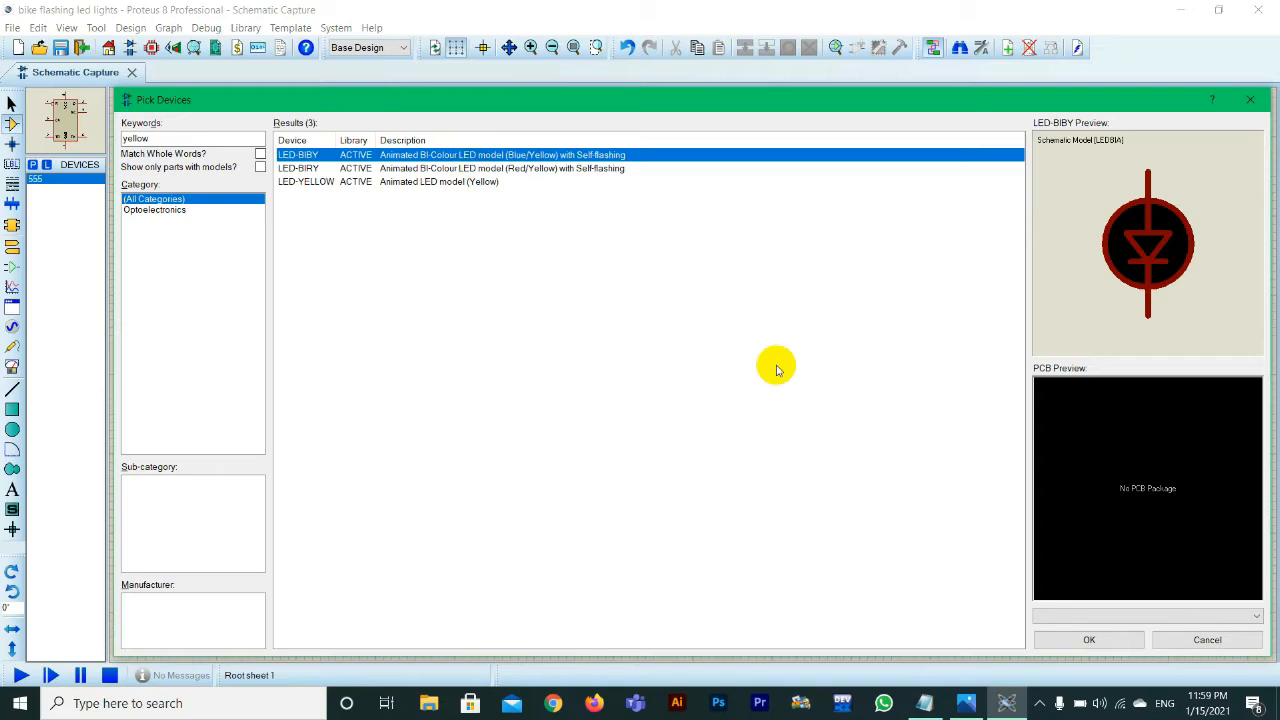
pyautogui.click(1068, 641)
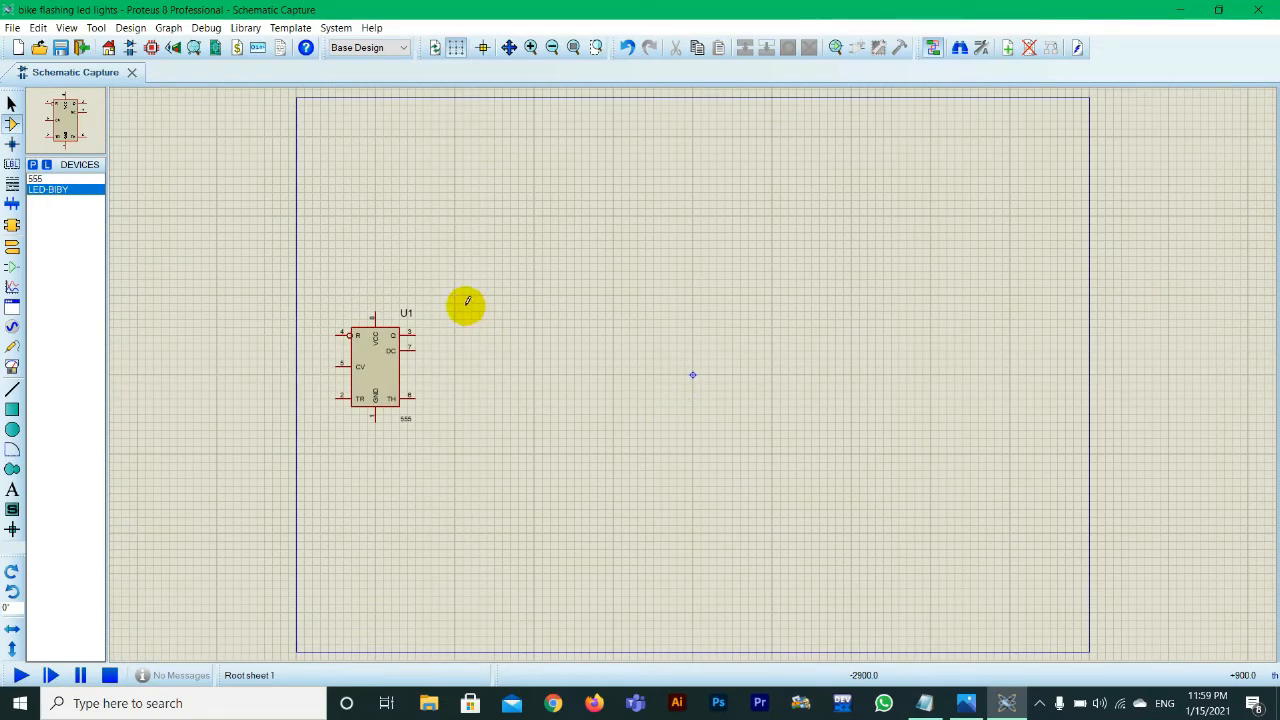
pyautogui.click(533, 294)
pyautogui.click(531, 294)
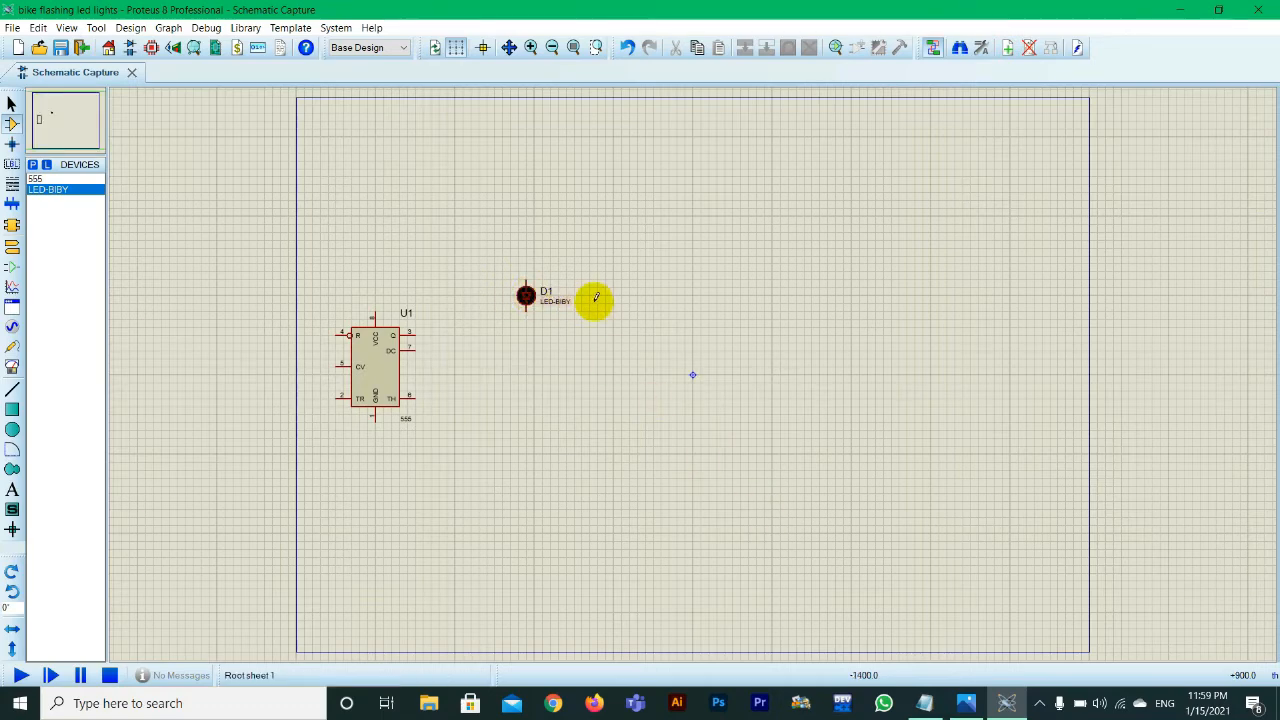
# Step: Place five more LED-BIBY components in a horizontal row to the right of D1
pyautogui.click(613, 295)
pyautogui.click(693, 302)
pyautogui.click(772, 295)
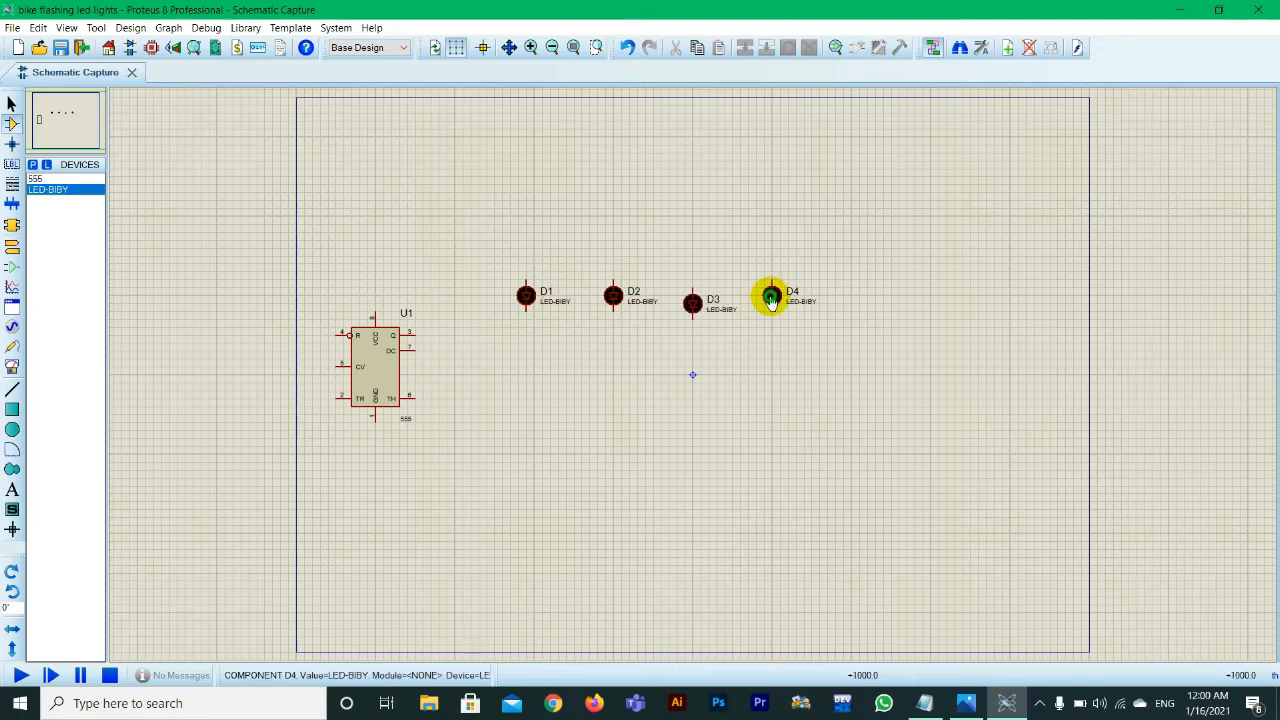
pyautogui.click(851, 295)
pyautogui.click(931, 295)
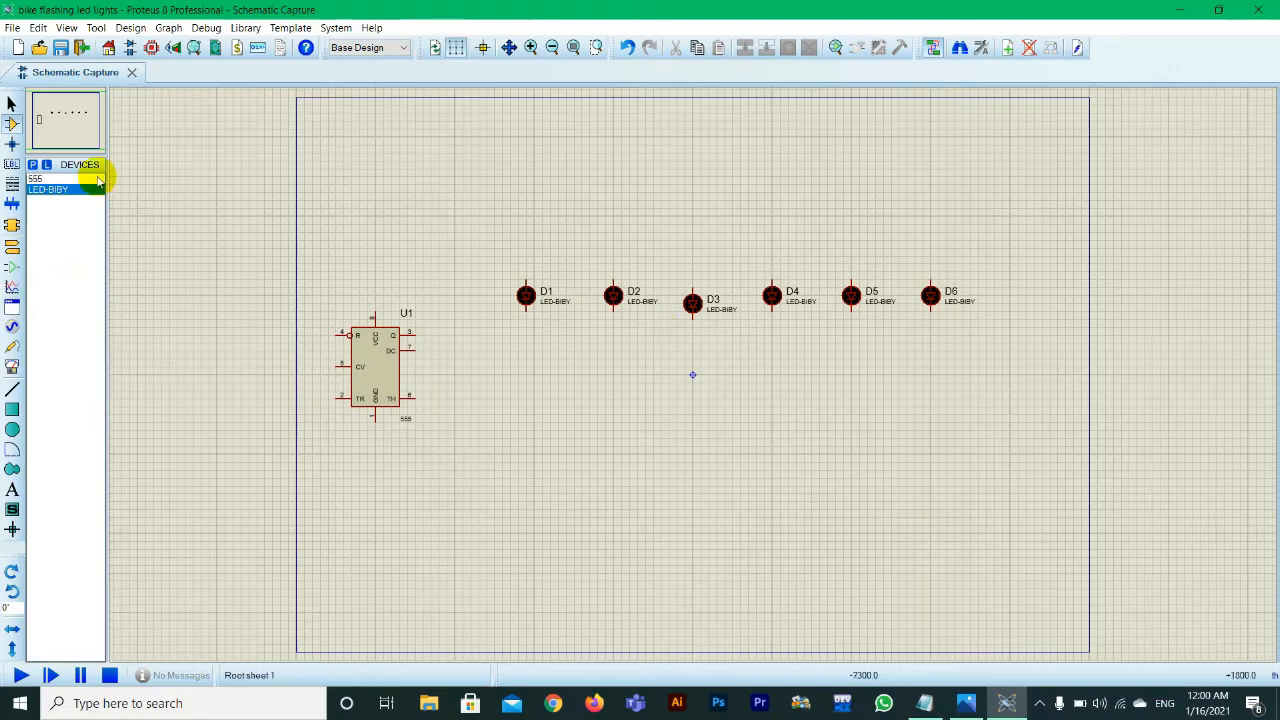
# Step: Search the device library for green and pick the red/green LED-BIRG
pyautogui.click(33, 165)
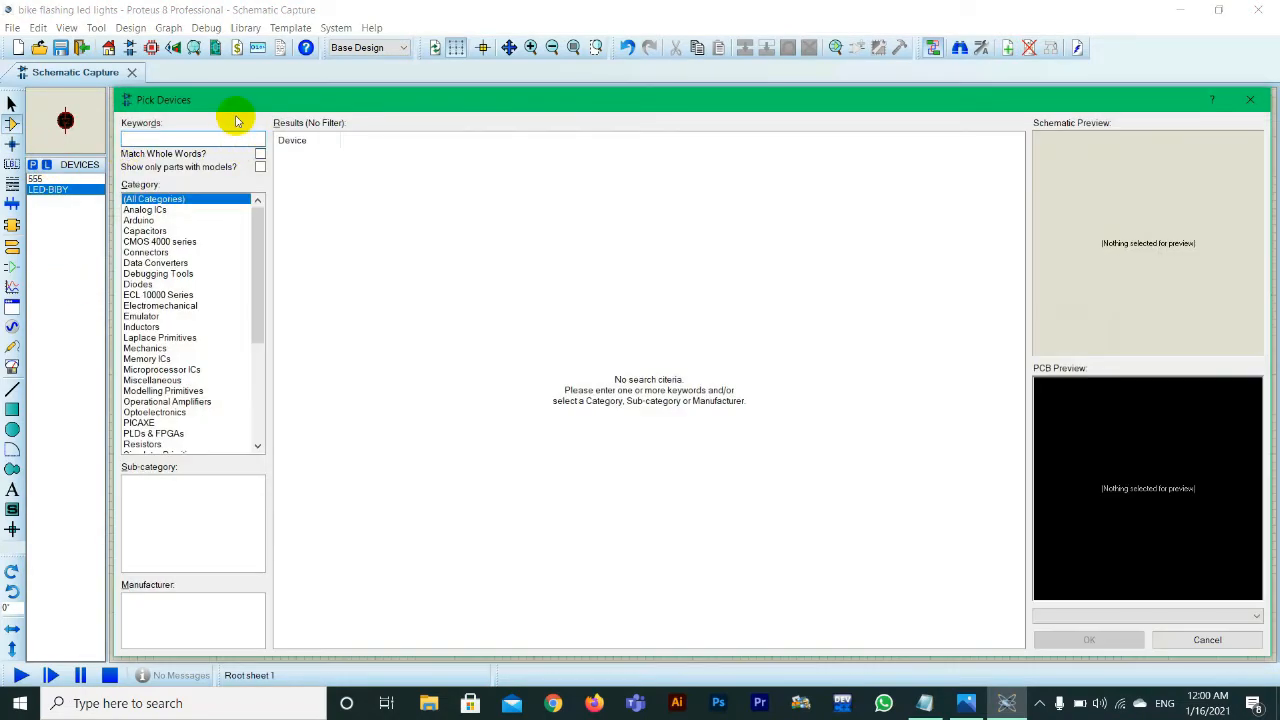
pyautogui.write('s')
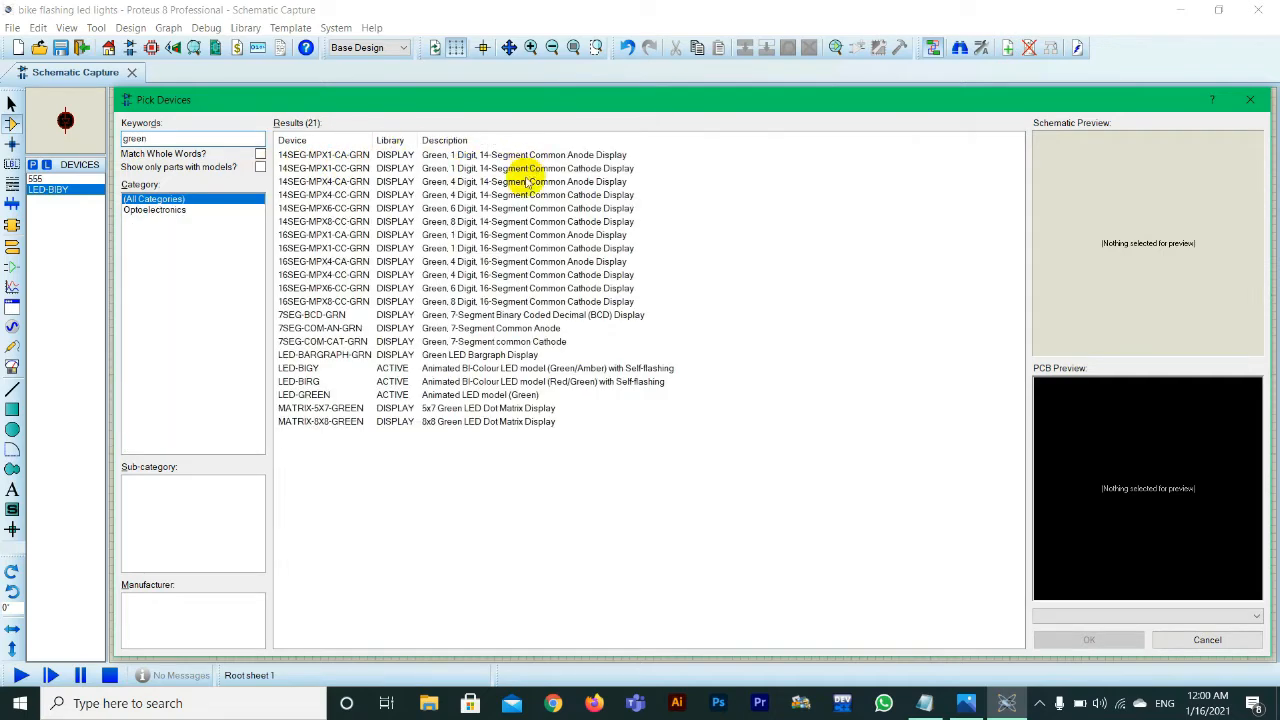
pyautogui.click(512, 369)
pyautogui.click(512, 382)
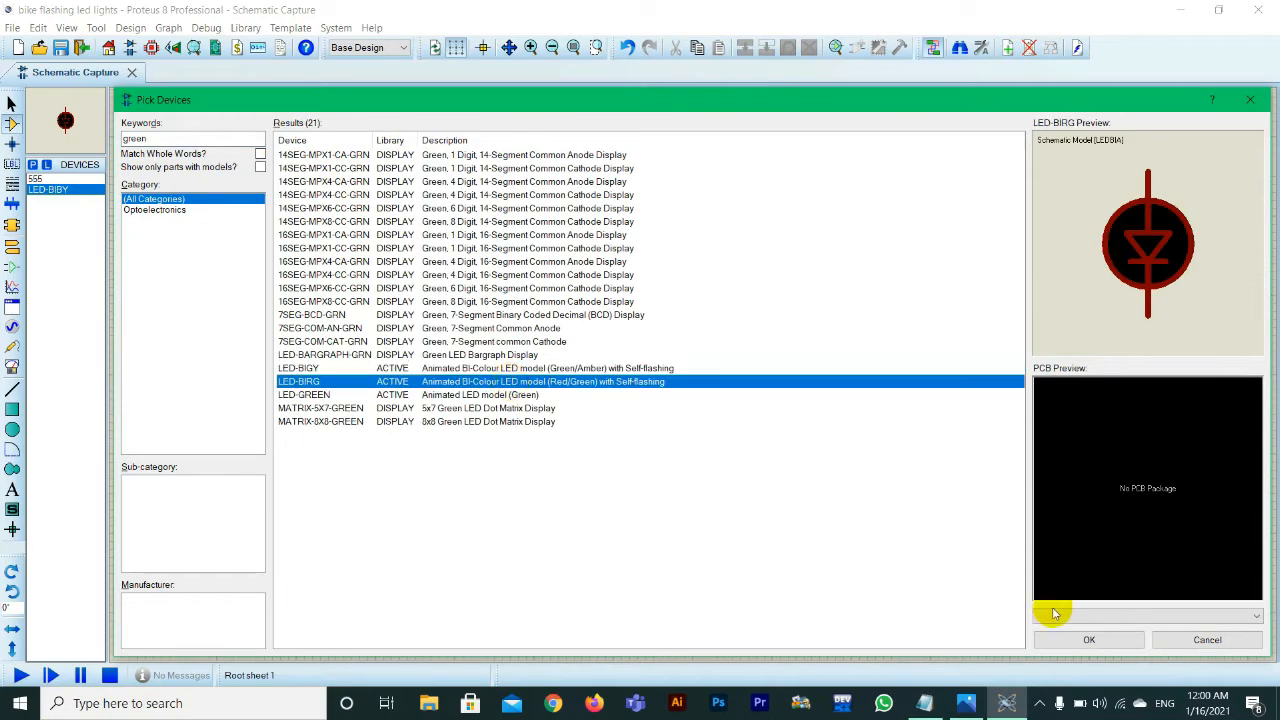
pyautogui.click(1088, 639)
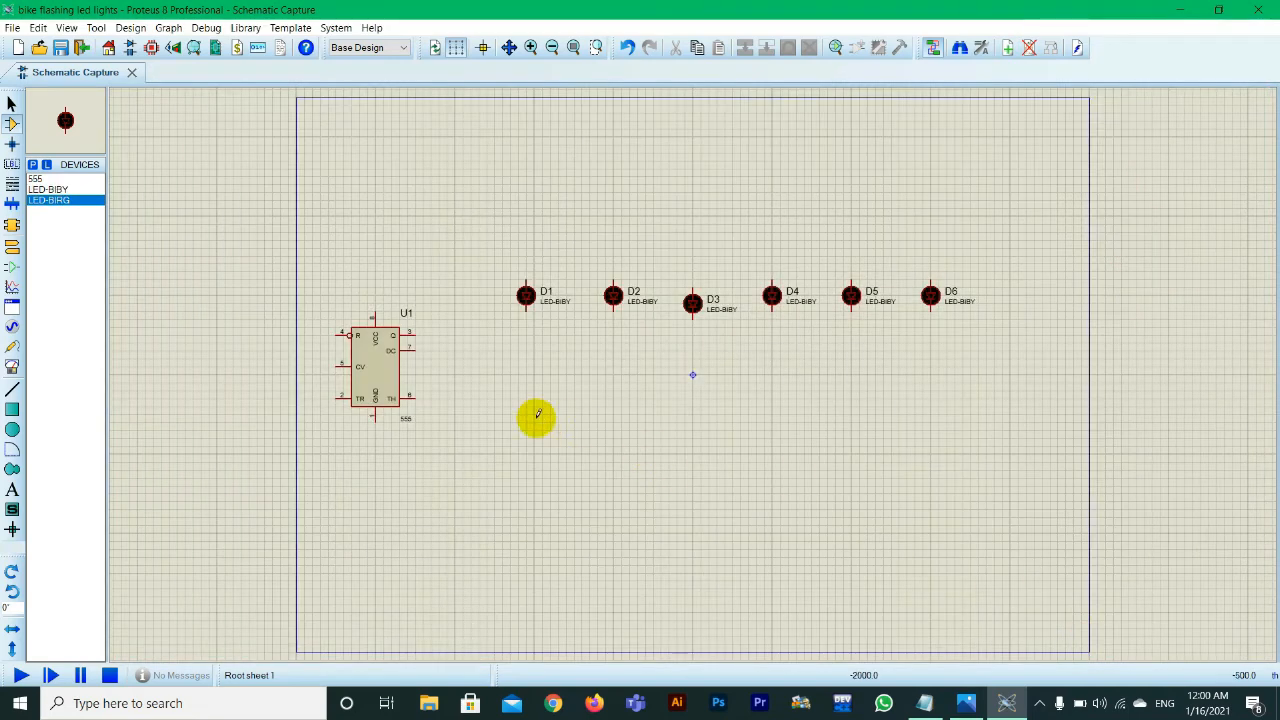
# Step: Place six LED-BIRG components in a horizontal row below the LED-BIBY row
pyautogui.click(529, 447)
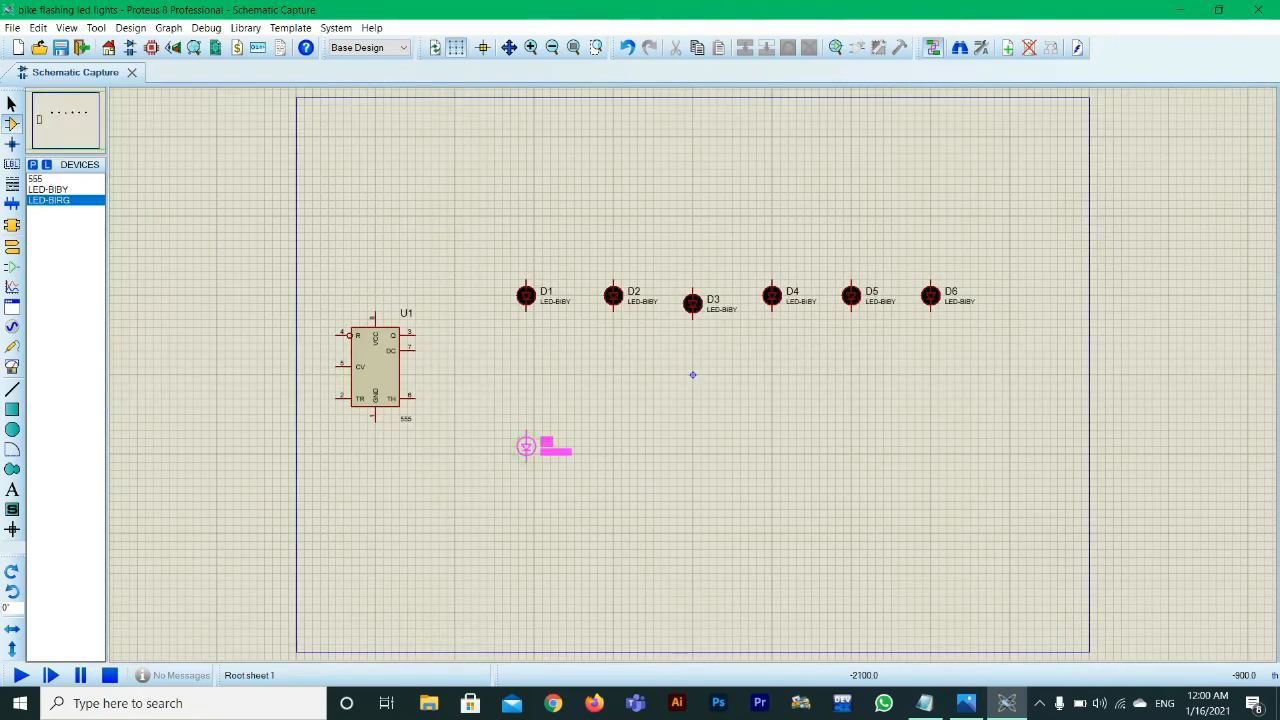
pyautogui.click(613, 455)
pyautogui.click(685, 447)
pyautogui.click(771, 447)
pyautogui.click(843, 447)
pyautogui.click(938, 447)
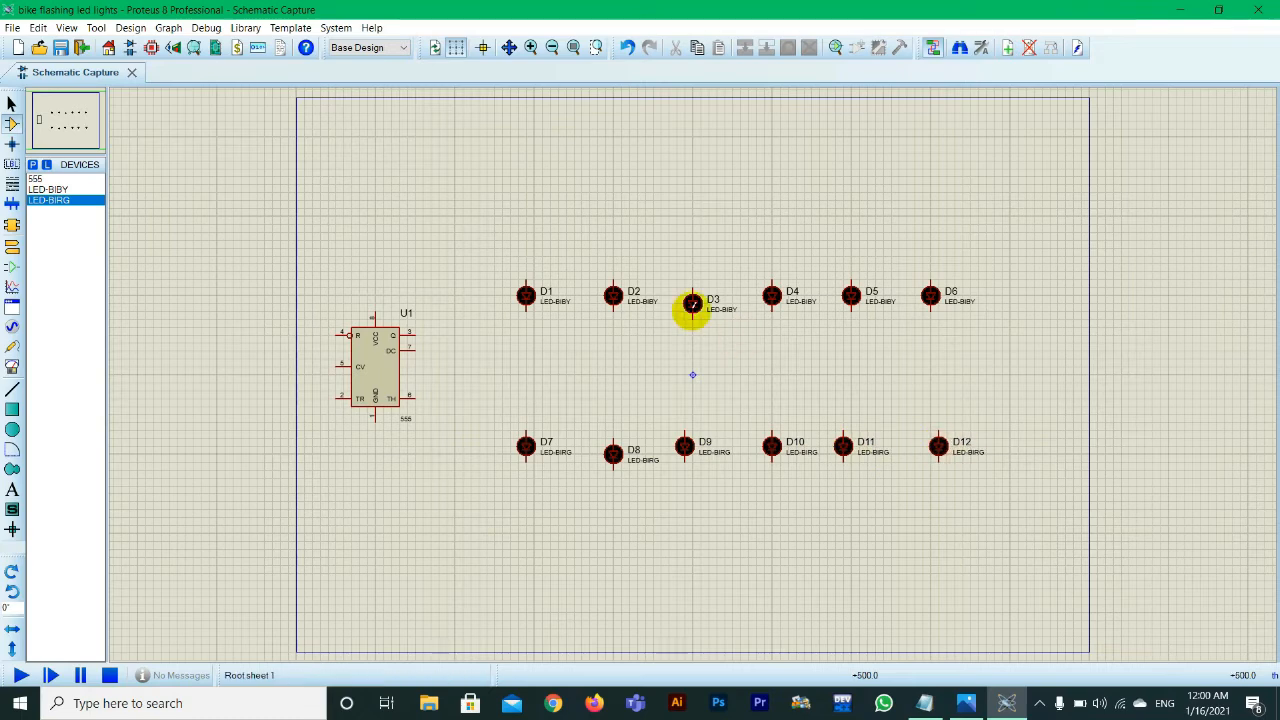
# Step: Move LEDs D1 to D6 slightly so they form one level, evenly spaced row
pyautogui.click(526, 296)
pyautogui.moveTo(526, 296); pyautogui.dragTo(526, 288)
pyautogui.moveTo(613, 296); pyautogui.dragTo(613, 288)
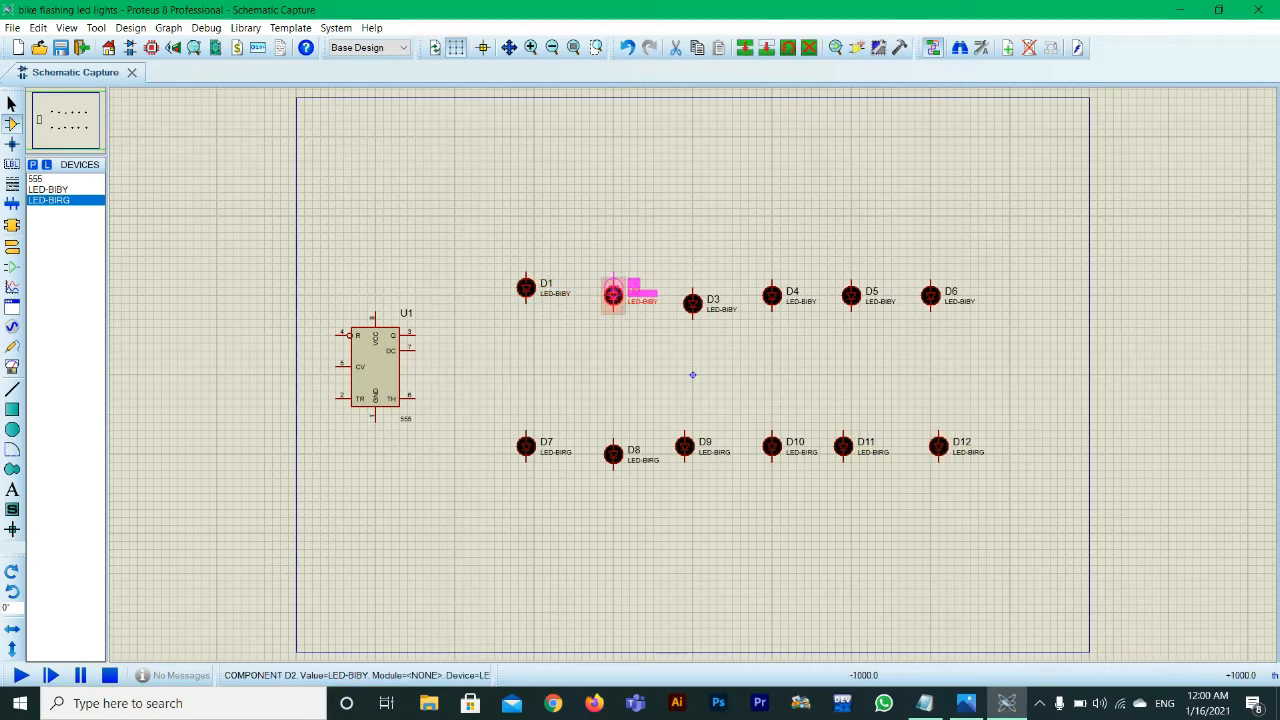
pyautogui.moveTo(693, 303); pyautogui.dragTo(859, 288)
pyautogui.moveTo(930, 296); pyautogui.dragTo(938, 288)
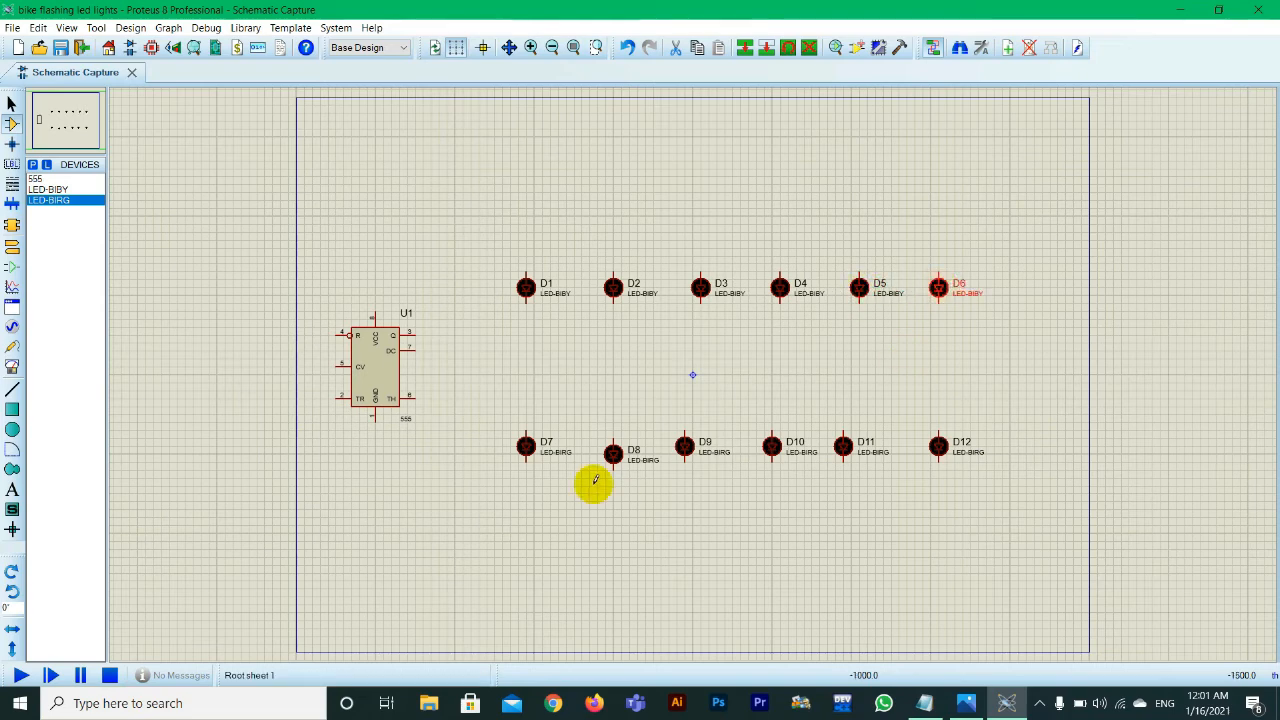
# Step: Move LEDs D8 to D12 so the lower row is level with D7 and evenly spaced
pyautogui.click(613, 455)
pyautogui.moveTo(613, 455); pyautogui.dragTo(859, 446)
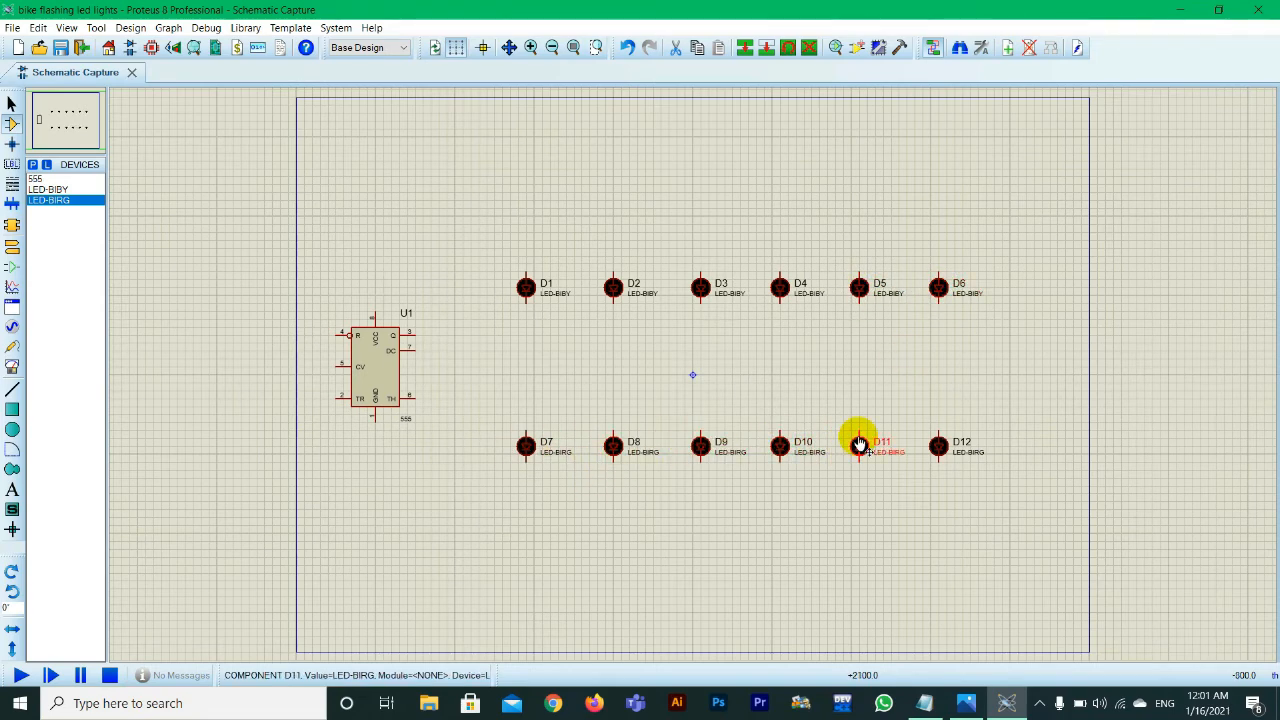
pyautogui.moveTo(938, 449); pyautogui.dragTo(946, 449)
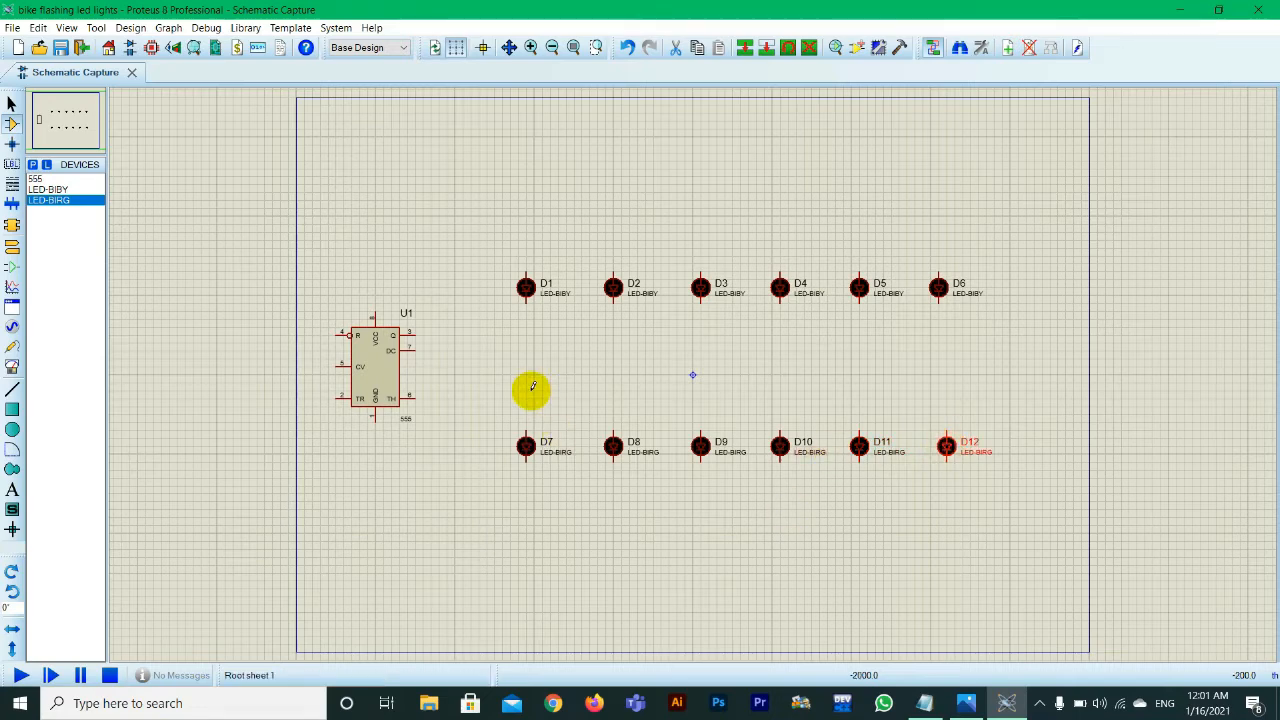
# Step: Switch to the Notepad parts list and review the entries for resistors R1 and R2
pyautogui.click(370, 390)
pyautogui.moveTo(503, 177); pyautogui.dragTo(1041, 555)
pyautogui.click(924, 704)
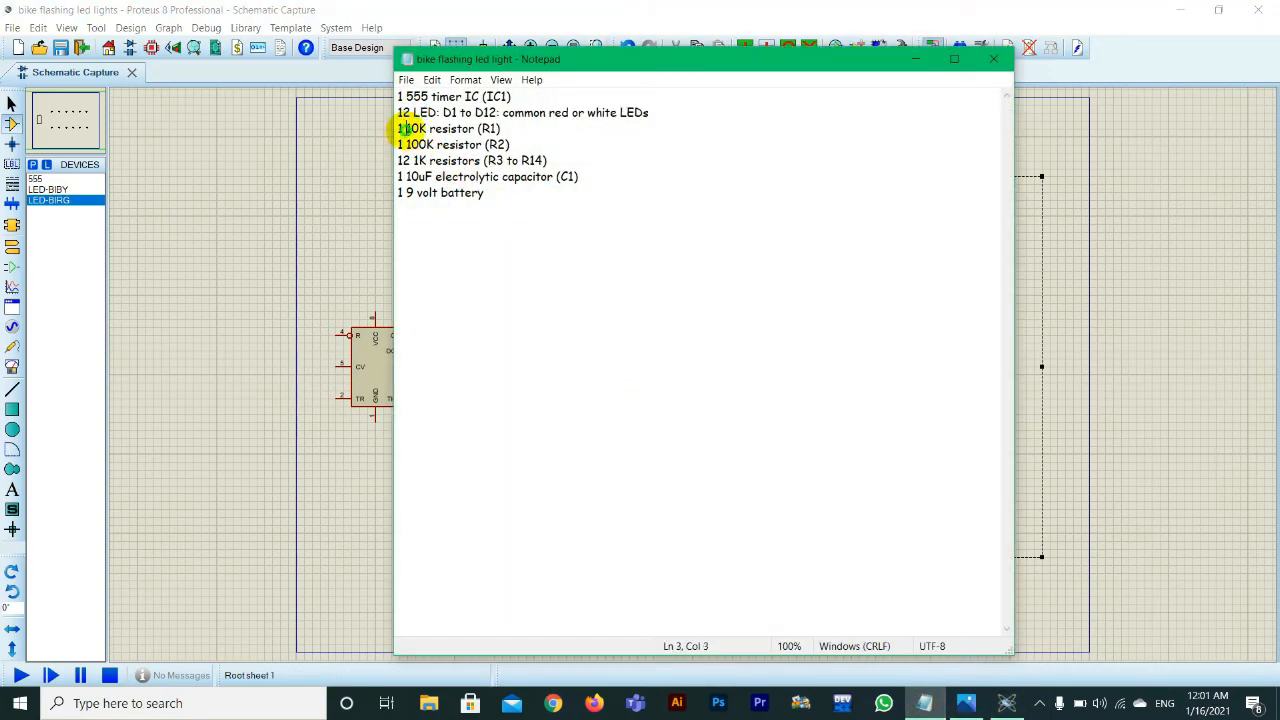
pyautogui.moveTo(406, 129); pyautogui.dragTo(511, 144)
pyautogui.click(511, 144)
pyautogui.click(405, 144)
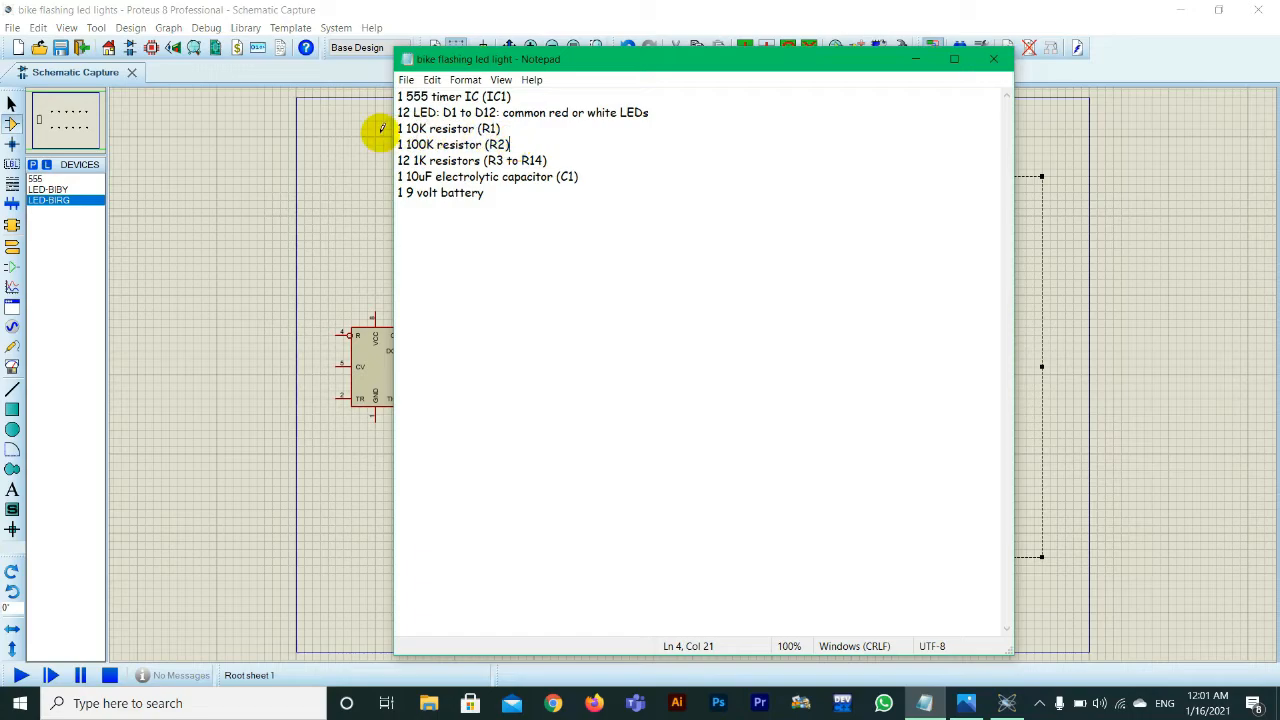
# Step: Search the device library for resistor, filter to Resistors and 0.6W Metal Film, and pick the 10K MINRES10K
pyautogui.click(33, 164)
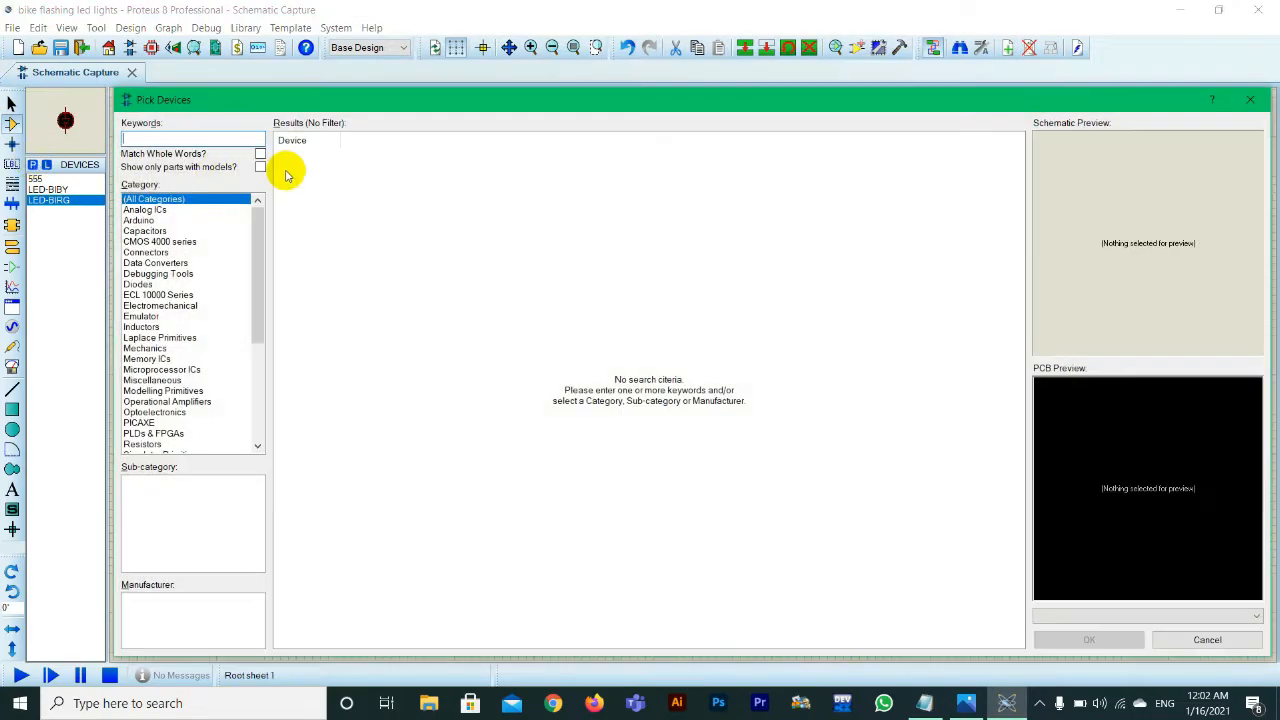
pyautogui.write('resistor')
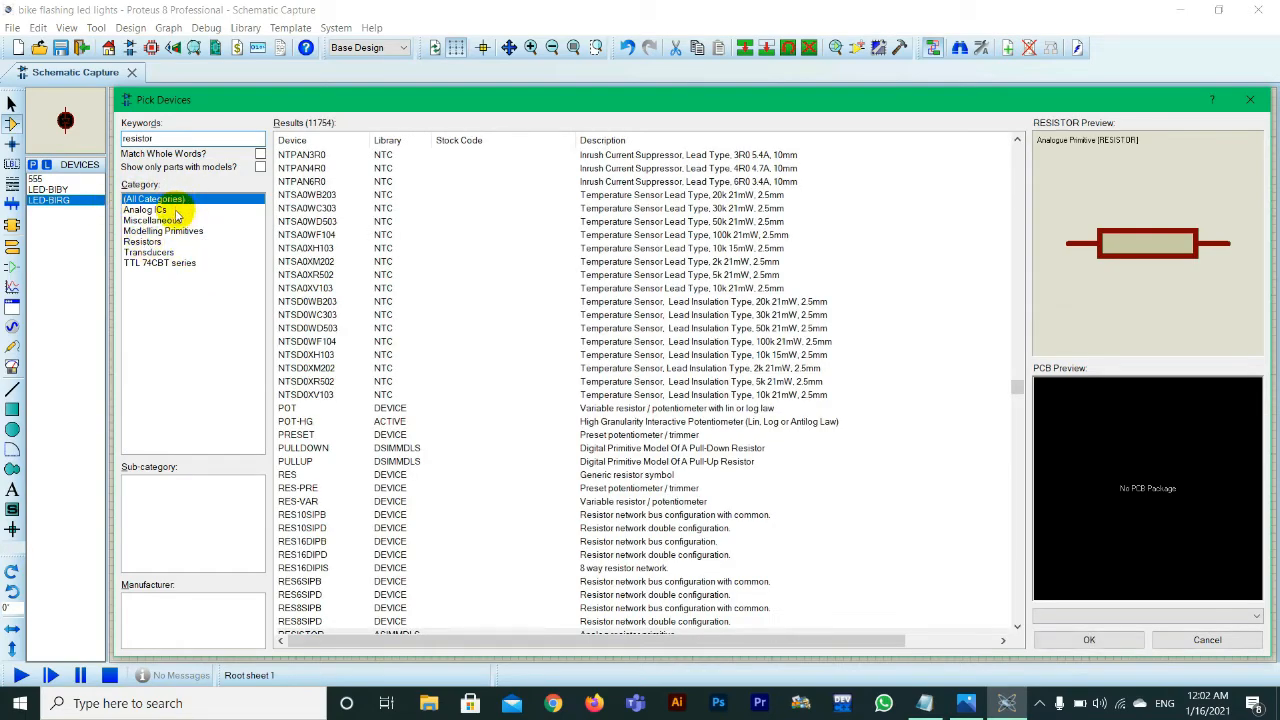
pyautogui.click(146, 243)
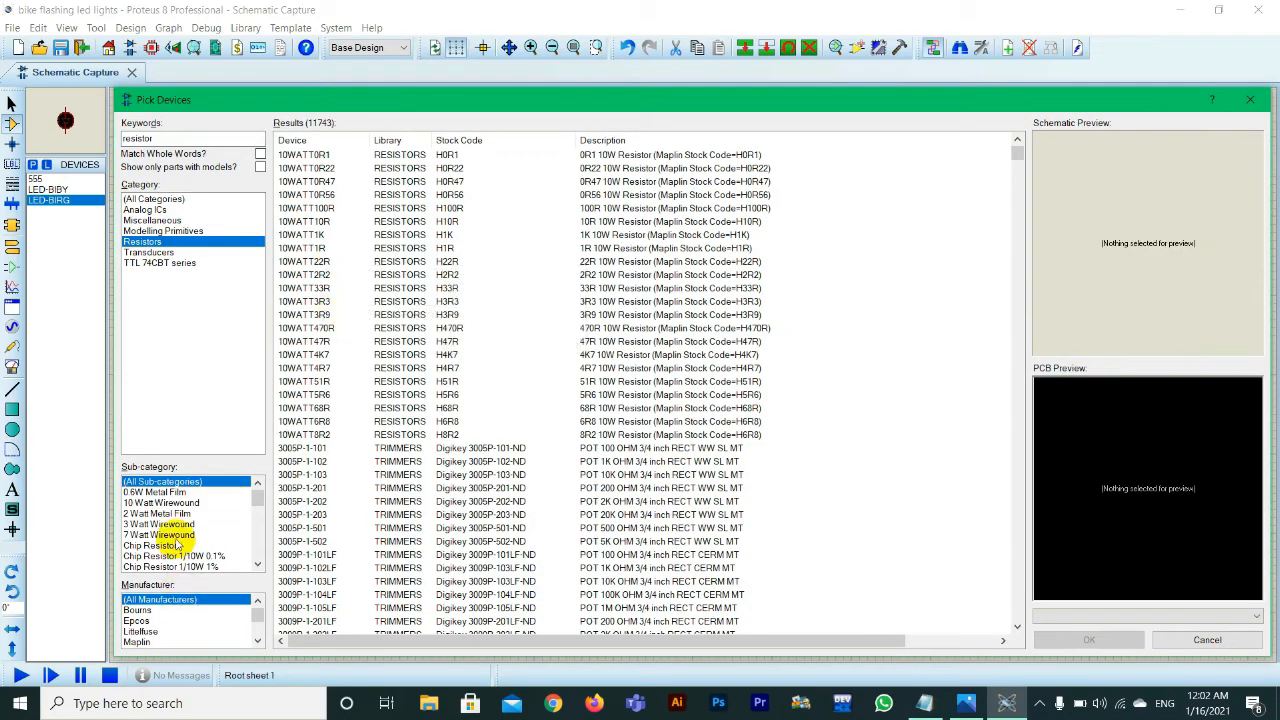
pyautogui.click(160, 492)
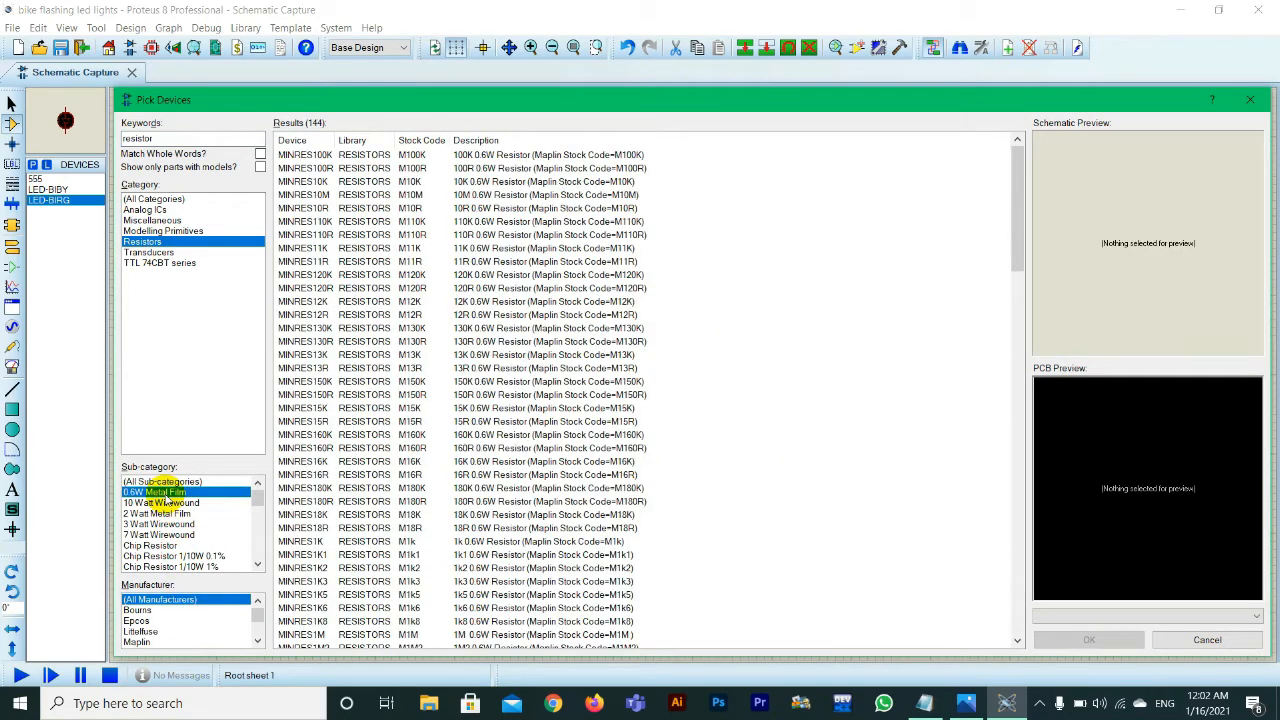
pyautogui.click(476, 183)
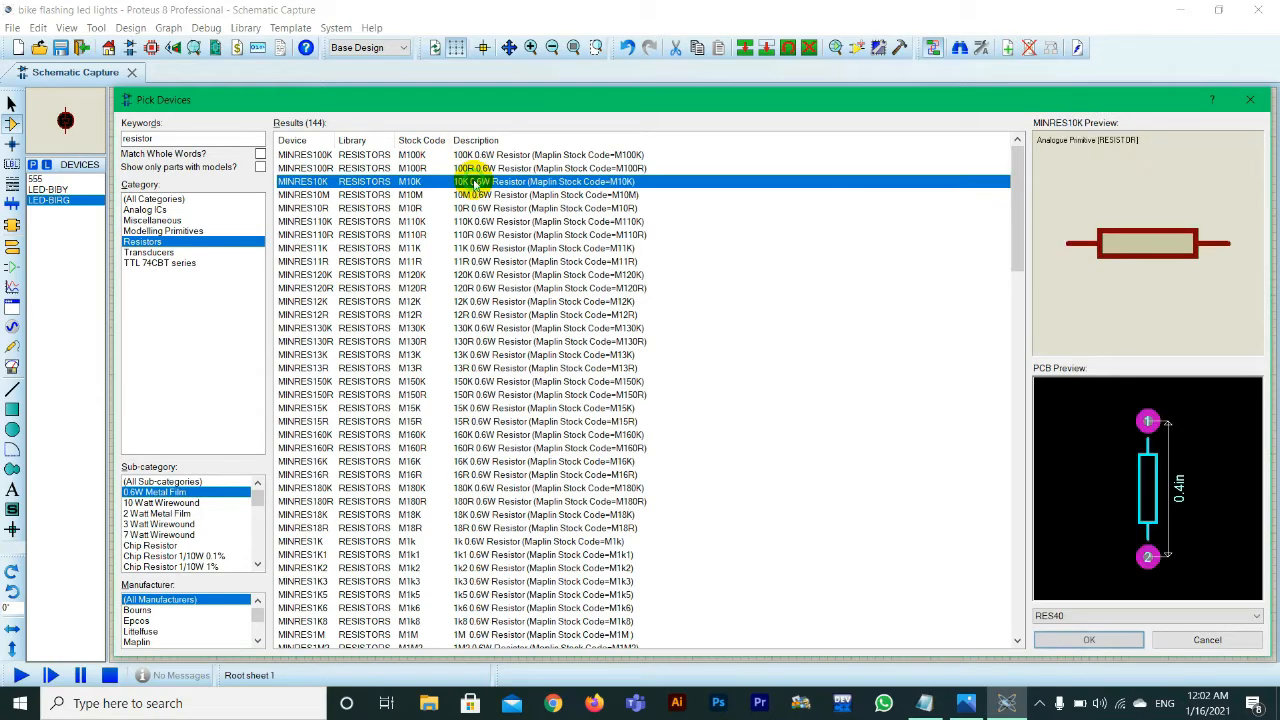
pyautogui.click(1088, 640)
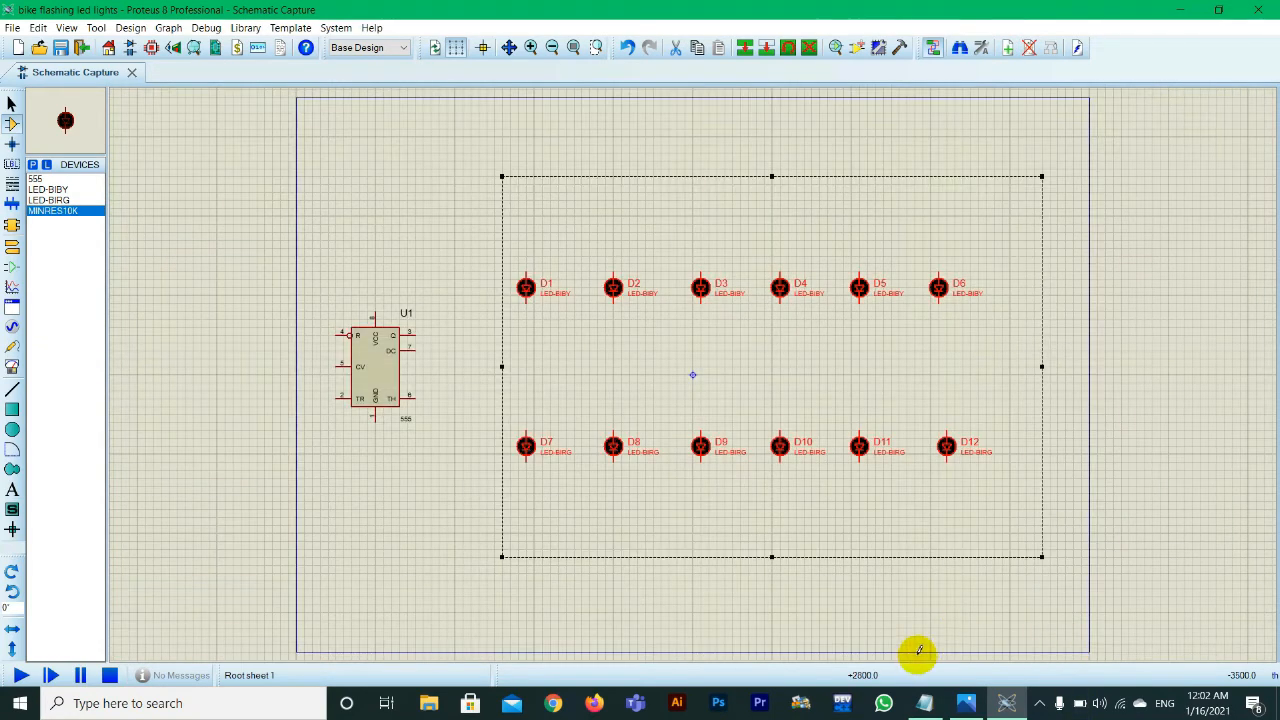
# Step: Check the resistor positions in the bike-flashing-led-lights-circuit.png reference diagram in Photos
pyautogui.click(965, 703)
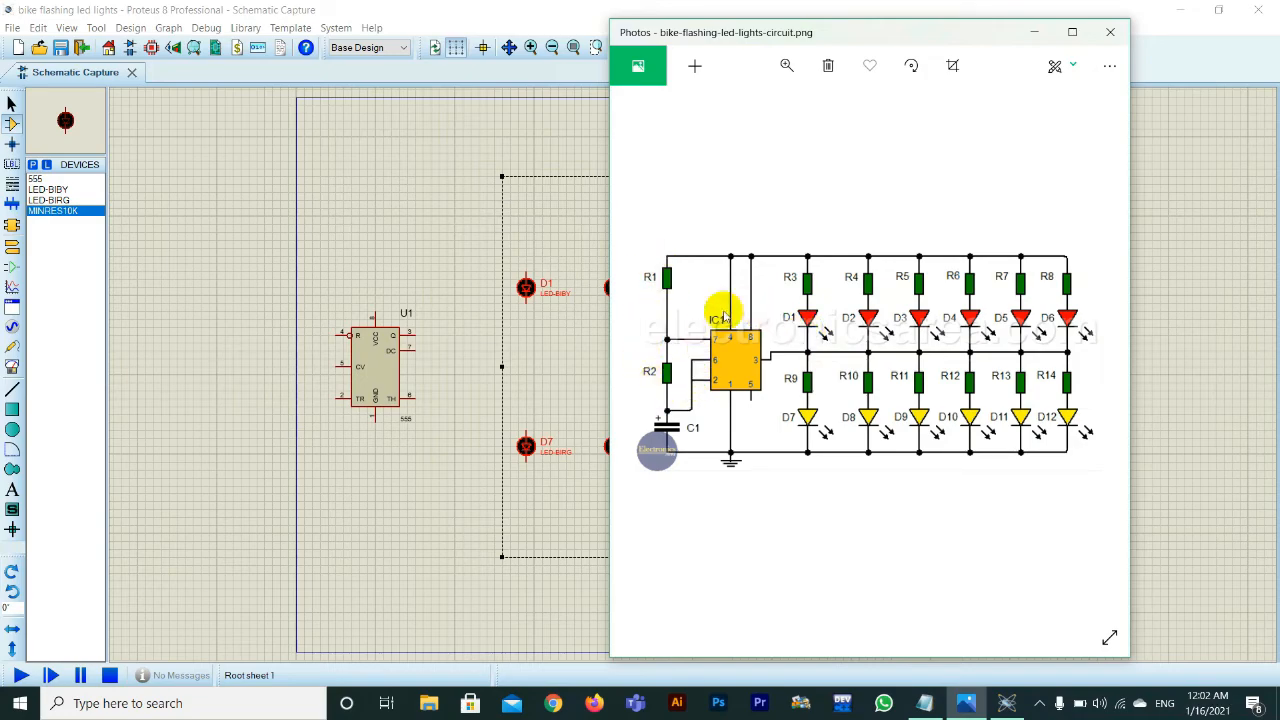
pyautogui.click(1030, 33)
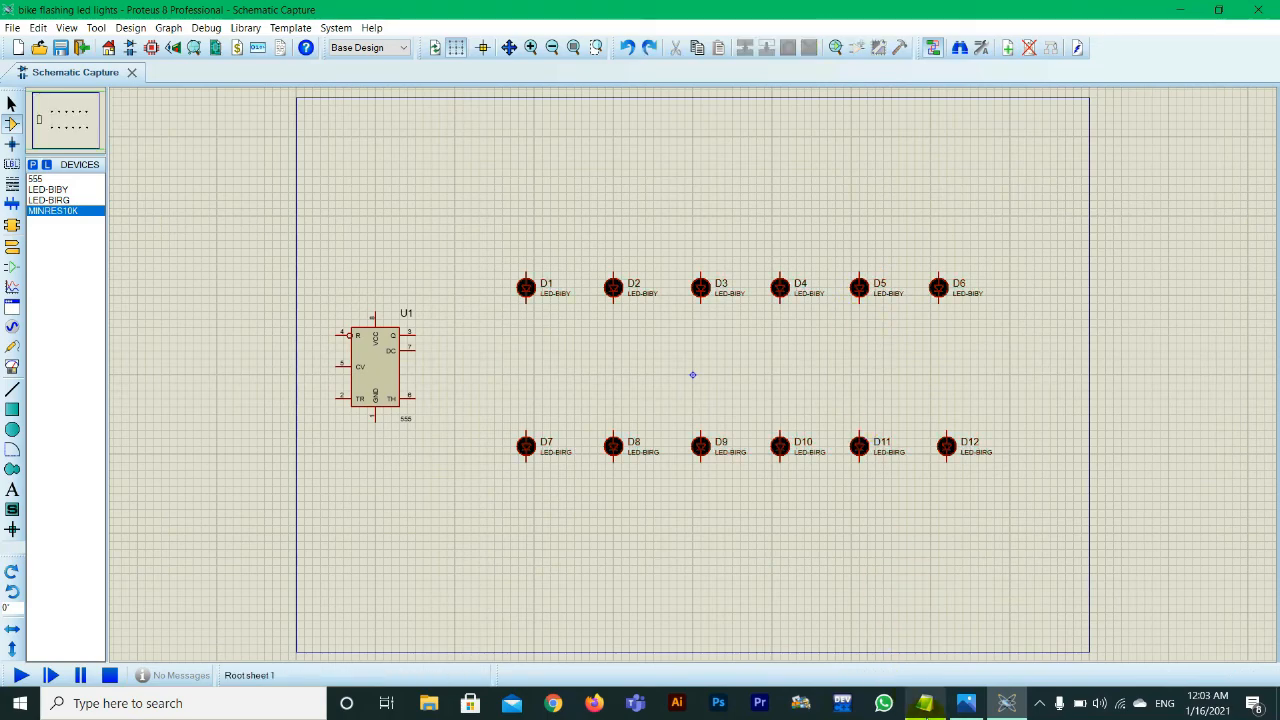
pyautogui.click(966, 708)
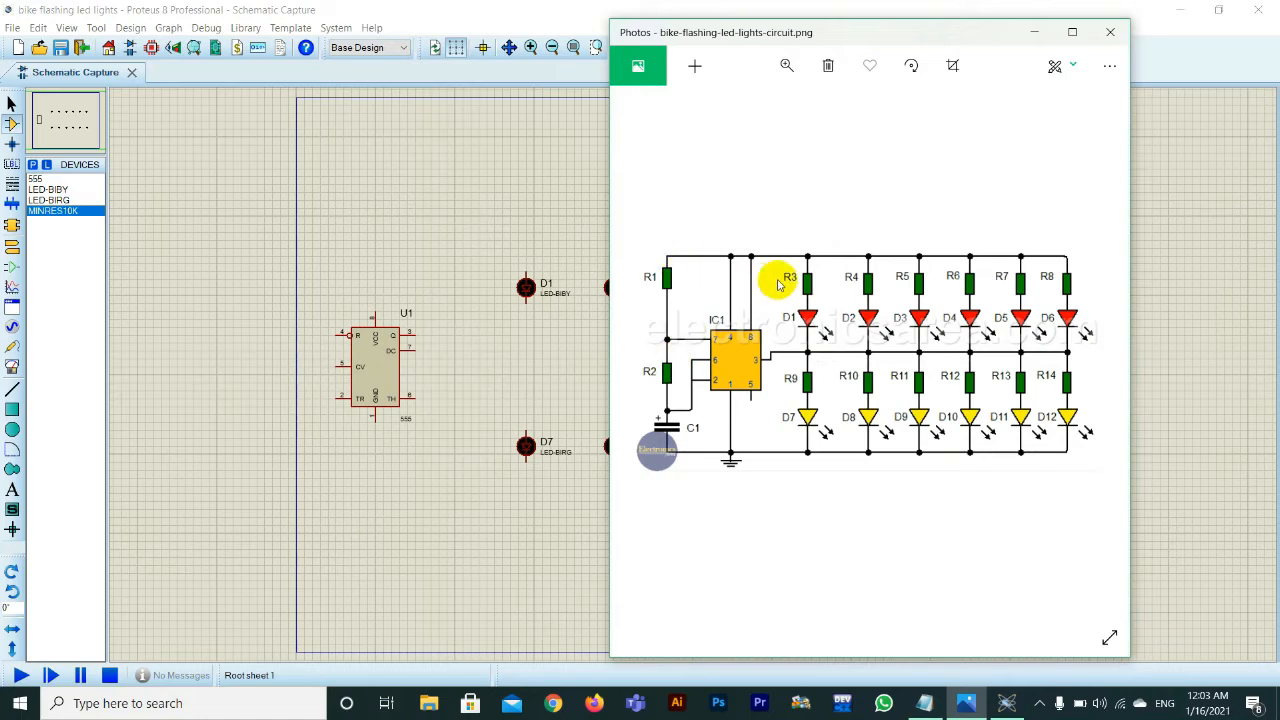
# Step: Return to the Proteus schematic and place two MINRES10K resistors, one above-left and one directly left of the 555 timer
pyautogui.click(317, 260)
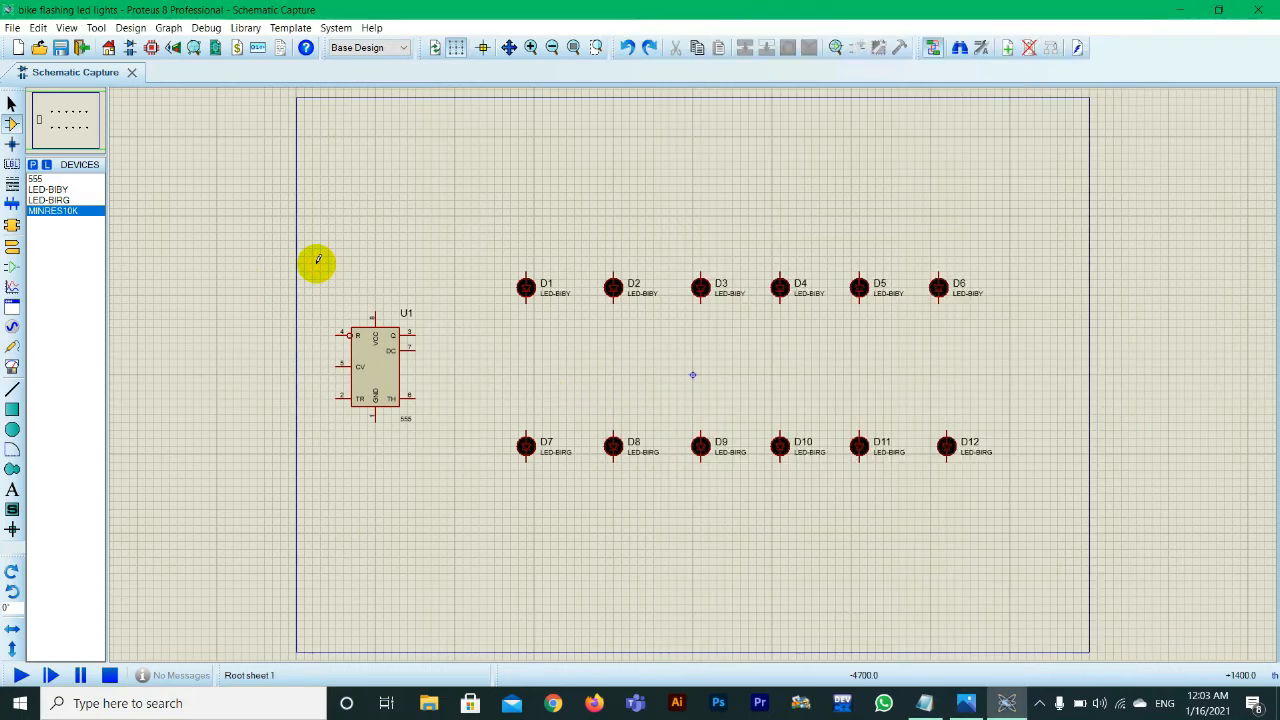
pyautogui.click(303, 247)
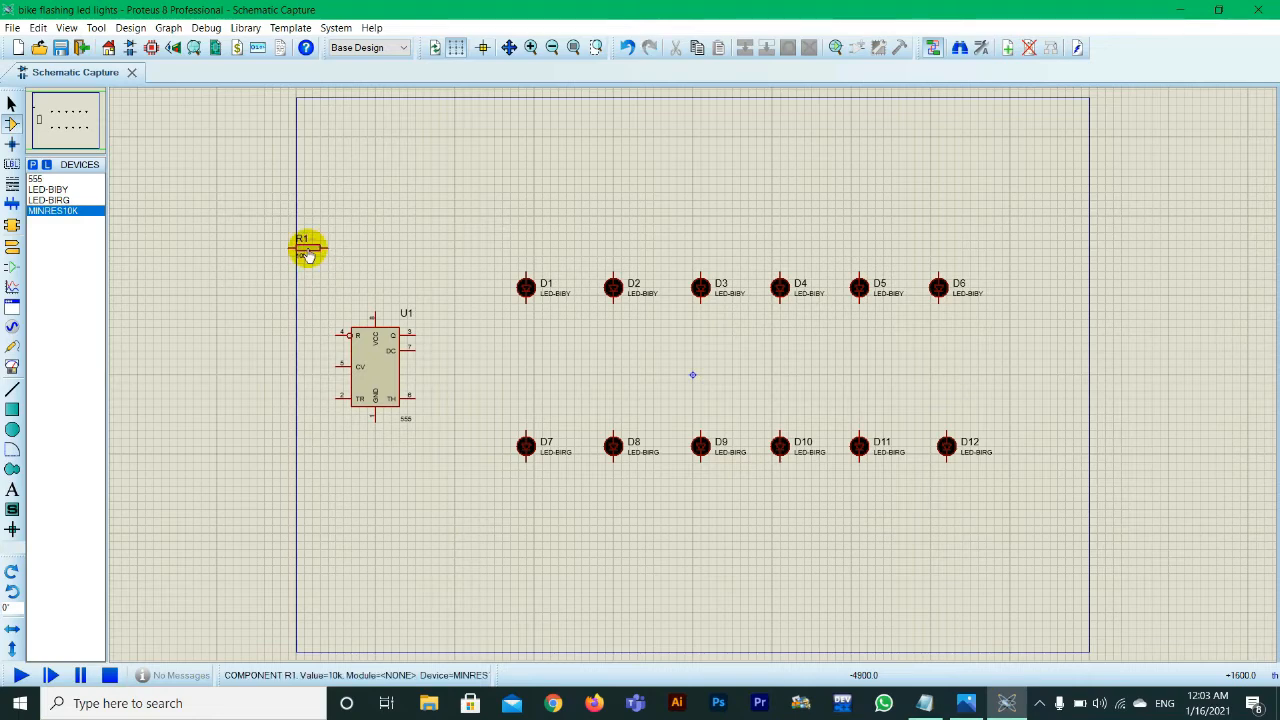
pyautogui.click(293, 366)
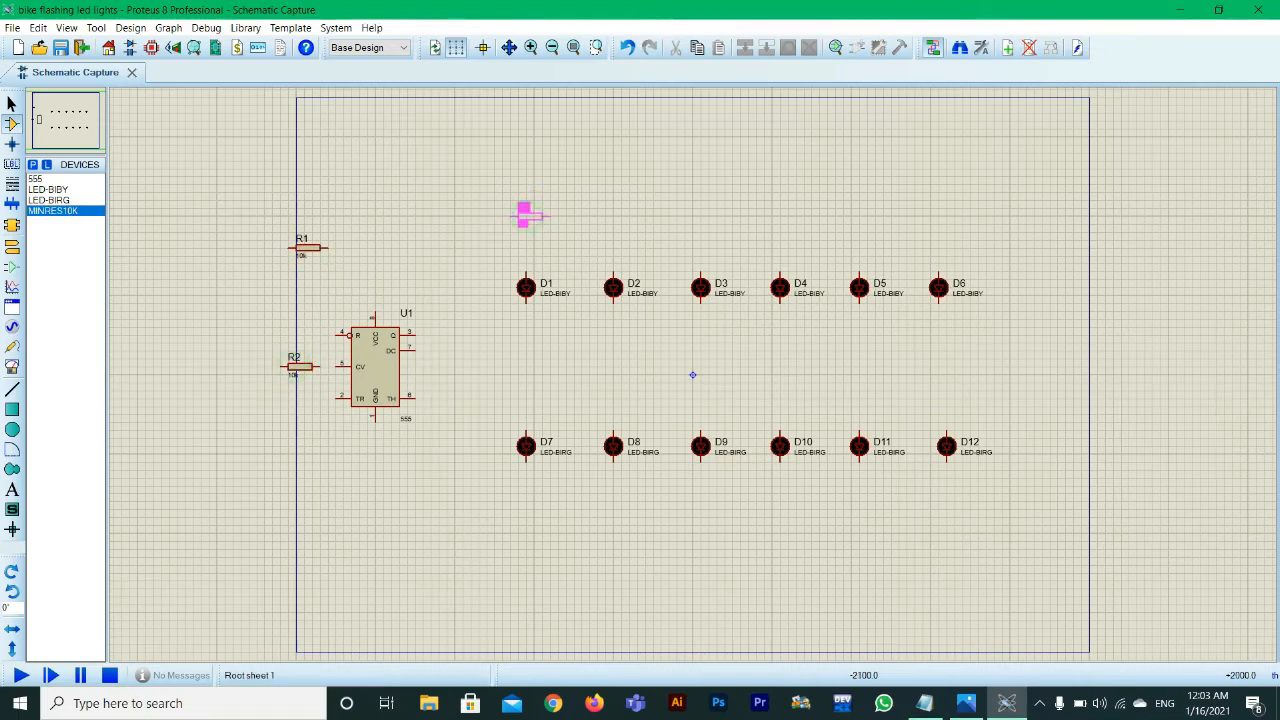
# Step: Place six MINRES10K resistors in a row above LEDs D1 to D6
pyautogui.click(528, 215)
pyautogui.click(615, 215)
pyautogui.click(695, 222)
pyautogui.click(782, 208)
pyautogui.click(862, 215)
pyautogui.click(956, 215)
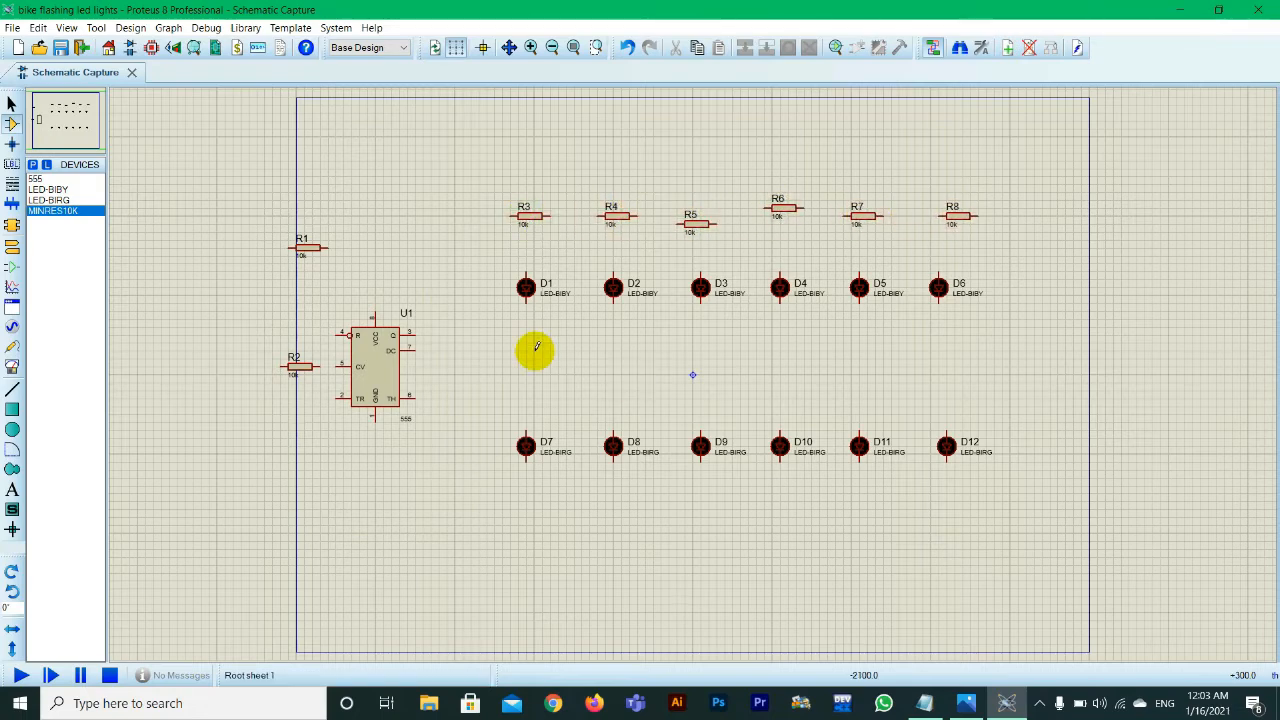
# Step: Place six MINRES10K resistors in a row between the upper and lower LED rows
pyautogui.click(533, 366)
pyautogui.click(631, 366)
pyautogui.click(712, 358)
pyautogui.click(782, 358)
pyautogui.click(870, 358)
pyautogui.click(956, 350)
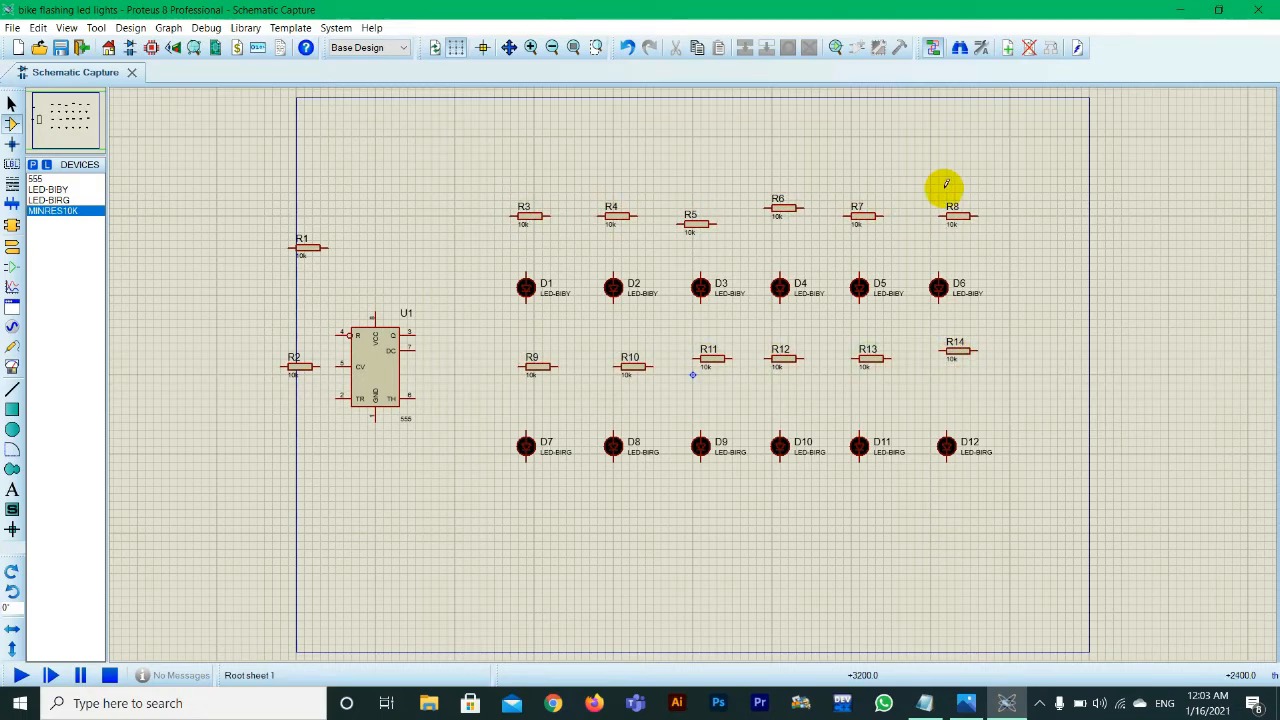
# Step: Rotate resistors R3 to R8 above the upper LED row clockwise so they stand vertically
pyautogui.moveTo(945, 184); pyautogui.dragTo(980, 240)
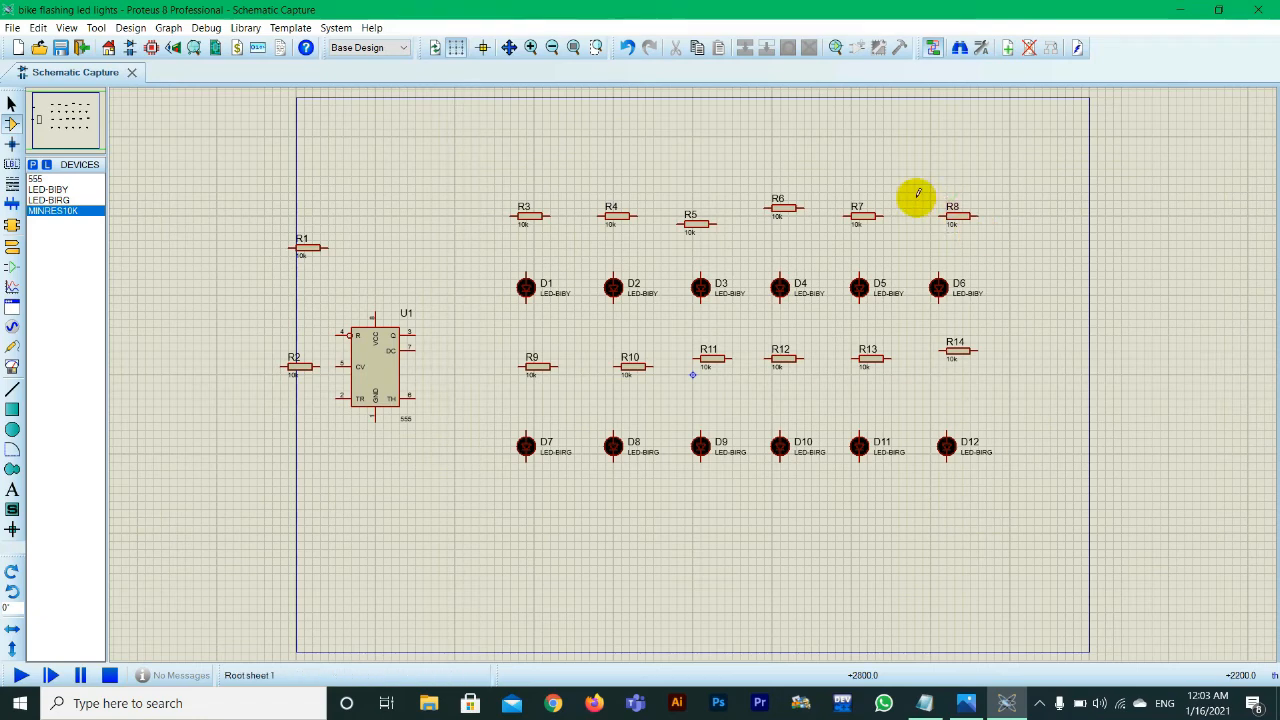
pyautogui.moveTo(914, 179); pyautogui.dragTo(1002, 254)
pyautogui.press('KP_Subtract')
pyautogui.moveTo(844, 180); pyautogui.dragTo(888, 250)
pyautogui.press('KP_Subtract')
pyautogui.moveTo(754, 177); pyautogui.dragTo(824, 250)
pyautogui.press('KP_Subtract')
pyautogui.moveTo(660, 188); pyautogui.dragTo(726, 244)
pyautogui.press('KP_Subtract')
pyautogui.moveTo(496, 184); pyautogui.dragTo(556, 250)
# Step: Rotate resistors R1 and R2 beside the 555 timer clockwise into a vertical orientation
pyautogui.press('KP_Subtract')
pyautogui.moveTo(280, 216); pyautogui.dragTo(344, 278)
pyautogui.press('KP_Subtract')
pyautogui.moveTo(271, 343); pyautogui.dragTo(325, 390)
pyautogui.press('KP_Subtract')
# Step: Rotate resistors R9 to R14 between the LED rows clockwise so they stand vertically
pyautogui.moveTo(516, 345); pyautogui.dragTo(566, 382)
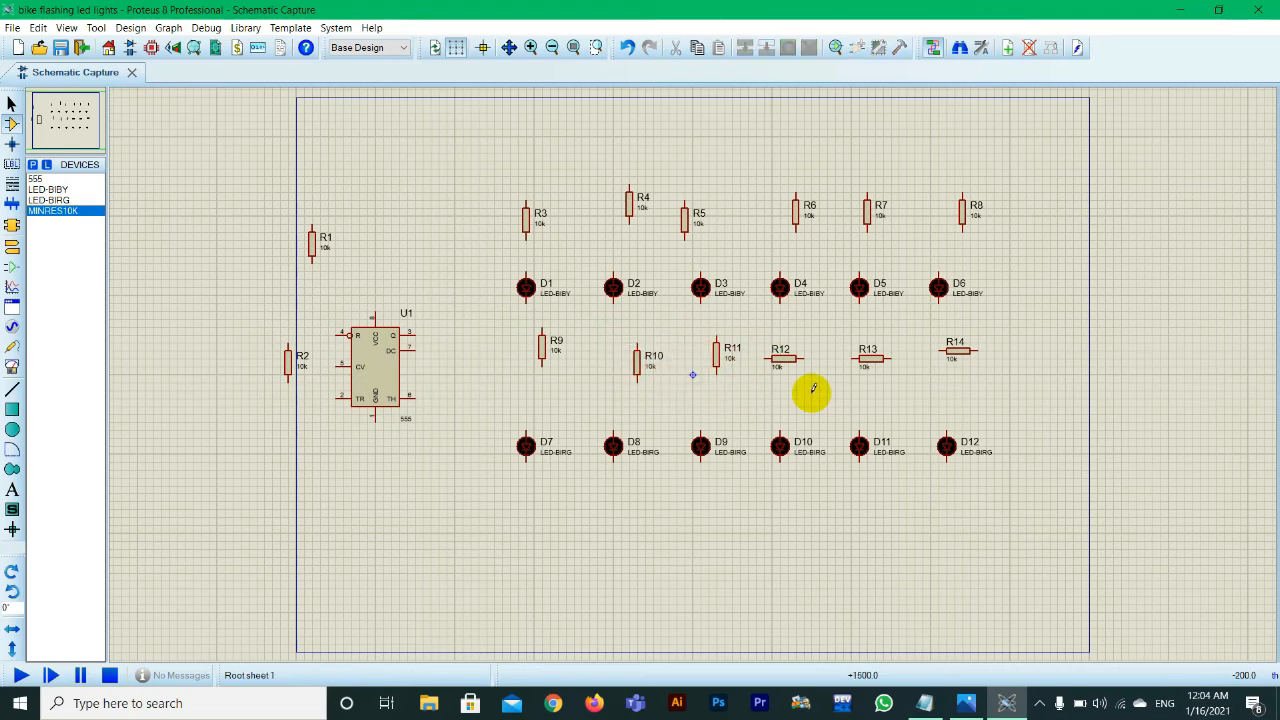
pyautogui.moveTo(813, 390); pyautogui.dragTo(758, 328)
pyautogui.press('KP_Subtract')
pyautogui.moveTo(905, 385); pyautogui.dragTo(843, 331)
pyautogui.press('KP_Subtract')
pyautogui.moveTo(1001, 382); pyautogui.dragTo(930, 335)
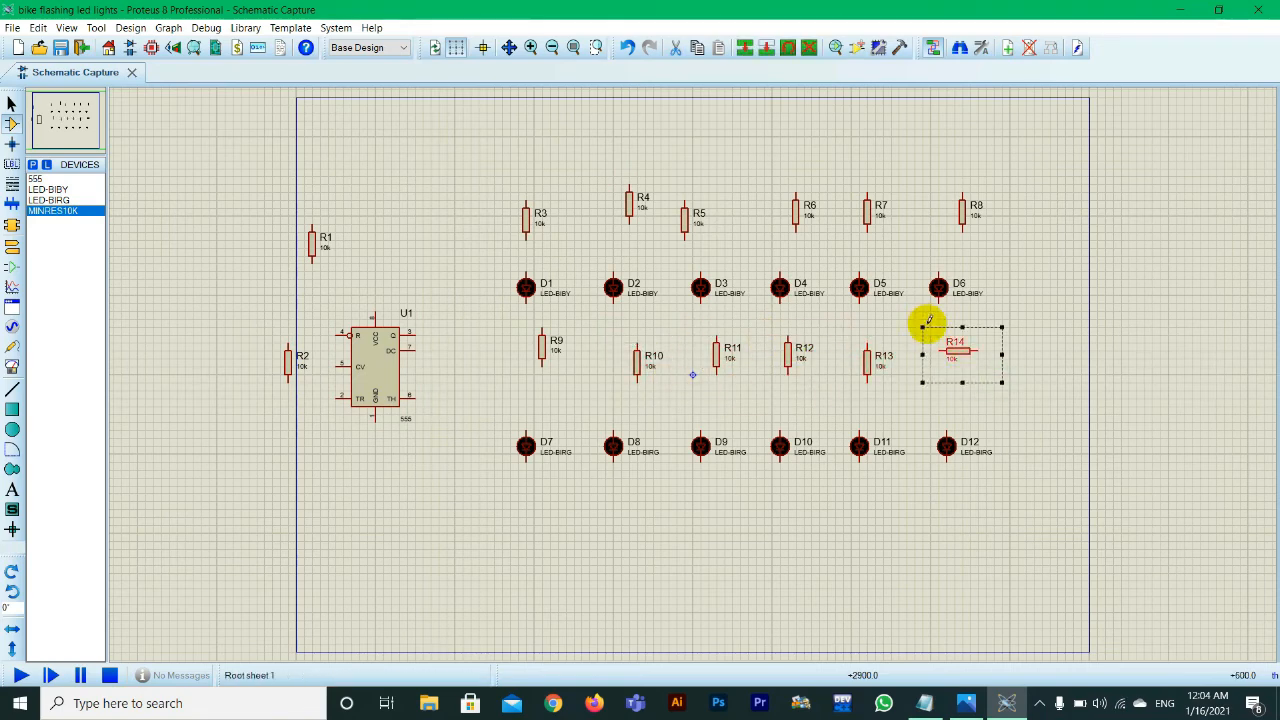
pyautogui.rightClick(964, 346)
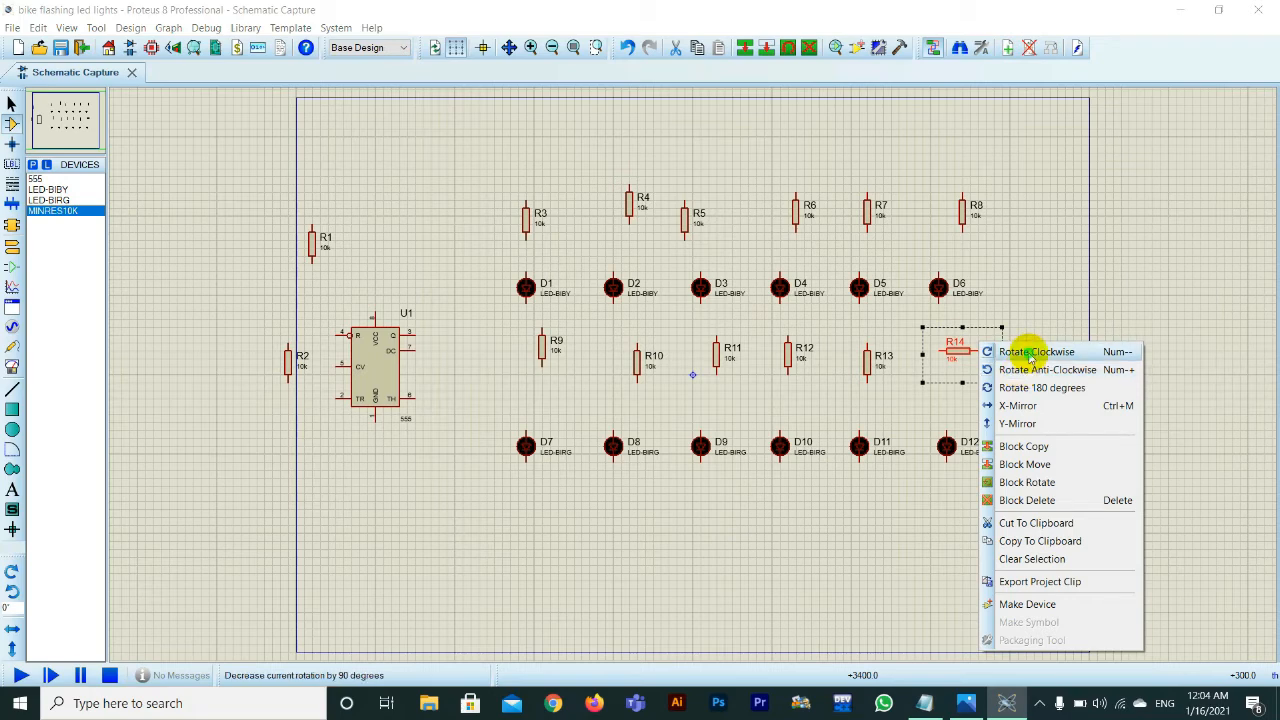
pyautogui.click(1031, 356)
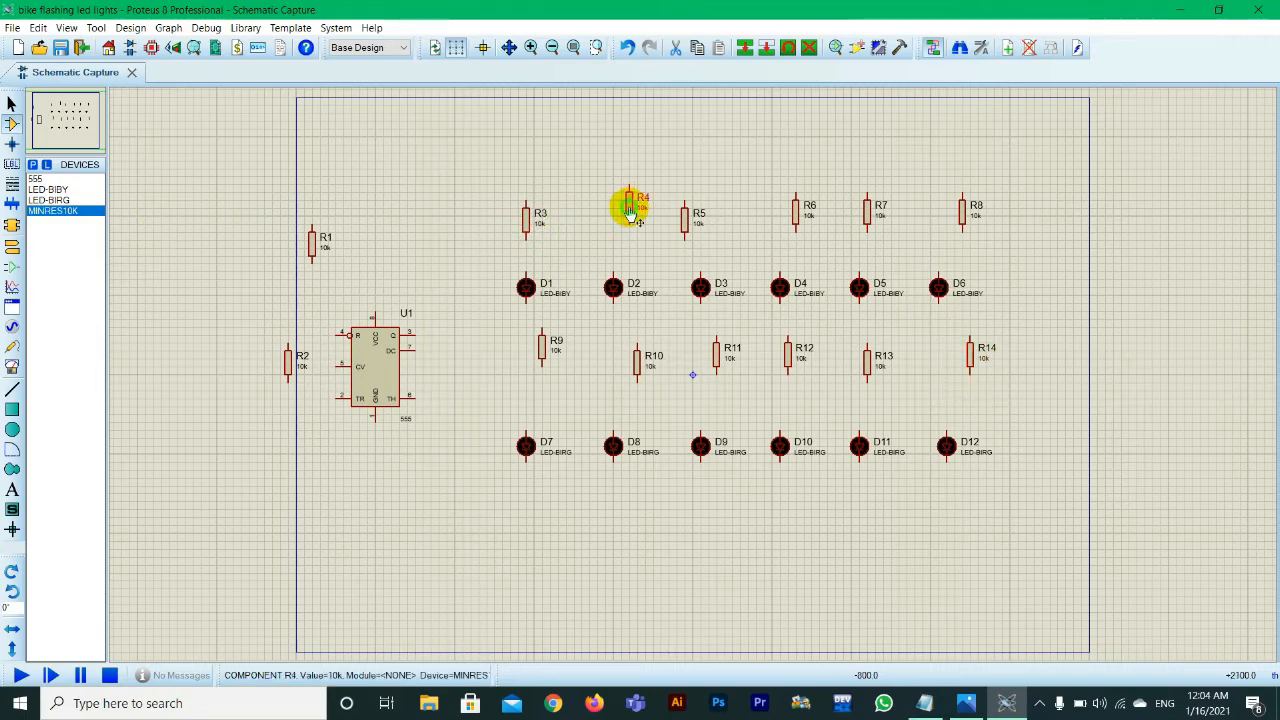
# Step: Move resistors R4 to R8 level with R3, each directly above its LED in the upper row
pyautogui.moveTo(628, 208); pyautogui.dragTo(700, 219)
pyautogui.moveTo(796, 212); pyautogui.dragTo(782, 220)
pyautogui.moveTo(871, 211); pyautogui.dragTo(863, 220)
pyautogui.moveTo(965, 212); pyautogui.dragTo(941, 220)
pyautogui.moveTo(471, 153); pyautogui.dragTo(970, 256)
pyautogui.rightClick(956, 214)
pyautogui.click(874, 225)
pyautogui.click(873, 224)
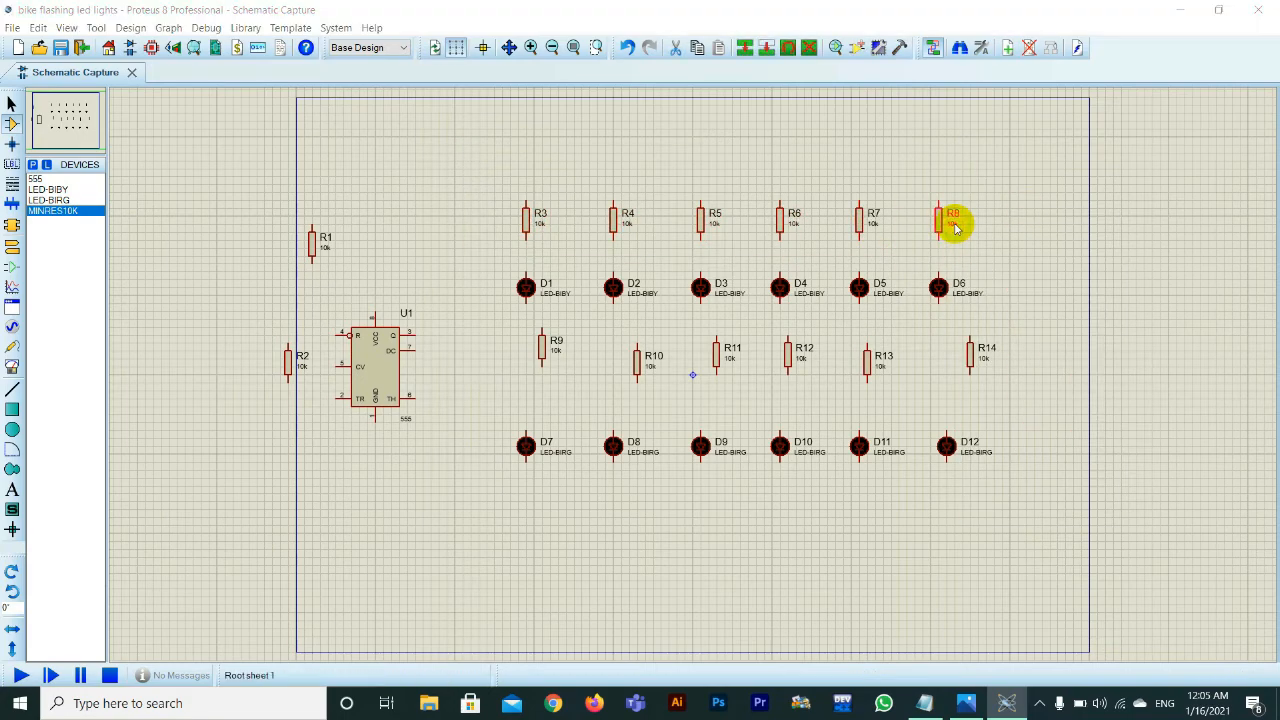
# Step: Set resistors R3, R4, R5, R7 and R8 above the upper LED row to 1k
pyautogui.doubleClick(954, 222)
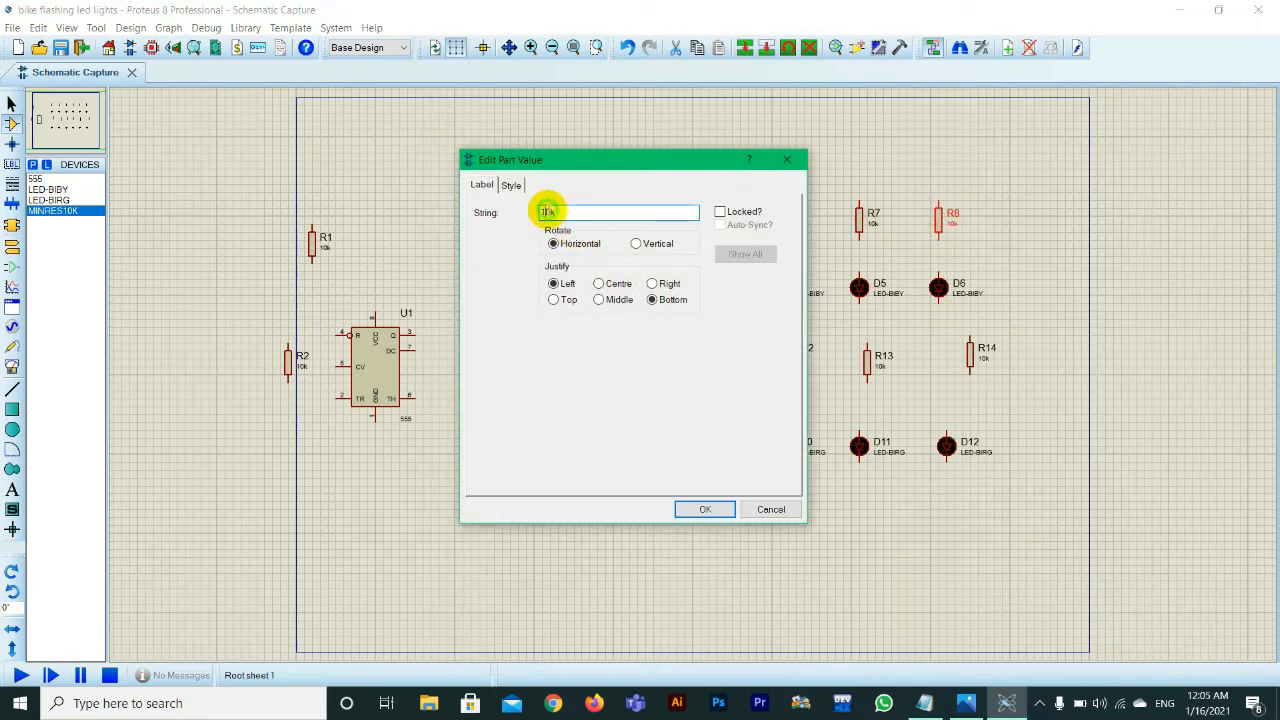
pyautogui.click(708, 515)
pyautogui.doubleClick(872, 226)
pyautogui.write('1k')
pyautogui.click(688, 514)
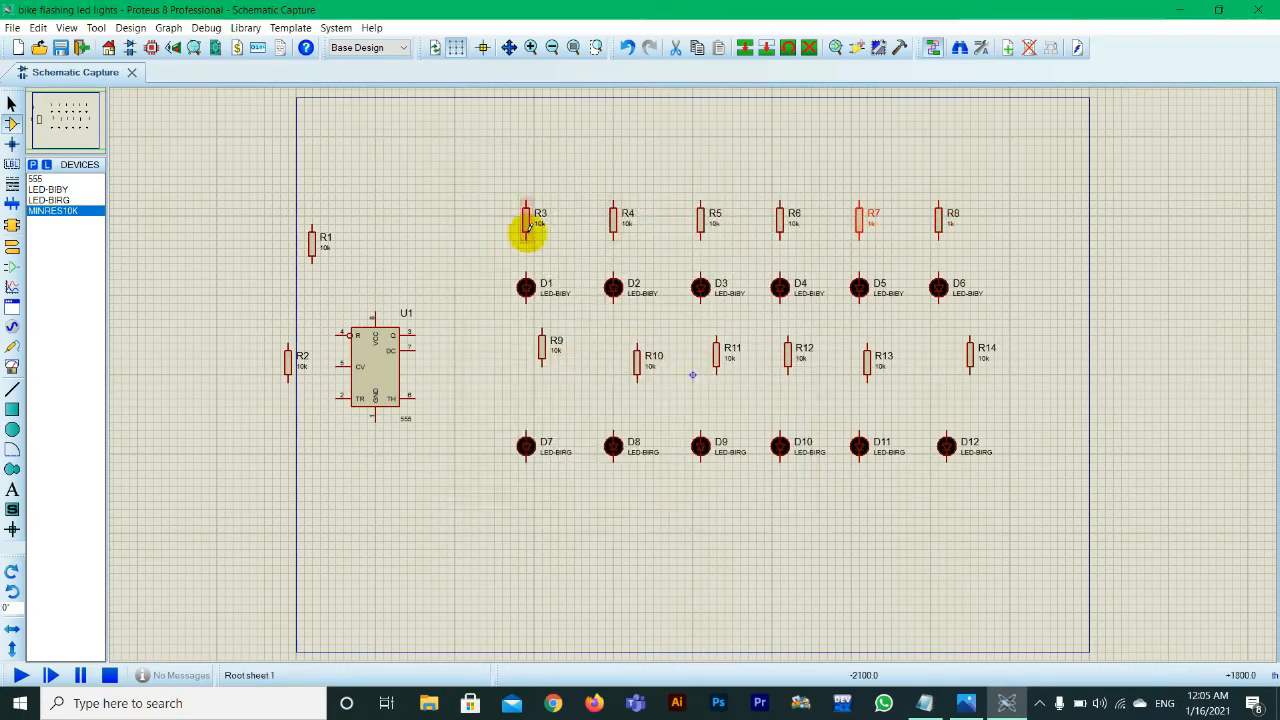
pyautogui.doubleClick(536, 225)
pyautogui.write('1k')
pyautogui.click(700, 512)
pyautogui.doubleClick(628, 226)
pyautogui.write('1k')
pyautogui.click(704, 511)
pyautogui.doubleClick(713, 225)
# Step: Set resistors R9 to R14 between the two LED rows to 1k
pyautogui.write('1k')
pyautogui.click(704, 511)
pyautogui.doubleClick(557, 351)
pyautogui.write('1k')
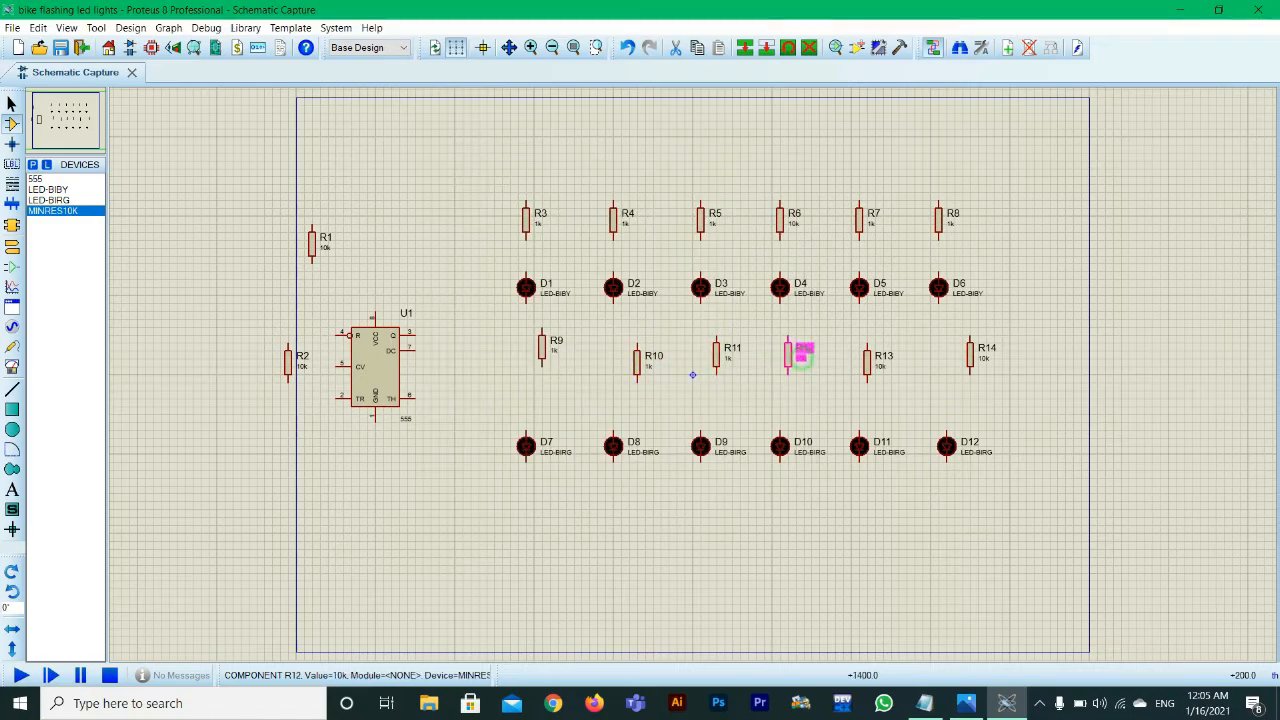
pyautogui.doubleClick(983, 358)
pyautogui.write('1k')
pyautogui.click(704, 511)
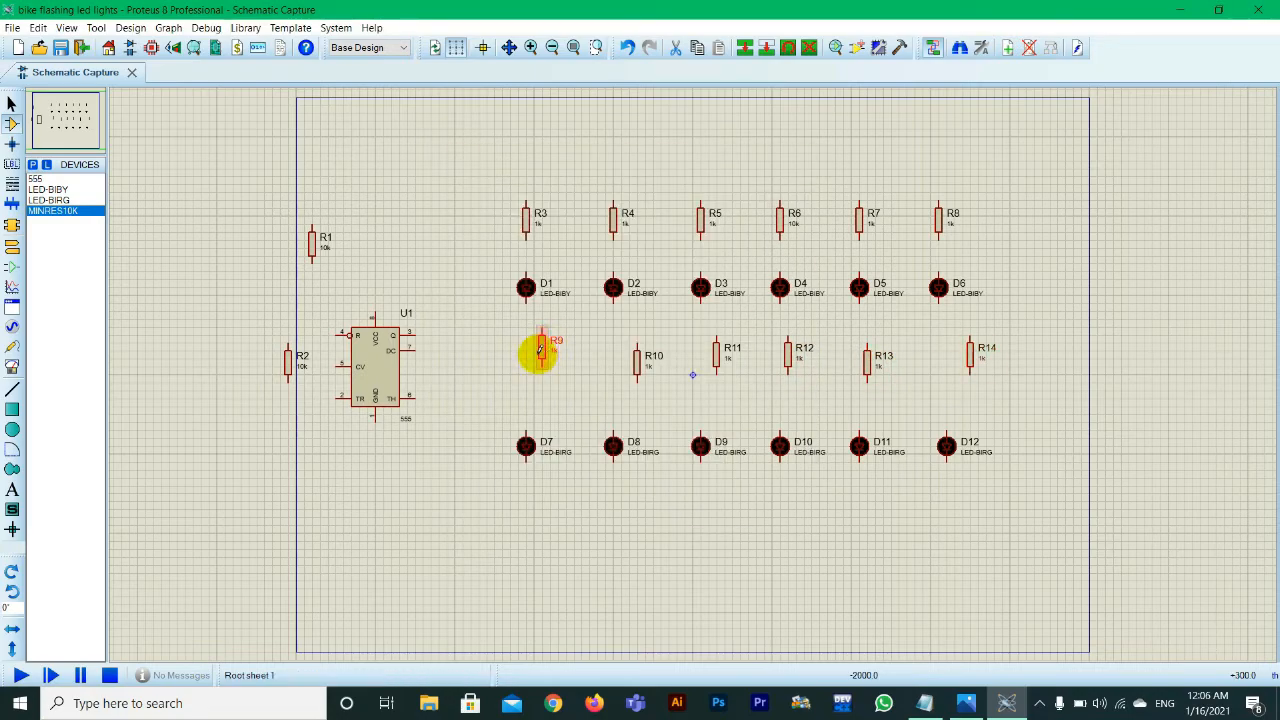
# Step: Move resistors R9 to R14 into one level row between the upper and lower LEDs
pyautogui.moveTo(540, 350)
pyautogui.mouseDown()
pyautogui.moveTo(518, 352)
pyautogui.moveTo(526, 369)
pyautogui.mouseUp()
pyautogui.moveTo(637, 360); pyautogui.dragTo(613, 370)
pyautogui.moveTo(716, 355); pyautogui.dragTo(692, 370)
pyautogui.moveTo(788, 355)
pyautogui.mouseDown()
pyautogui.moveTo(782, 378)
pyautogui.moveTo(788, 366)
pyautogui.mouseUp()
pyautogui.moveTo(872, 358); pyautogui.dragTo(862, 368)
pyautogui.moveTo(974, 350); pyautogui.dragTo(948, 368)
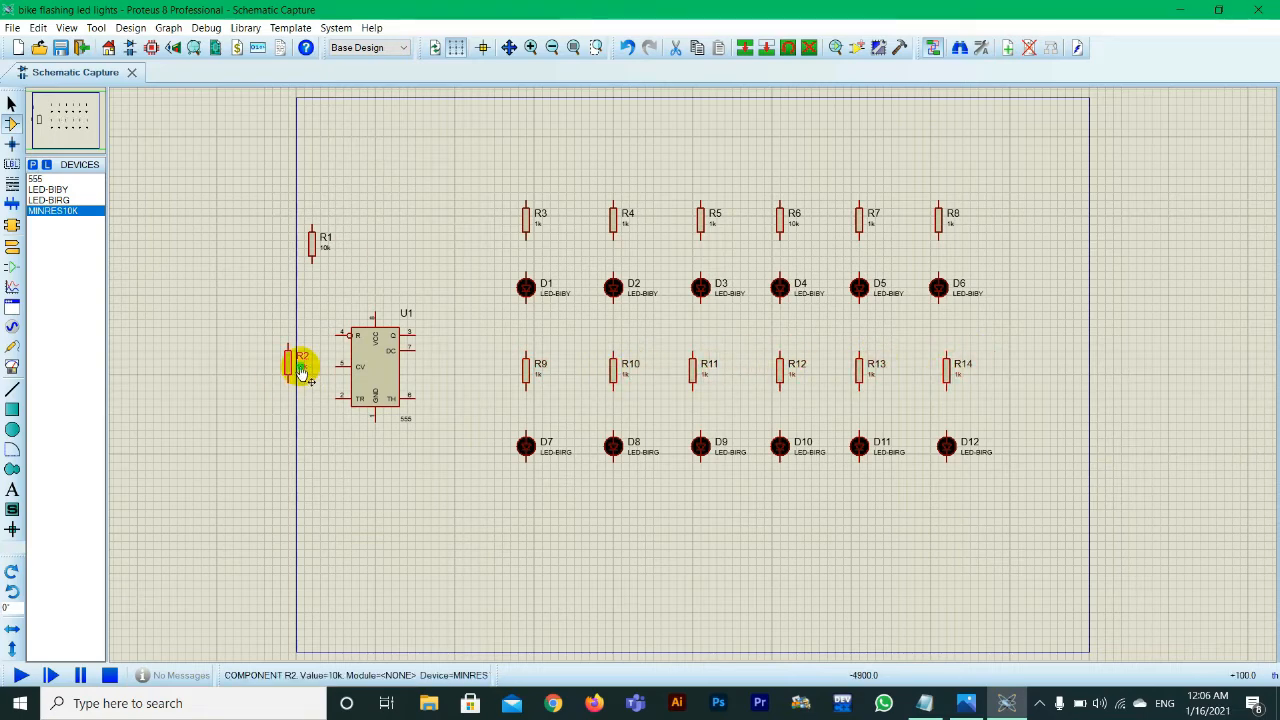
# Step: Set resistor R2 to 100k and check the component values against the parts list in Notepad
pyautogui.doubleClick(302, 370)
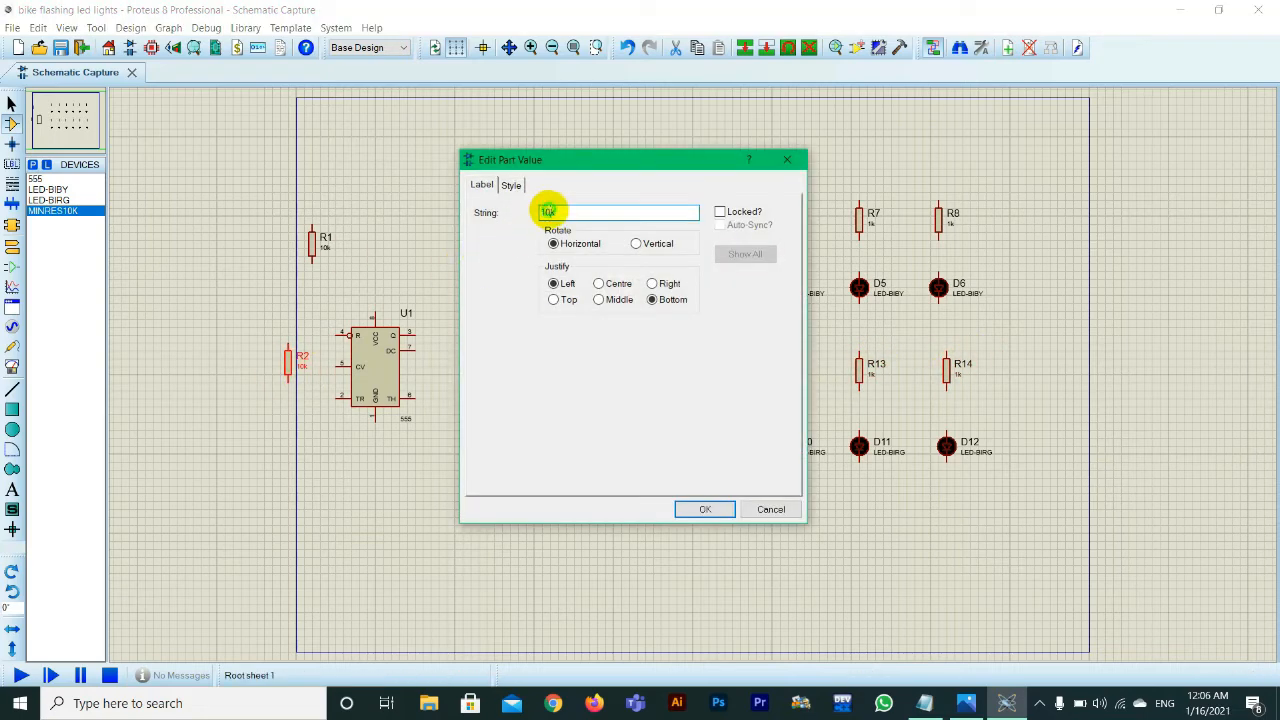
pyautogui.press('Return')
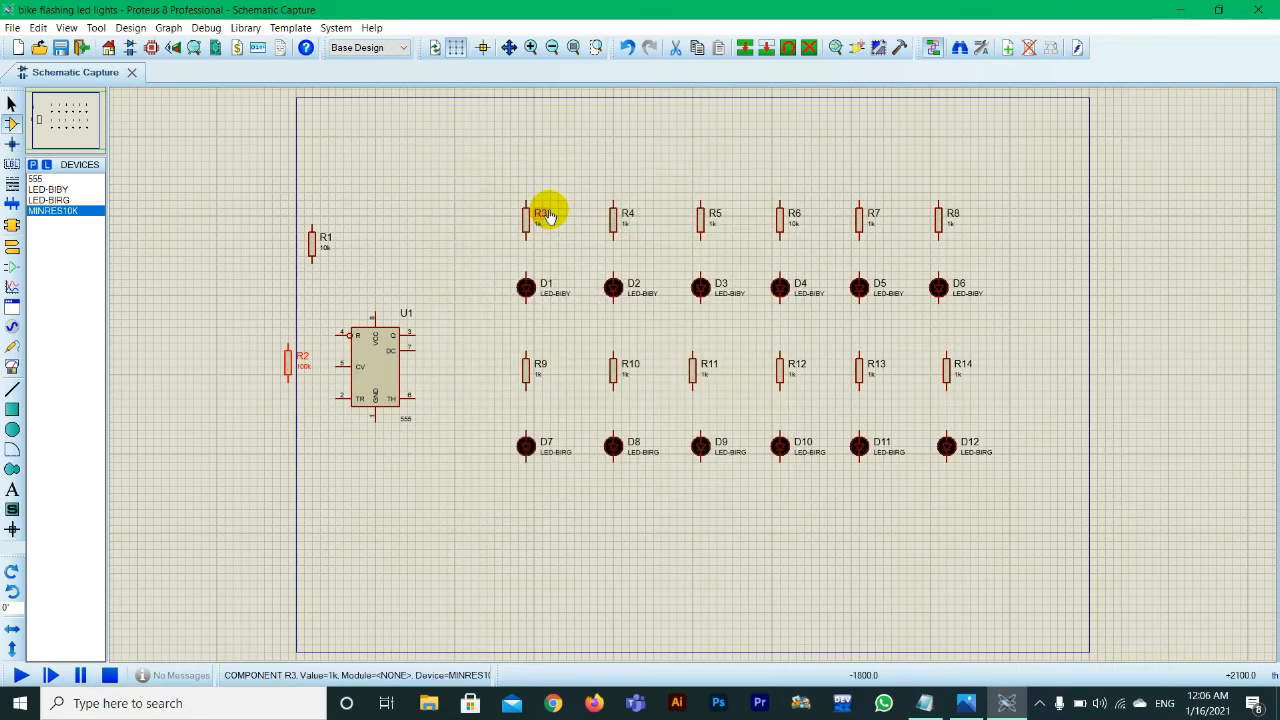
pyautogui.click(926, 705)
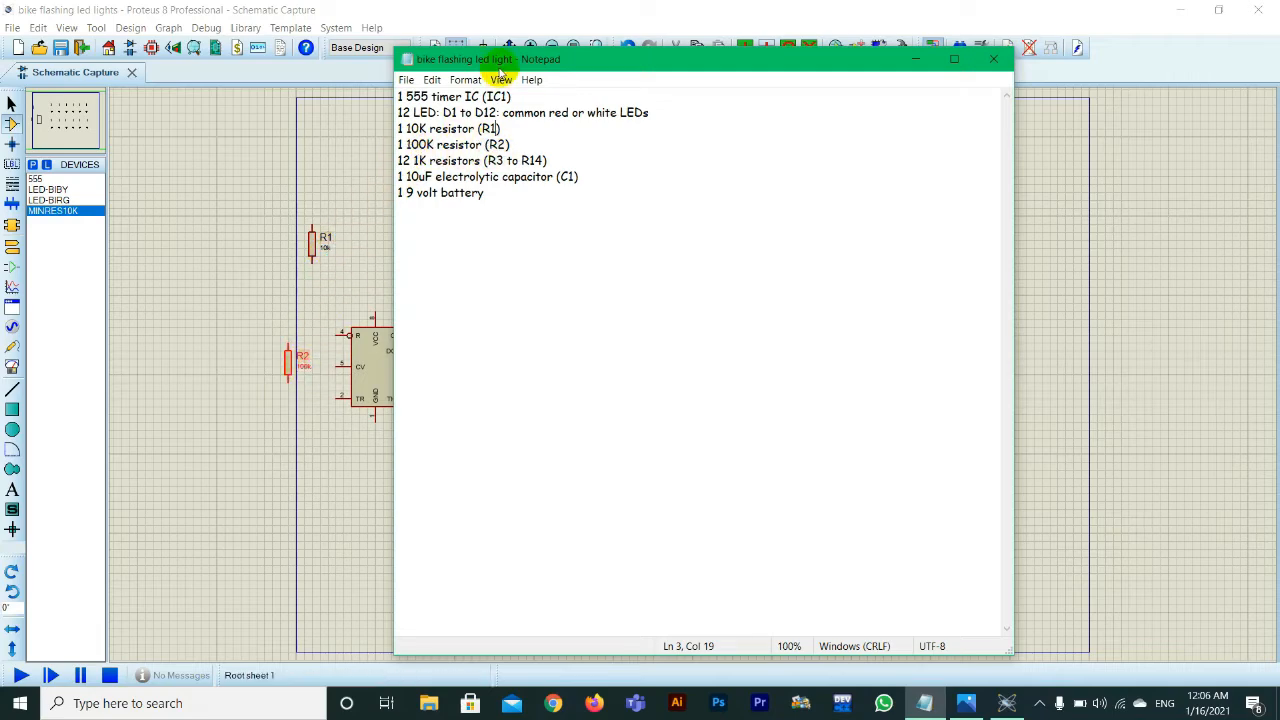
pyautogui.moveTo(500, 66); pyautogui.dragTo(327, 44)
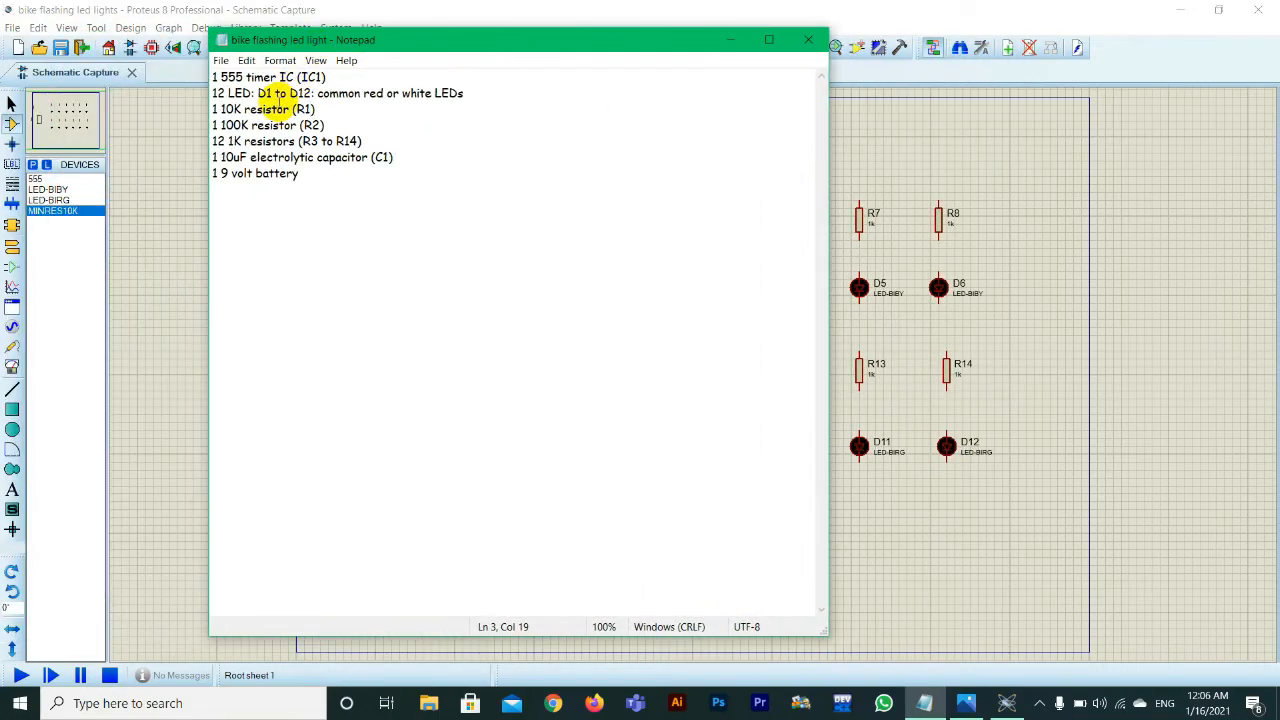
pyautogui.click(733, 40)
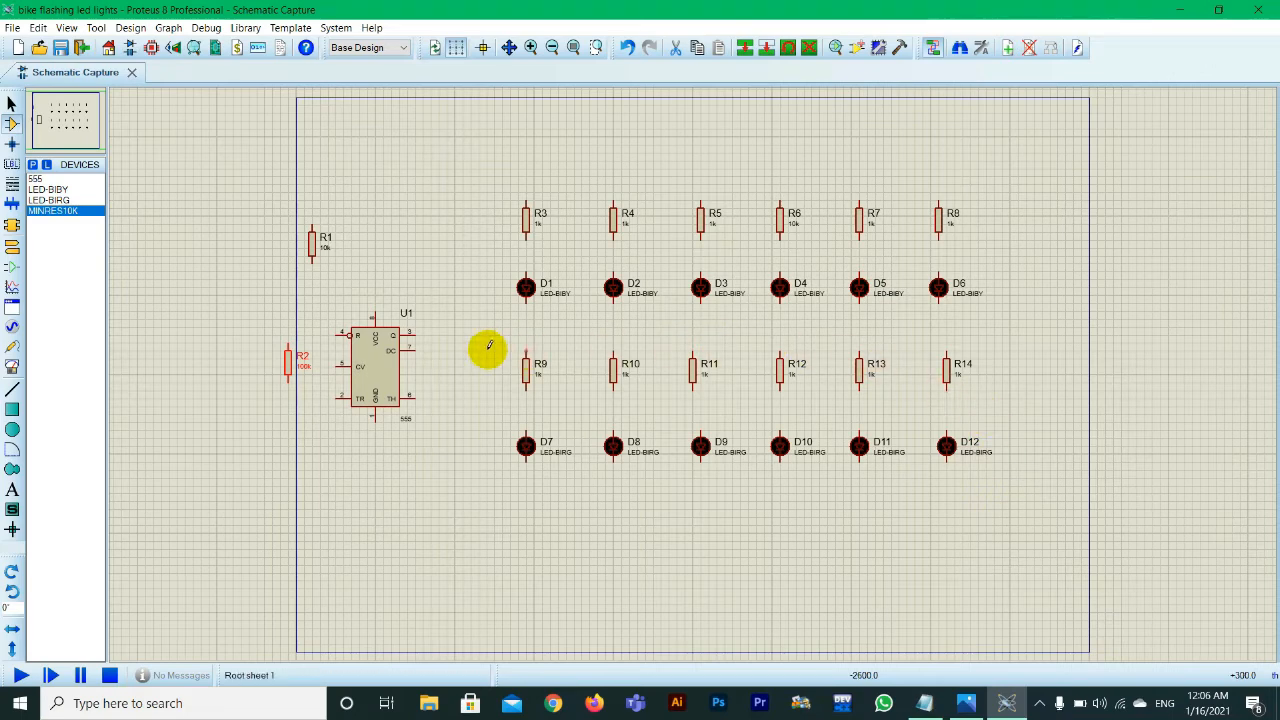
# Step: Move R1 and R2 closer together beside the 555 timer and consult the reference circuit image in Photos
pyautogui.moveTo(312, 243); pyautogui.dragTo(312, 267)
pyautogui.moveTo(288, 362); pyautogui.dragTo(280, 331)
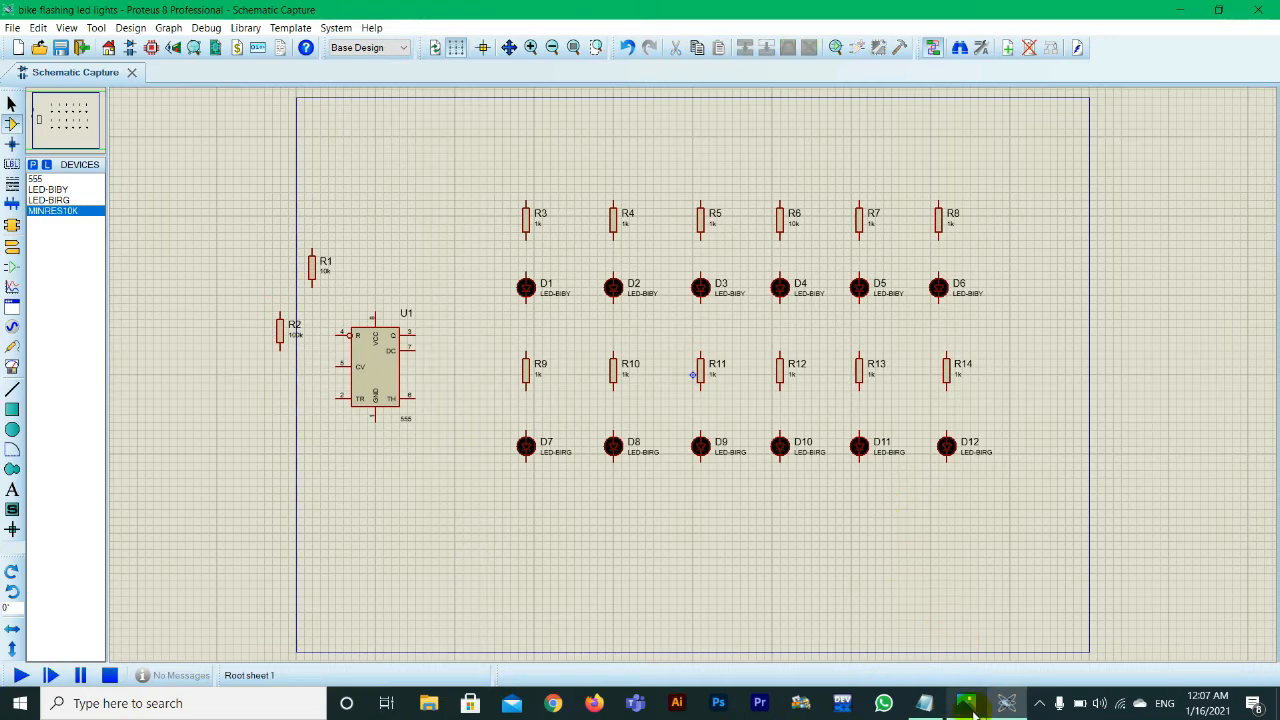
pyautogui.click(966, 703)
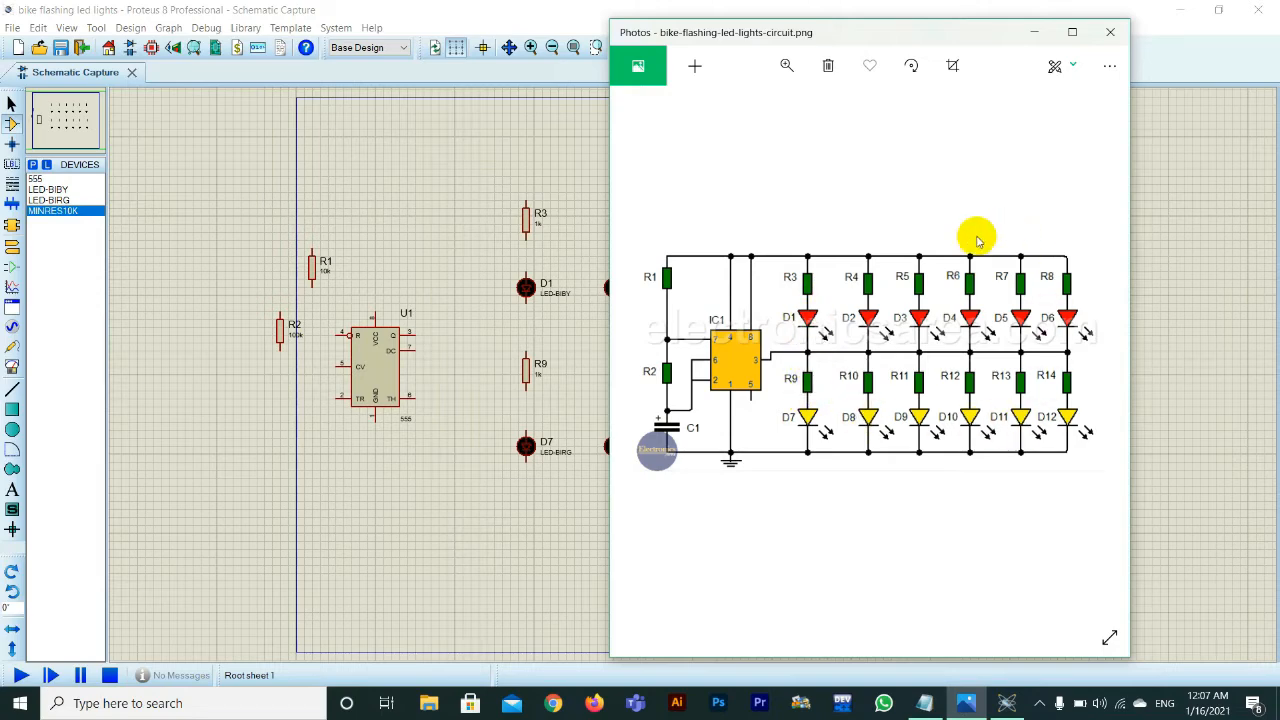
pyautogui.click(1047, 38)
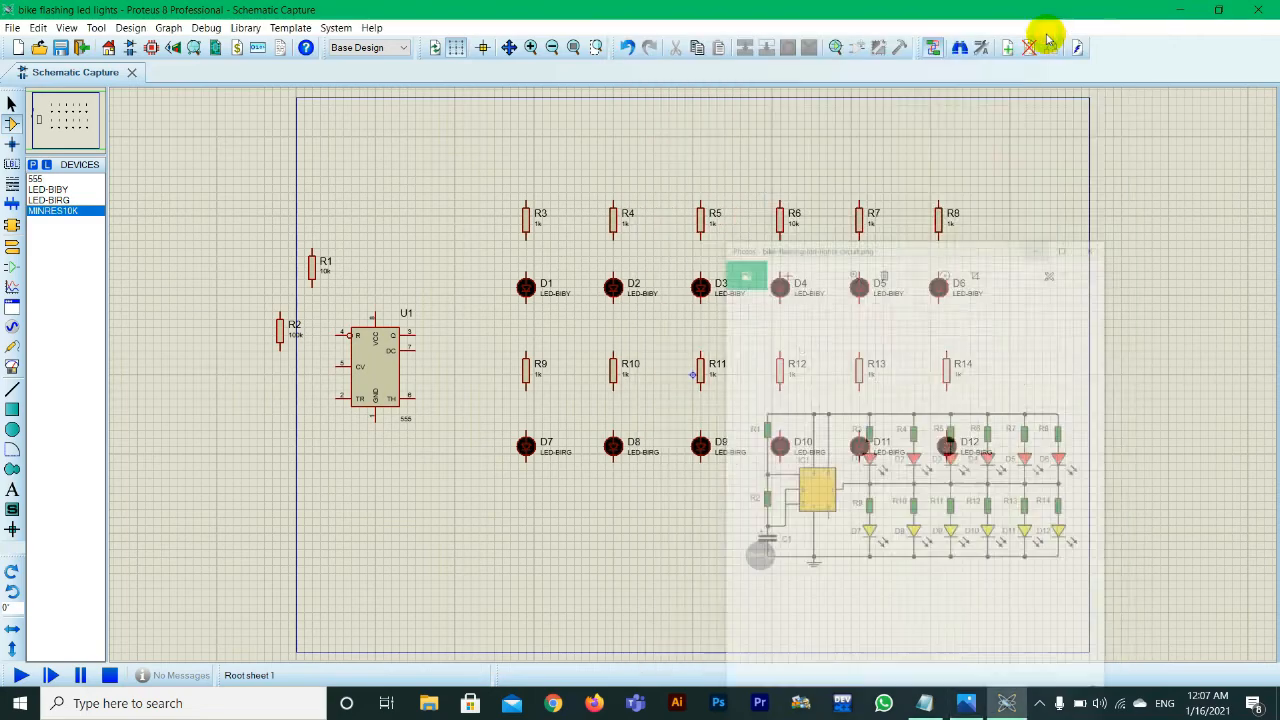
# Step: Wire the upper ends of resistors R3 to R8 together with a common horizontal rail above them
pyautogui.click(938, 177)
pyautogui.click(526, 200)
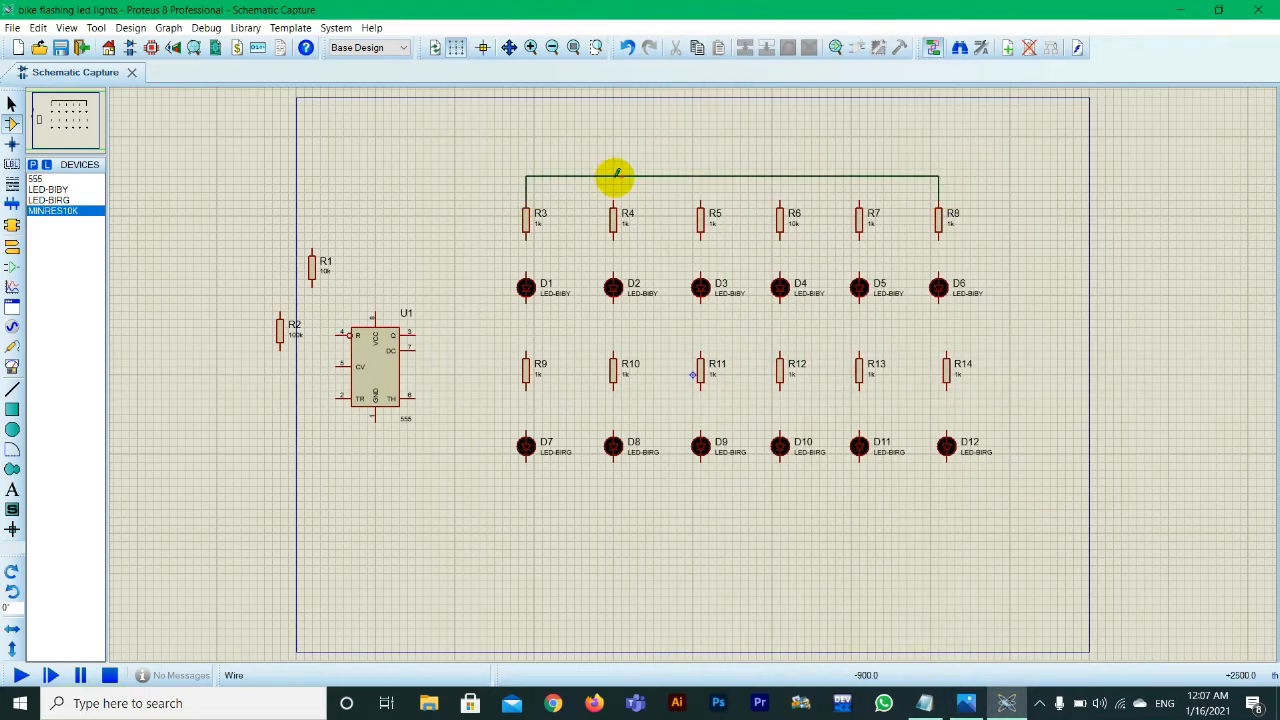
pyautogui.click(614, 177)
pyautogui.click(613, 200)
pyautogui.click(701, 177)
pyautogui.click(701, 200)
pyautogui.click(780, 177)
pyautogui.click(780, 200)
pyautogui.click(859, 177)
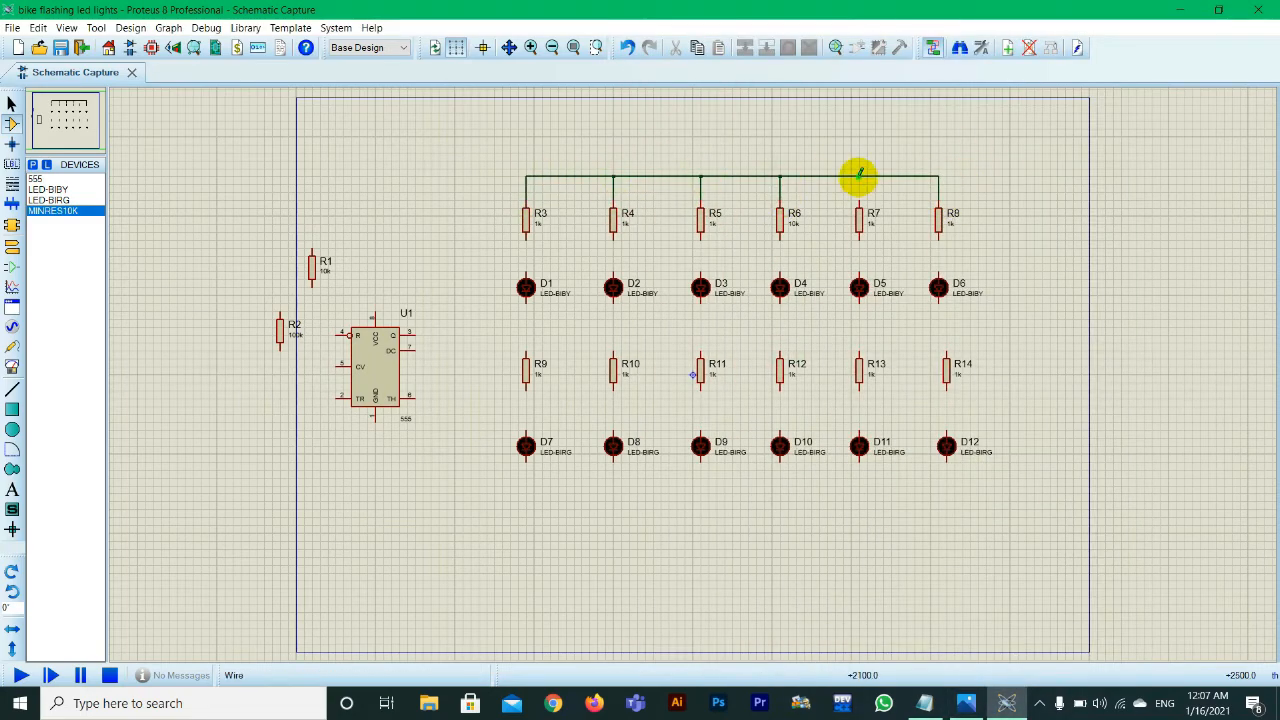
pyautogui.click(859, 200)
# Step: Wire the lower ends of resistors R3 to R8 to the upper pins of LEDs D1 to D6
pyautogui.click(938, 232)
pyautogui.click(938, 274)
pyautogui.click(859, 274)
pyautogui.click(780, 232)
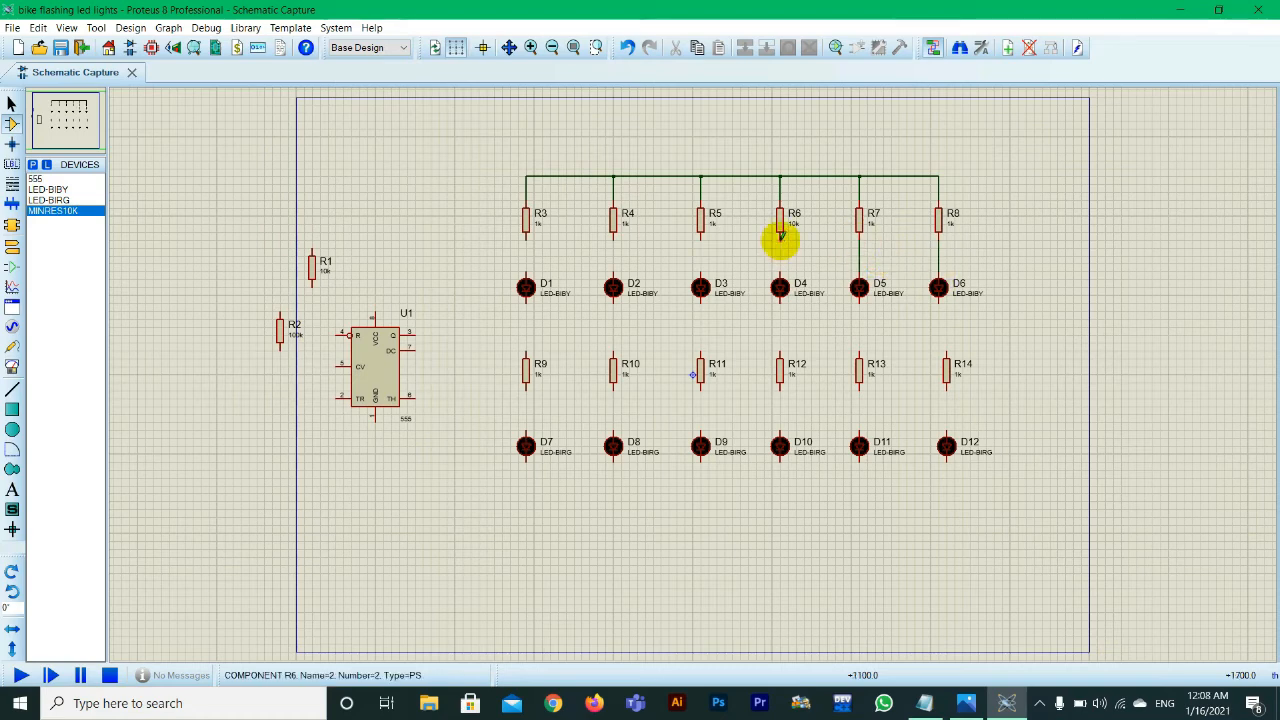
pyautogui.click(780, 274)
pyautogui.click(701, 232)
pyautogui.click(701, 274)
pyautogui.click(613, 232)
pyautogui.click(613, 274)
pyautogui.click(526, 232)
pyautogui.click(526, 274)
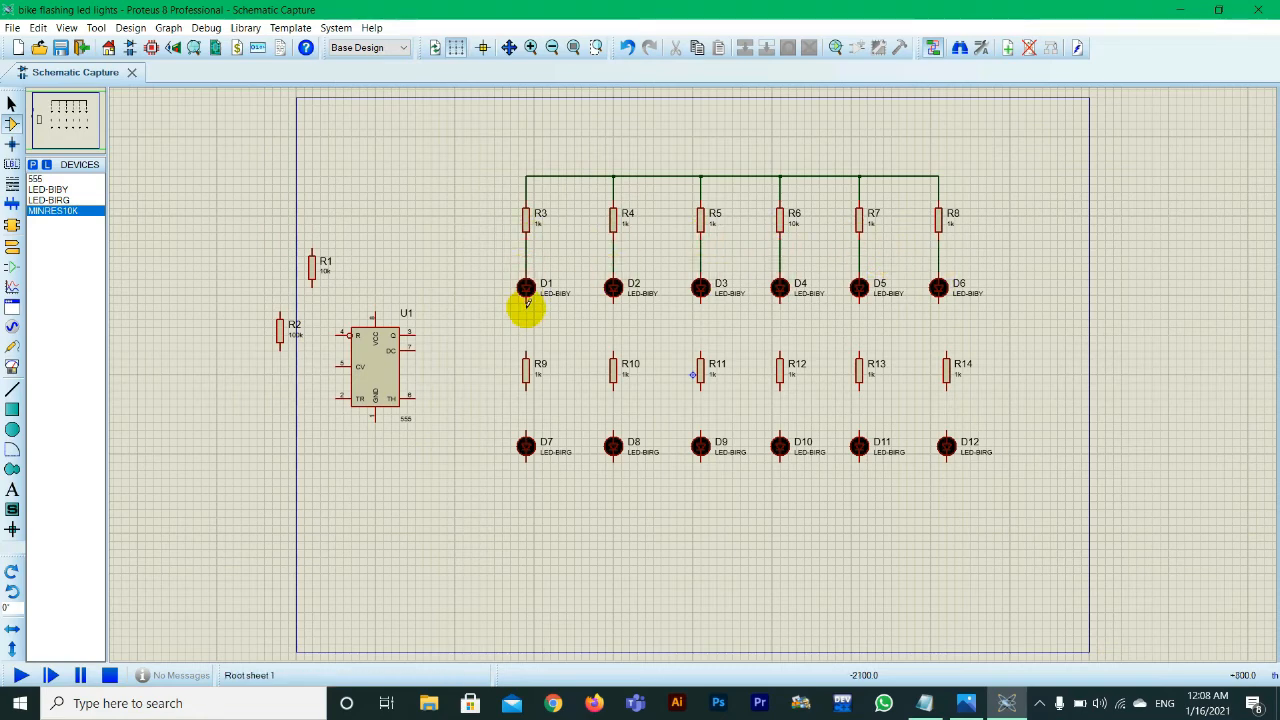
# Step: Wire the lower pins of LEDs D1 to D6 to the upper ends of resistors R9 to R14
pyautogui.click(526, 302)
pyautogui.click(526, 352)
pyautogui.click(613, 302)
pyautogui.click(613, 352)
pyautogui.click(701, 302)
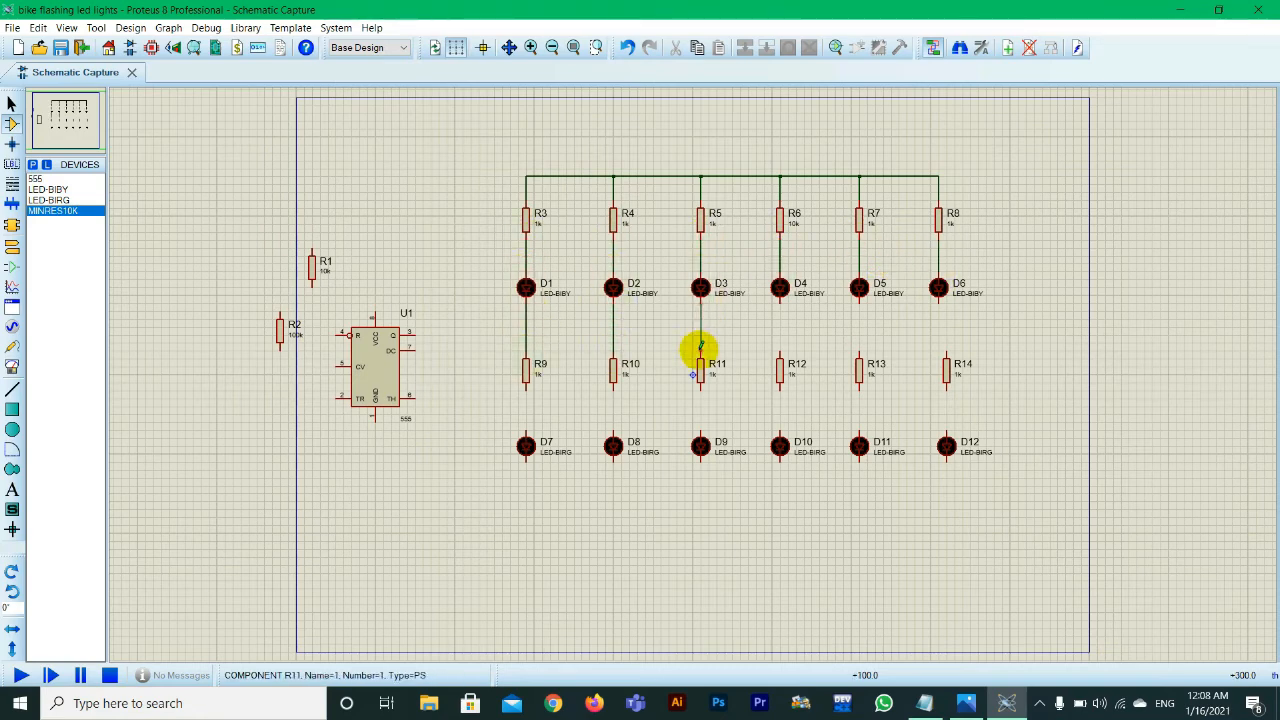
pyautogui.click(701, 352)
pyautogui.click(780, 302)
pyautogui.click(780, 352)
pyautogui.click(859, 302)
pyautogui.click(859, 352)
pyautogui.click(938, 302)
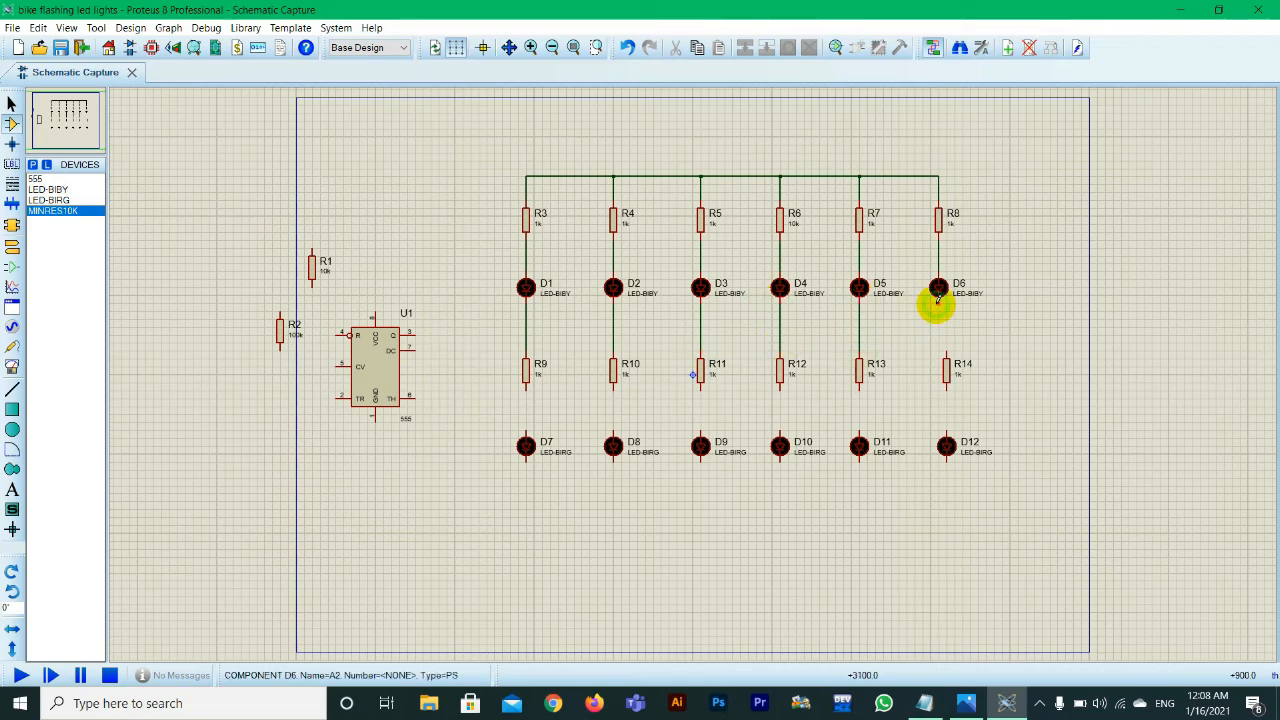
pyautogui.click(940, 352)
# Step: Align R14 and D12 under D6 and wire the lower ends of R9 to R14 to LEDs D7 to D12
pyautogui.click(938, 432)
pyautogui.click(938, 388)
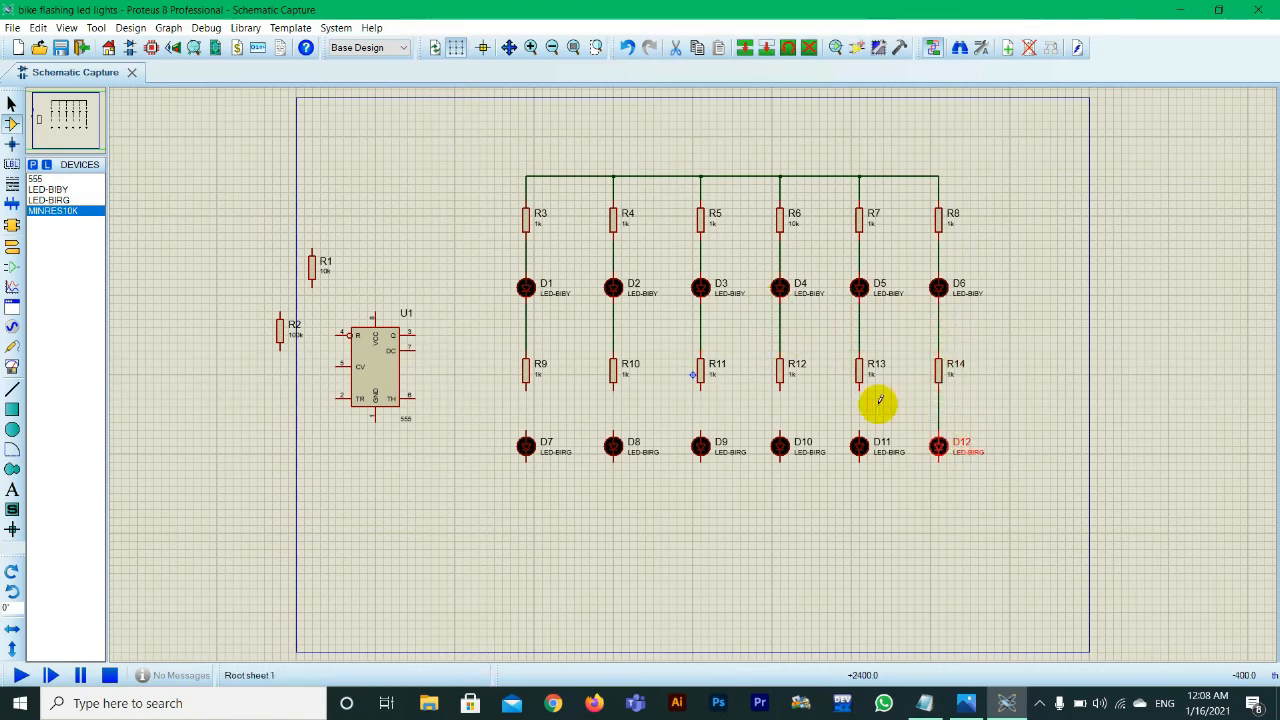
pyautogui.click(859, 432)
pyautogui.click(780, 388)
pyautogui.click(780, 432)
pyautogui.click(701, 388)
pyautogui.click(701, 432)
pyautogui.click(613, 388)
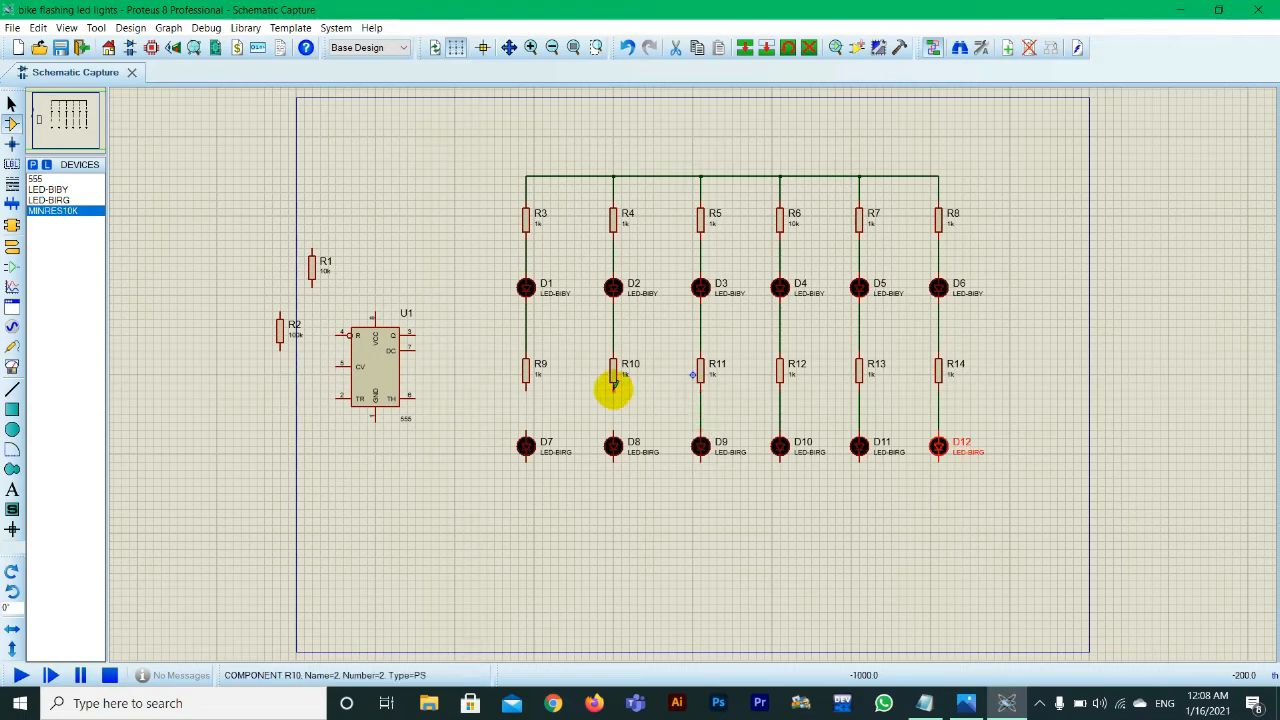
pyautogui.click(613, 432)
pyautogui.click(526, 388)
pyautogui.click(526, 432)
# Step: Wire the lower pins of LEDs D7 to D12 together with a common horizontal rail below them
pyautogui.click(938, 470)
pyautogui.click(938, 462)
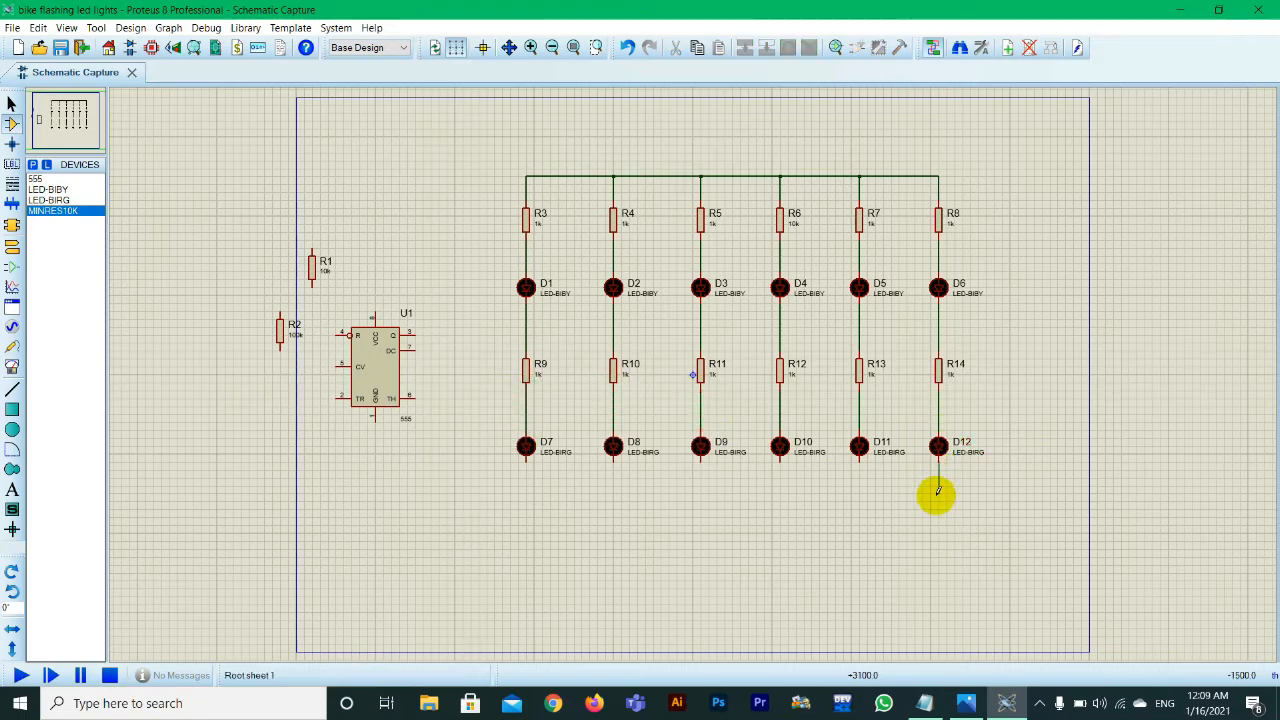
pyautogui.click(938, 493)
pyautogui.click(526, 466)
pyautogui.click(613, 462)
pyautogui.click(613, 492)
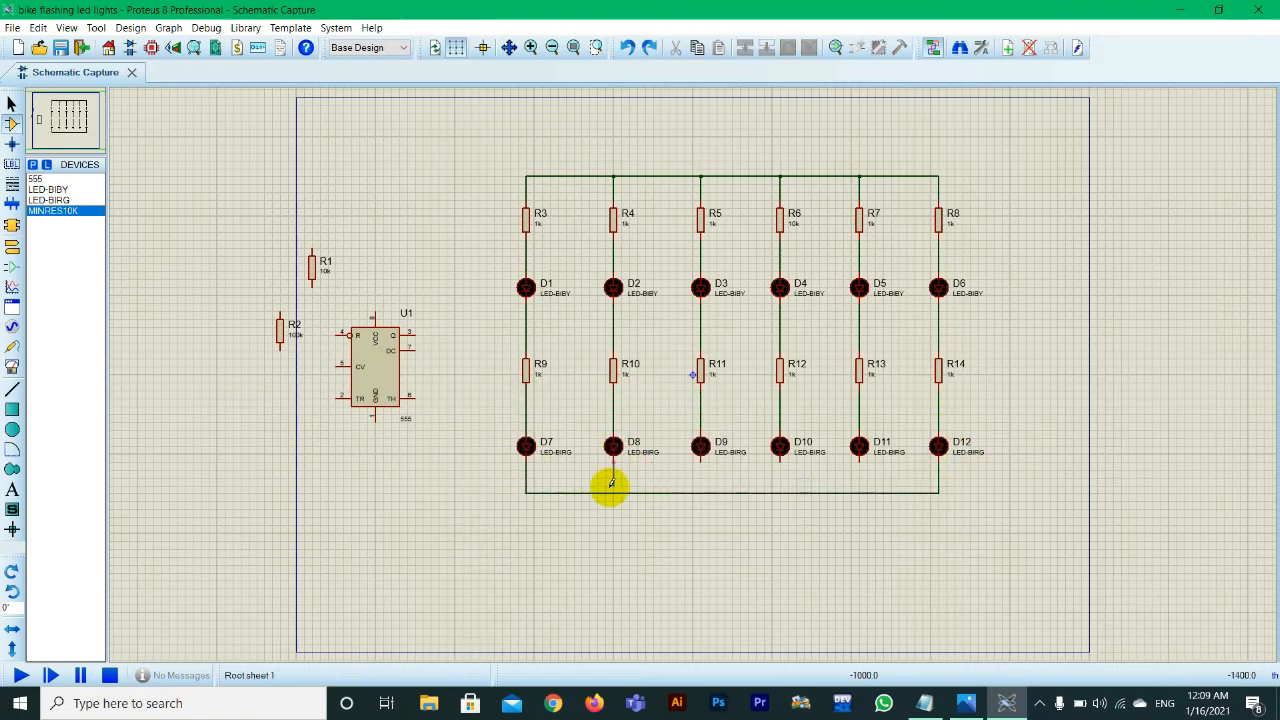
pyautogui.click(701, 464)
pyautogui.click(701, 492)
pyautogui.click(780, 462)
pyautogui.click(780, 492)
pyautogui.click(859, 462)
pyautogui.click(859, 492)
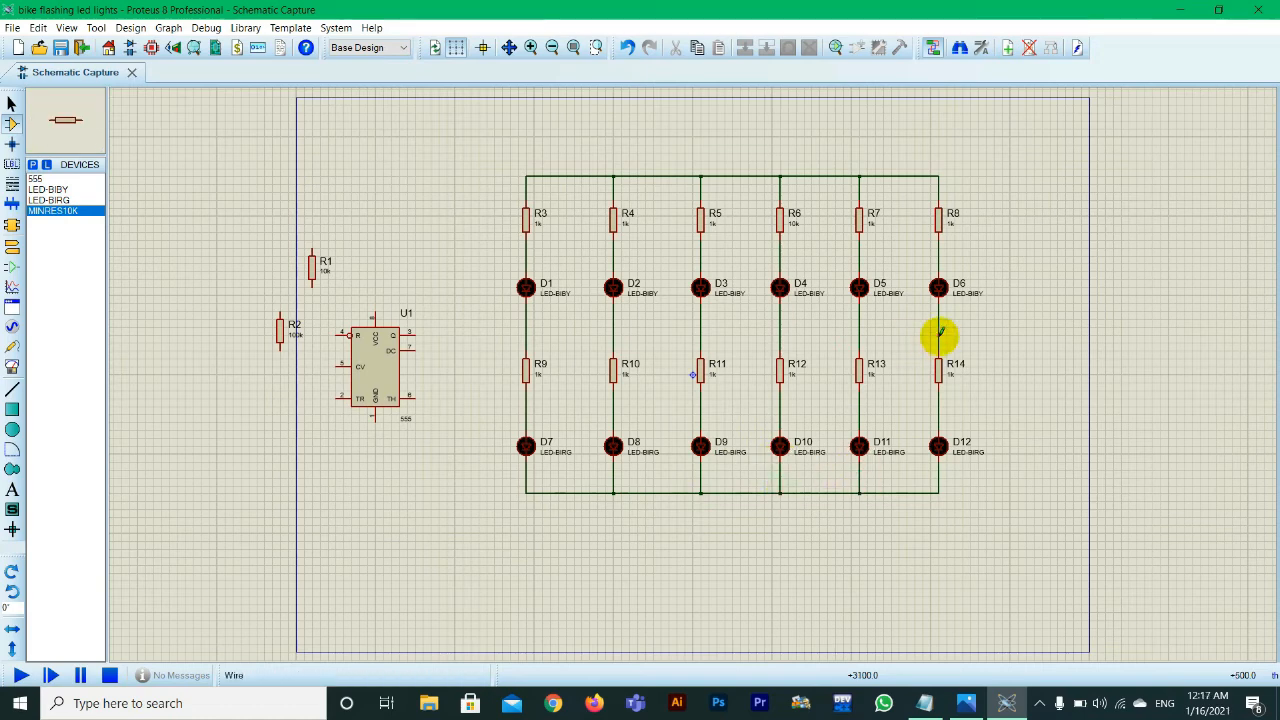
# Step: Wire across all six columns between D1–D6 and R9–R14 and connect this rail to the 555's Q output, pin 3
pyautogui.click(938, 335)
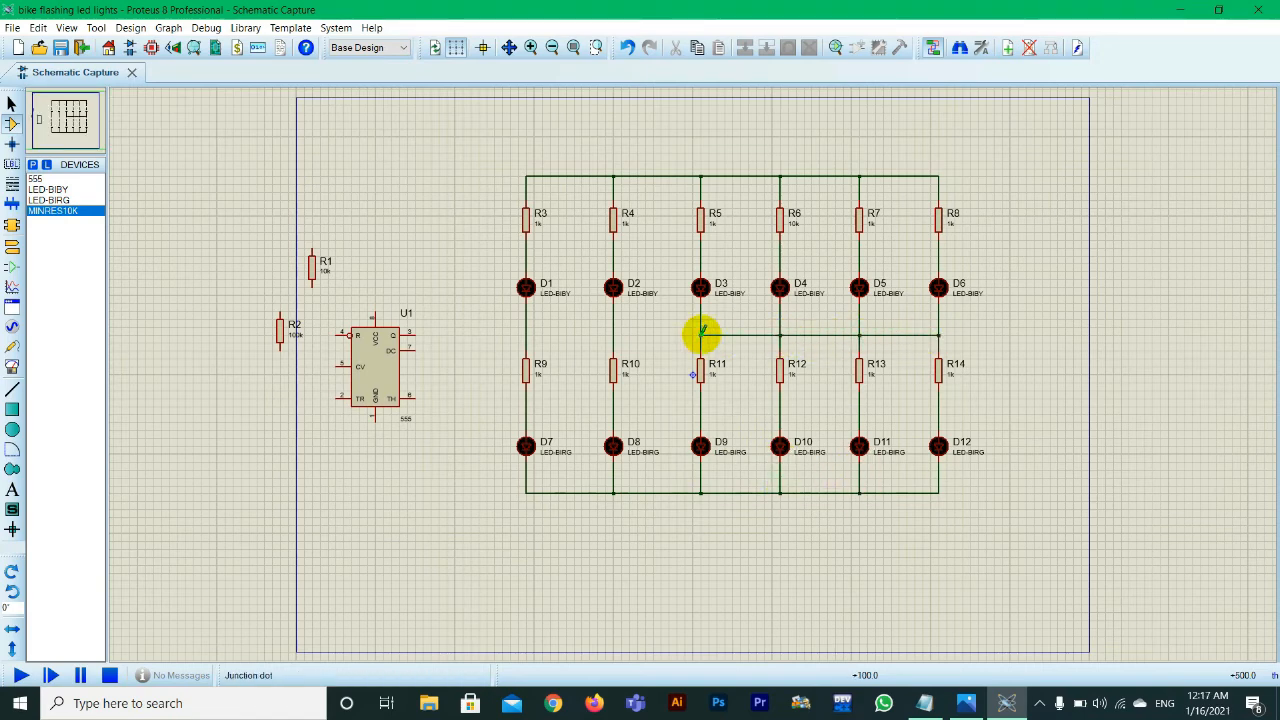
pyautogui.click(526, 335)
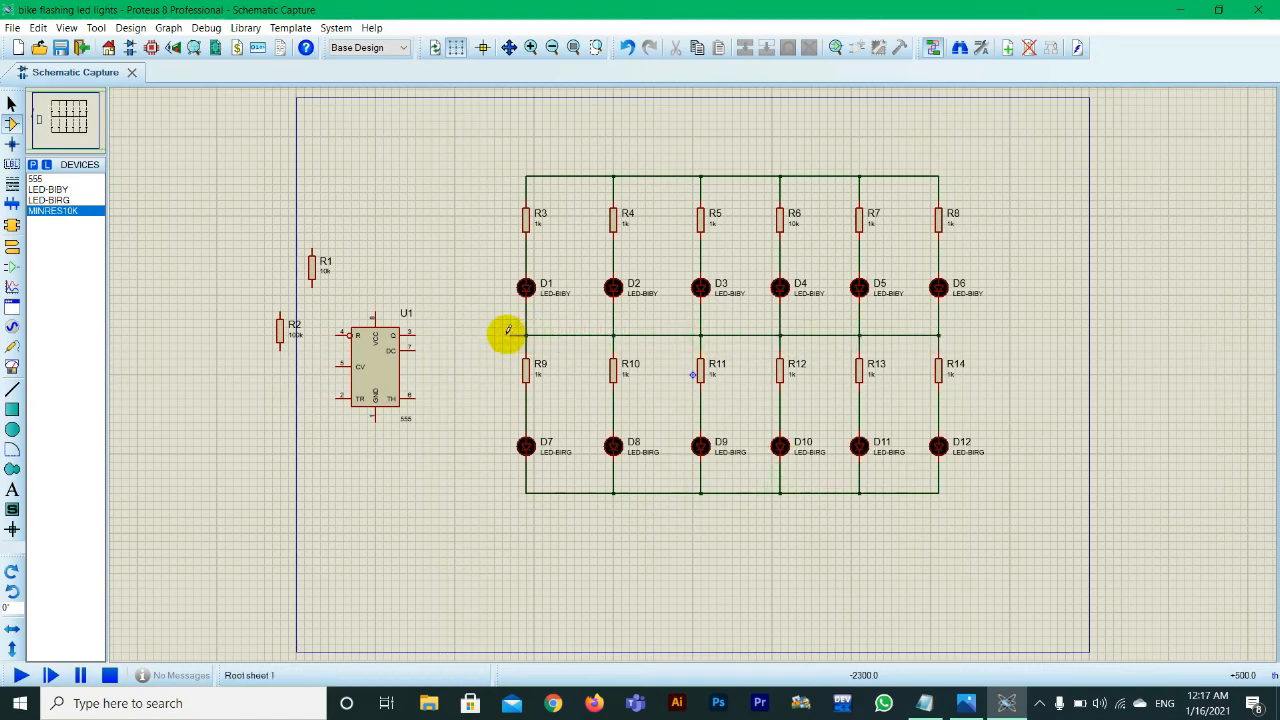
pyautogui.click(413, 333)
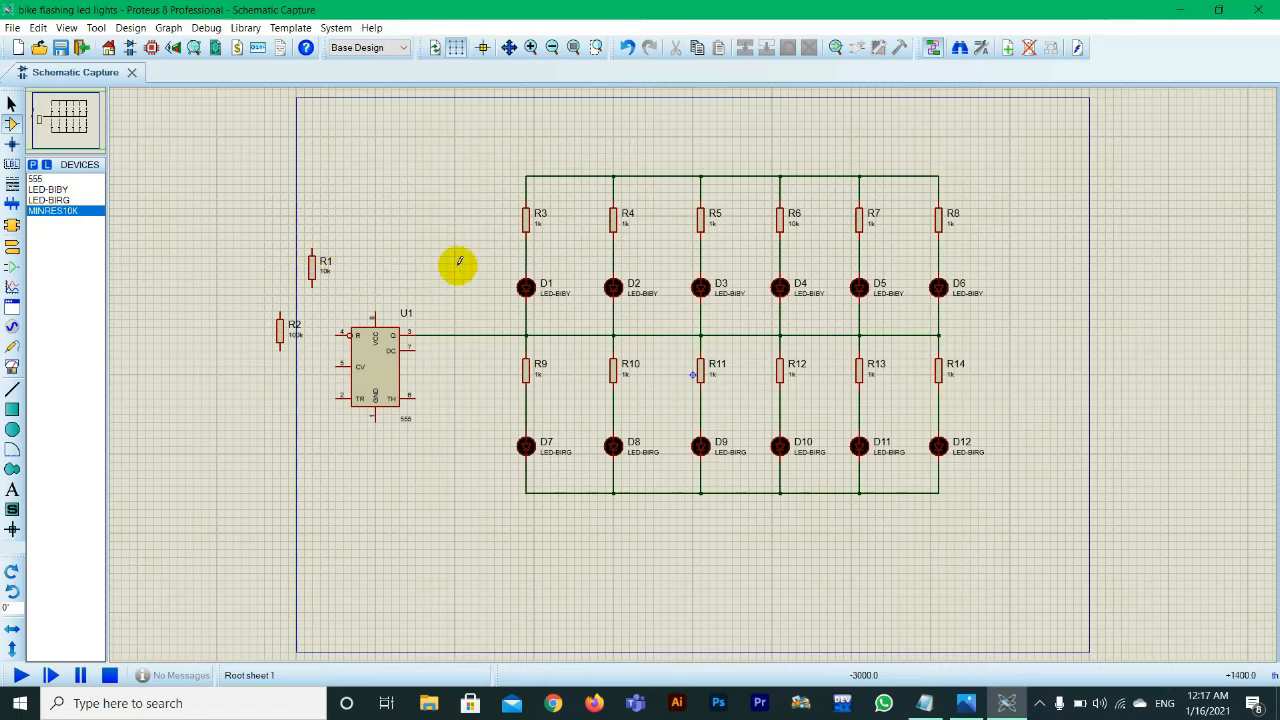
# Step: Extend the rail above R3 to R8 over the 555 timer and connect it to the upper end of R1
pyautogui.click(527, 175)
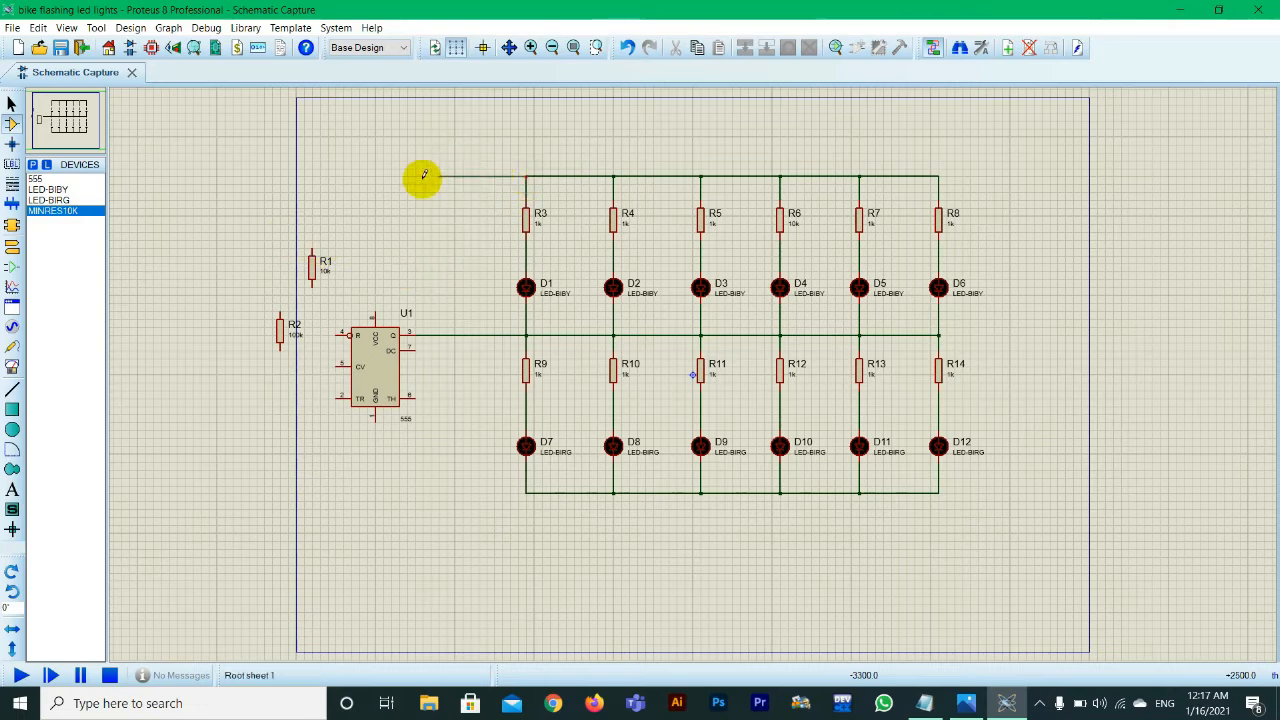
pyautogui.click(312, 181)
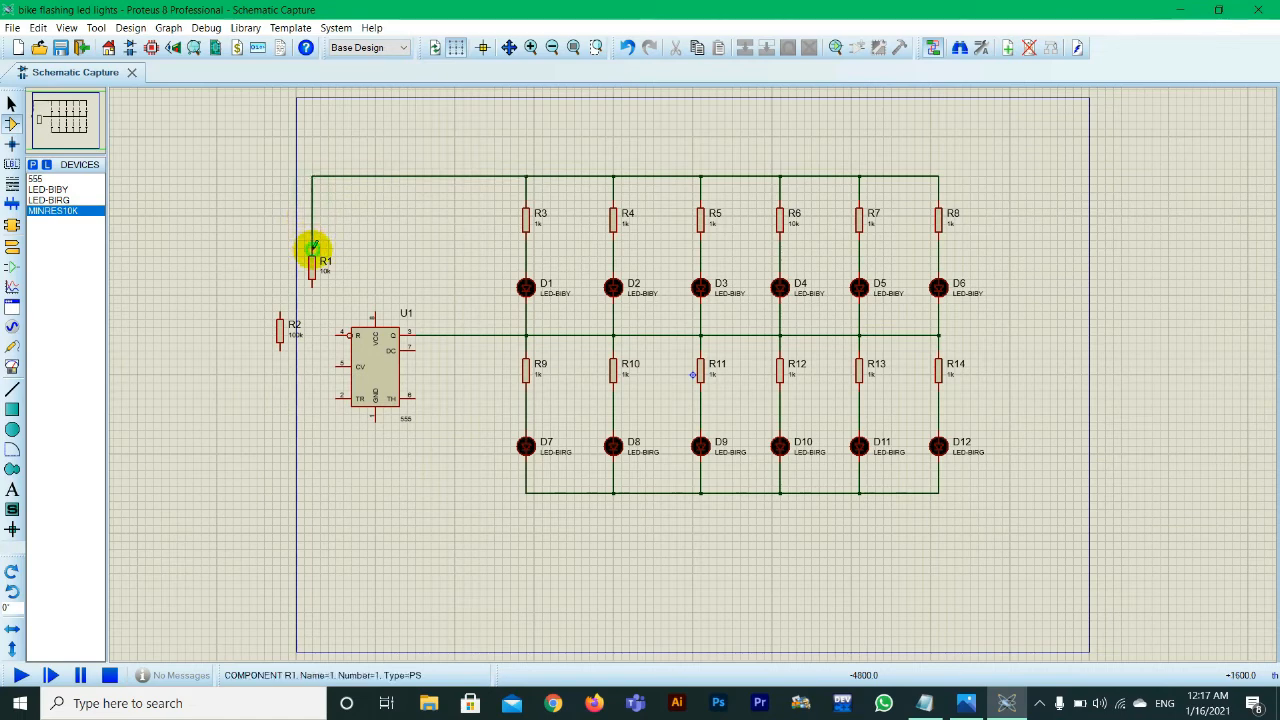
pyautogui.click(313, 244)
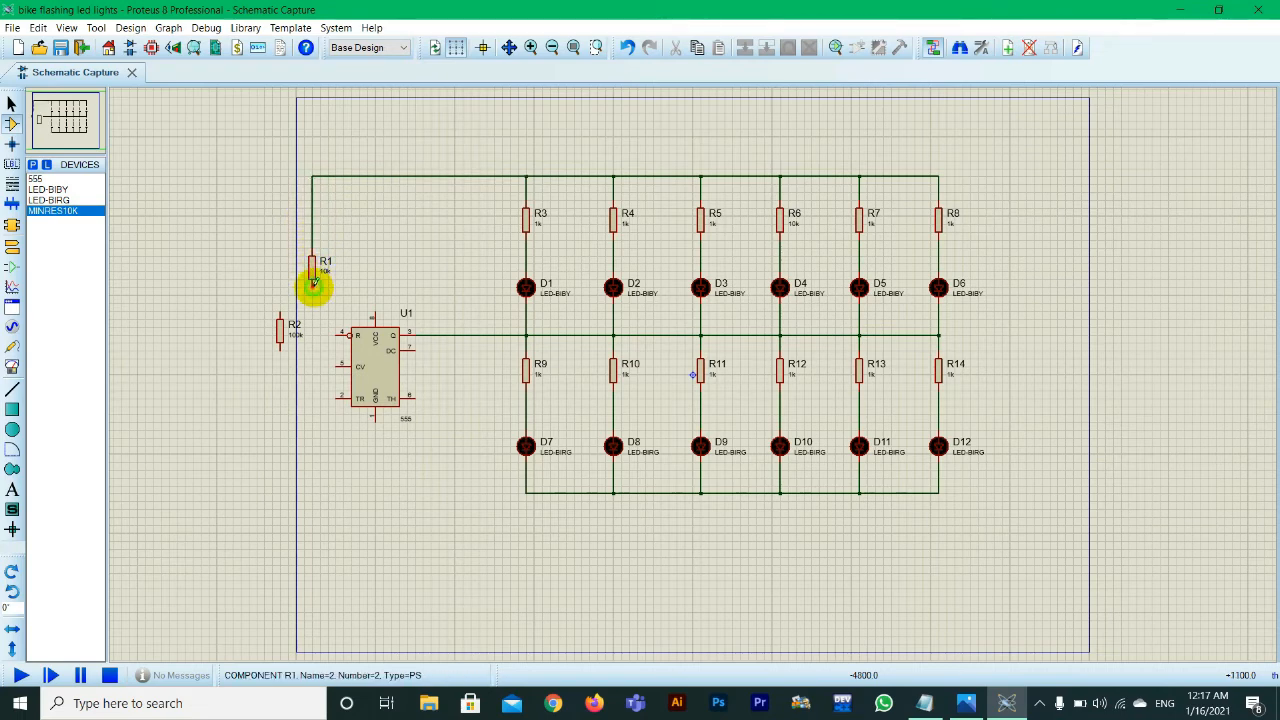
# Step: Wire R1's lower end to R2's upper end, then reposition R2 directly below R1 and the 555 timer farther right
pyautogui.click(313, 284)
pyautogui.click(281, 314)
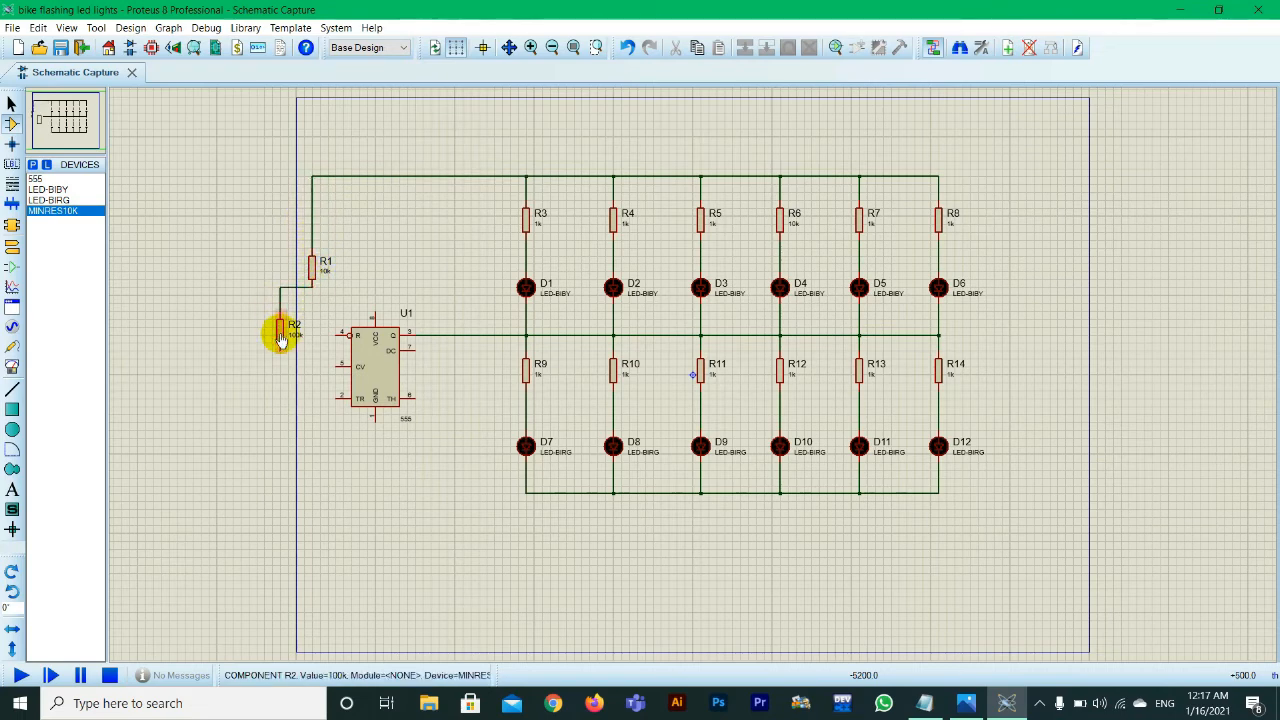
pyautogui.moveTo(281, 335); pyautogui.dragTo(403, 372)
pyautogui.click(446, 449)
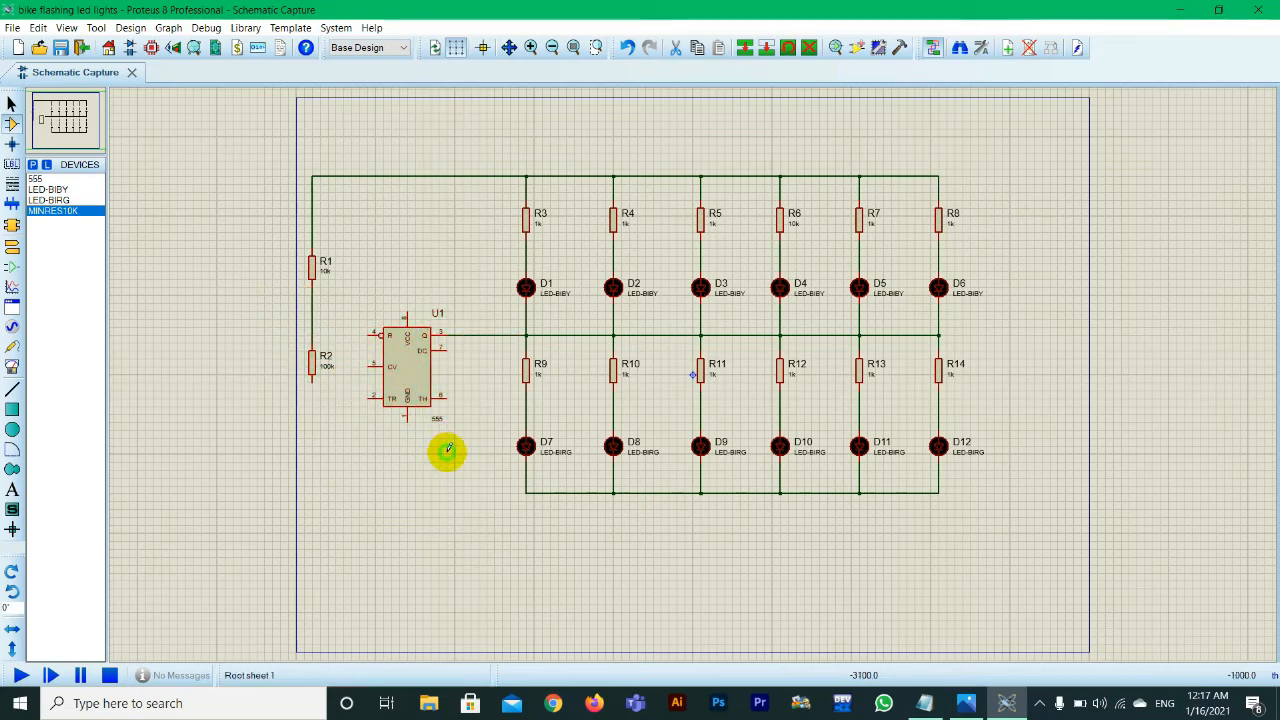
# Step: Switch to Notepad and review the capacitor and battery entries in the parts list
pyautogui.click(928, 704)
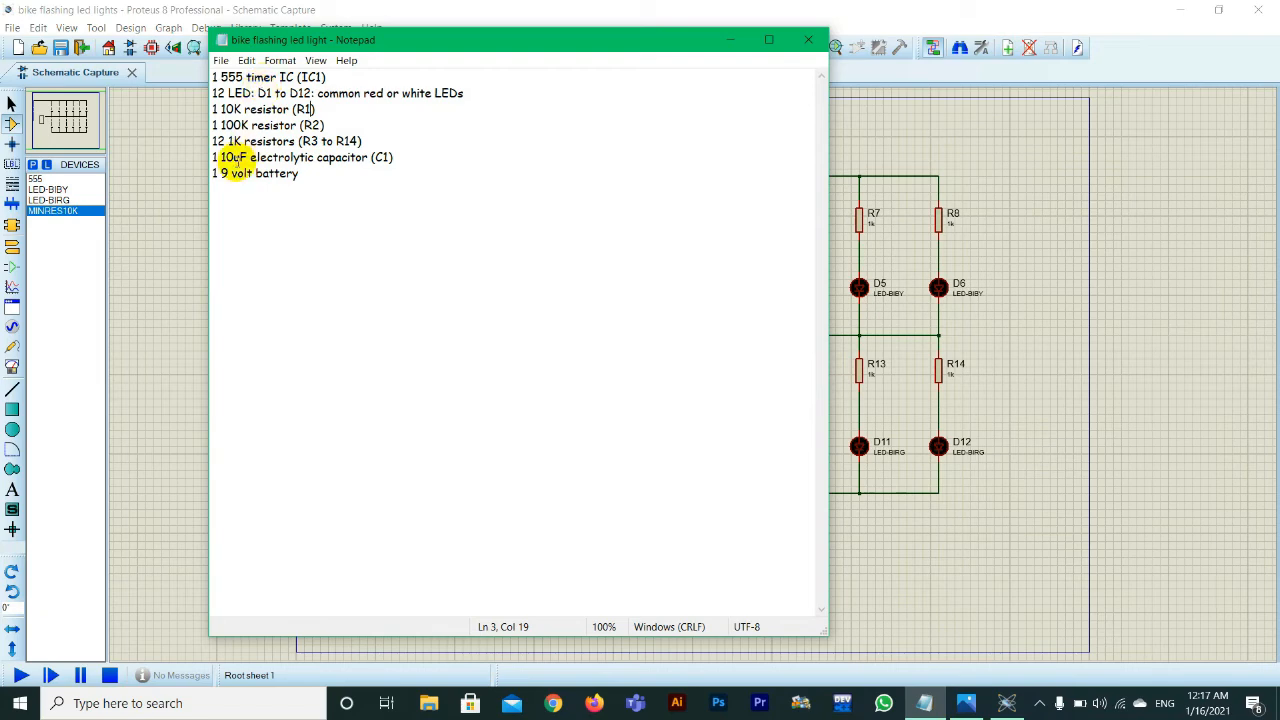
pyautogui.moveTo(212, 157); pyautogui.dragTo(311, 174)
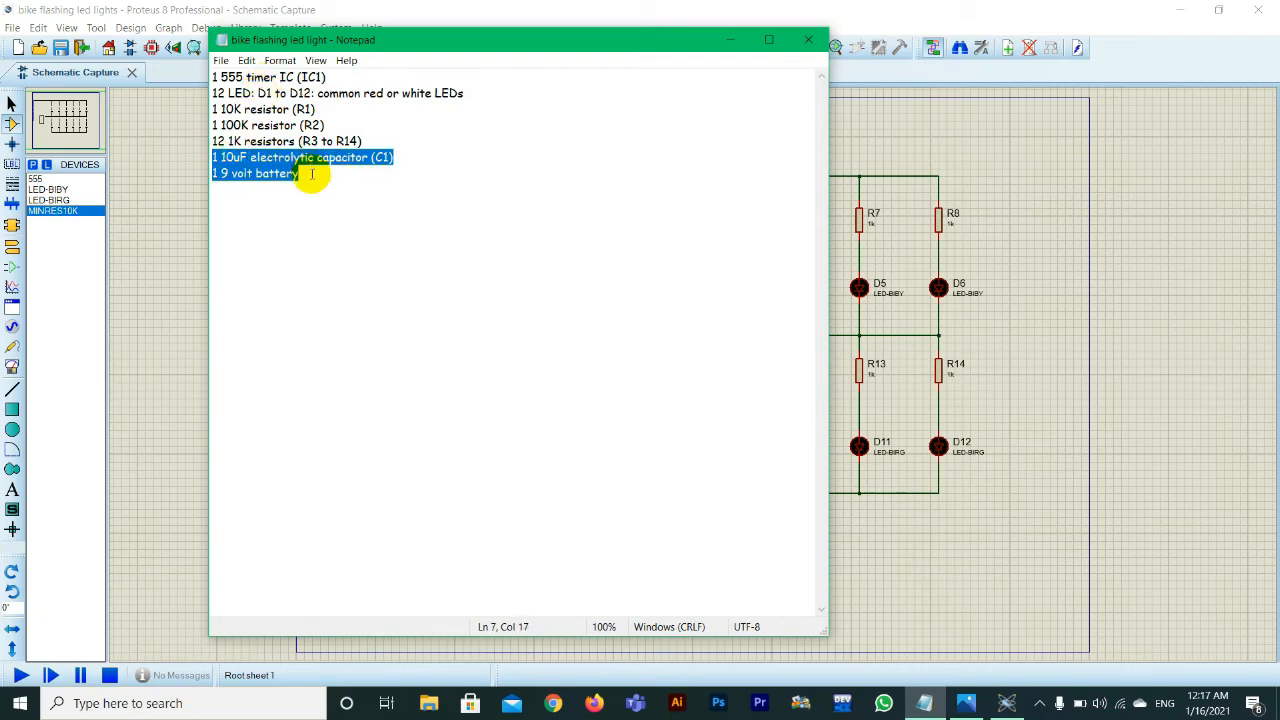
pyautogui.click(316, 180)
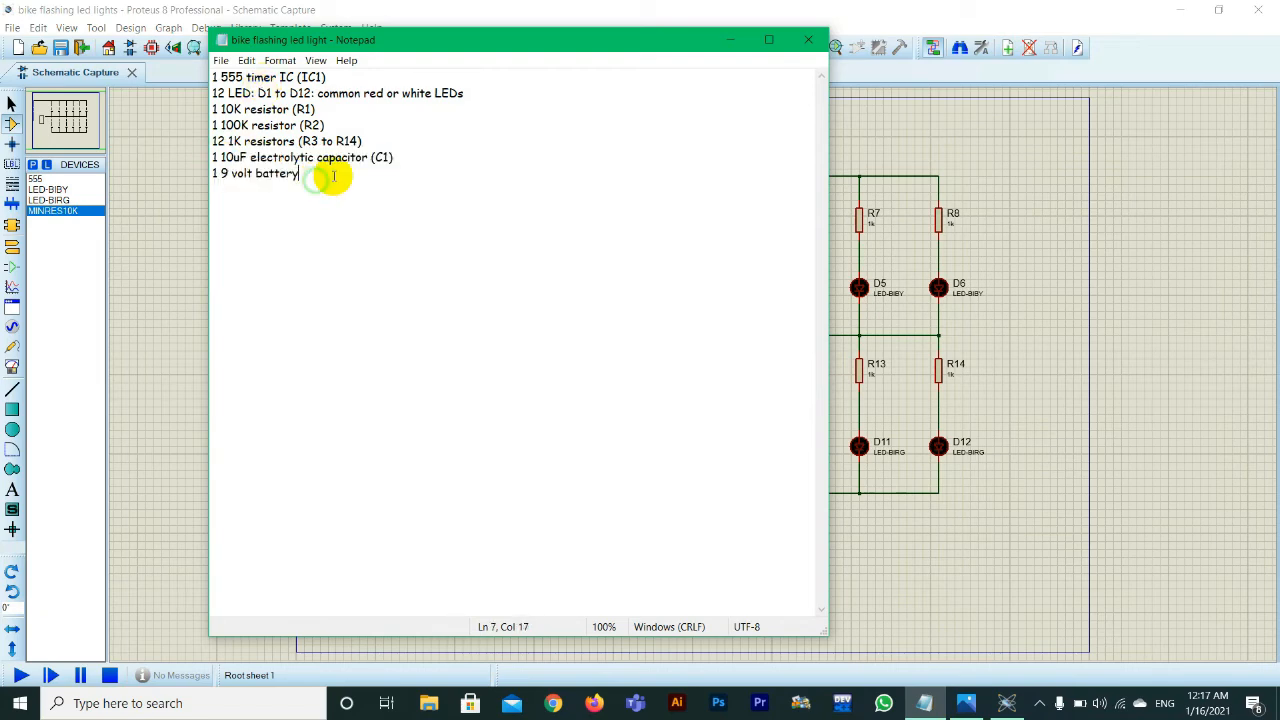
# Step: Switch back to Proteus, search the device library for a capacitor, pick C3225X7R1H105M and place it below R2
pyautogui.click(725, 41)
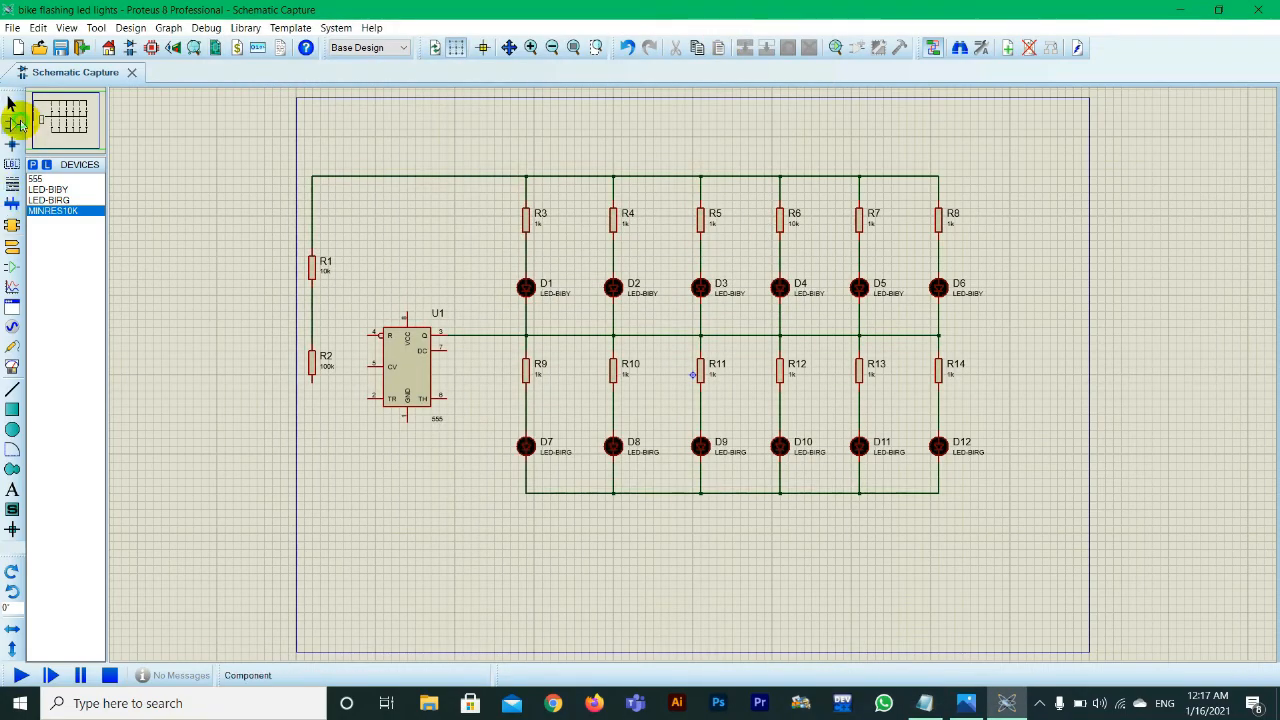
pyautogui.click(14, 123)
pyautogui.click(34, 164)
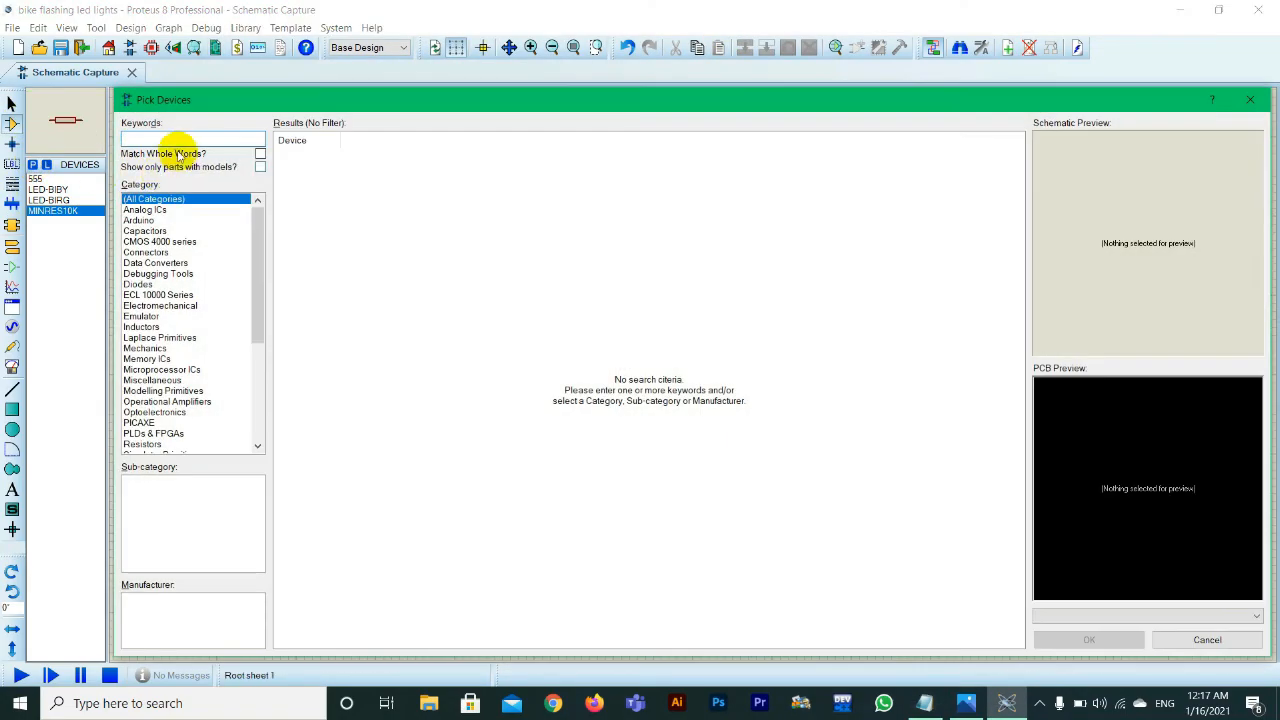
pyautogui.write('capacitor')
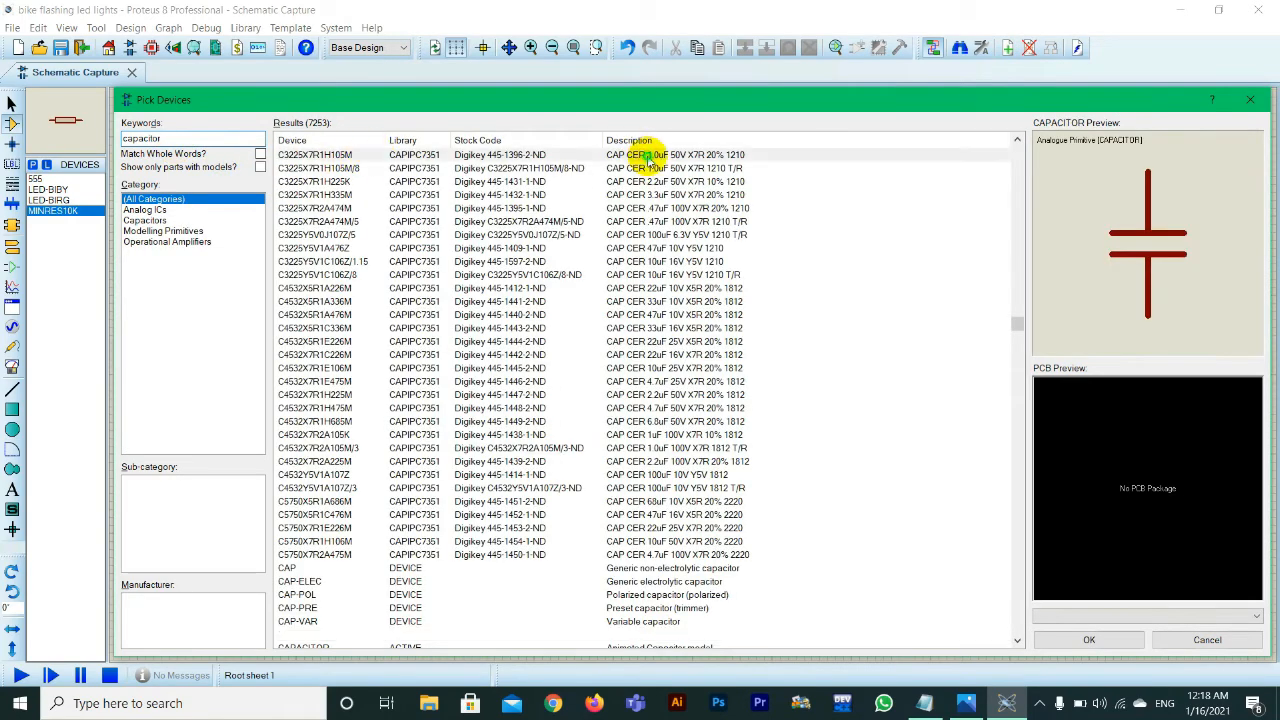
pyautogui.click(648, 158)
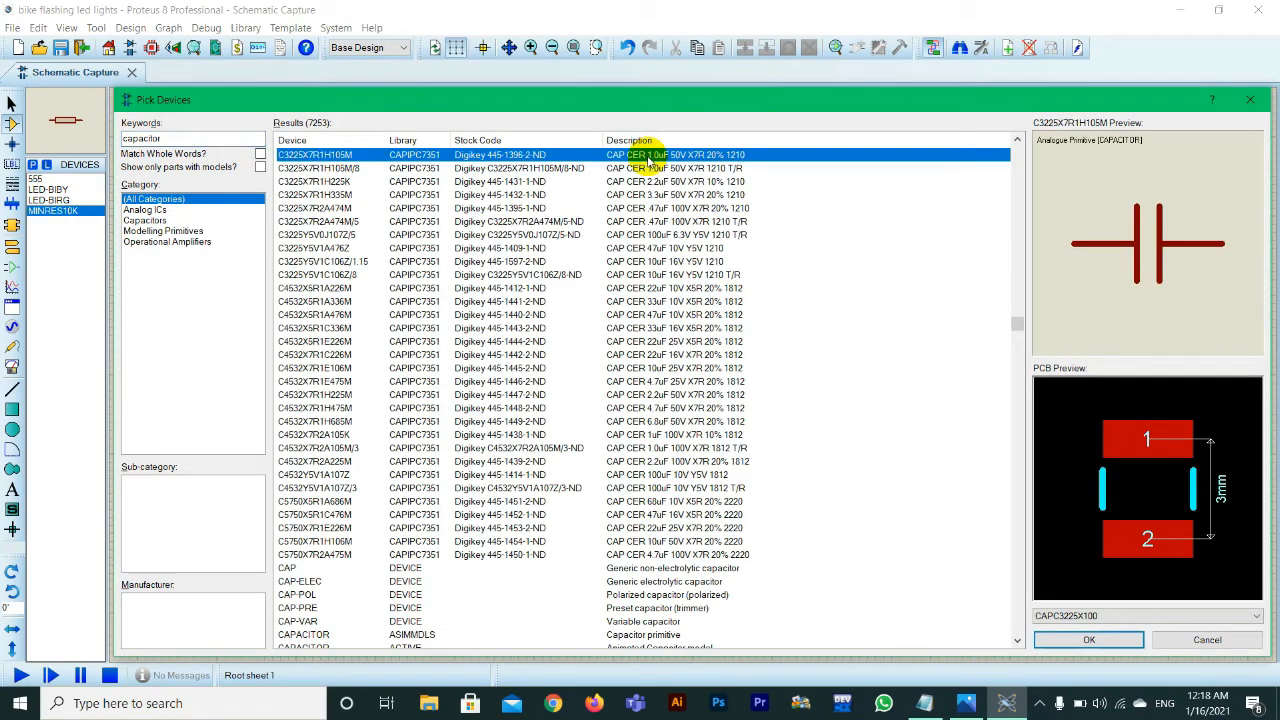
pyautogui.click(1080, 641)
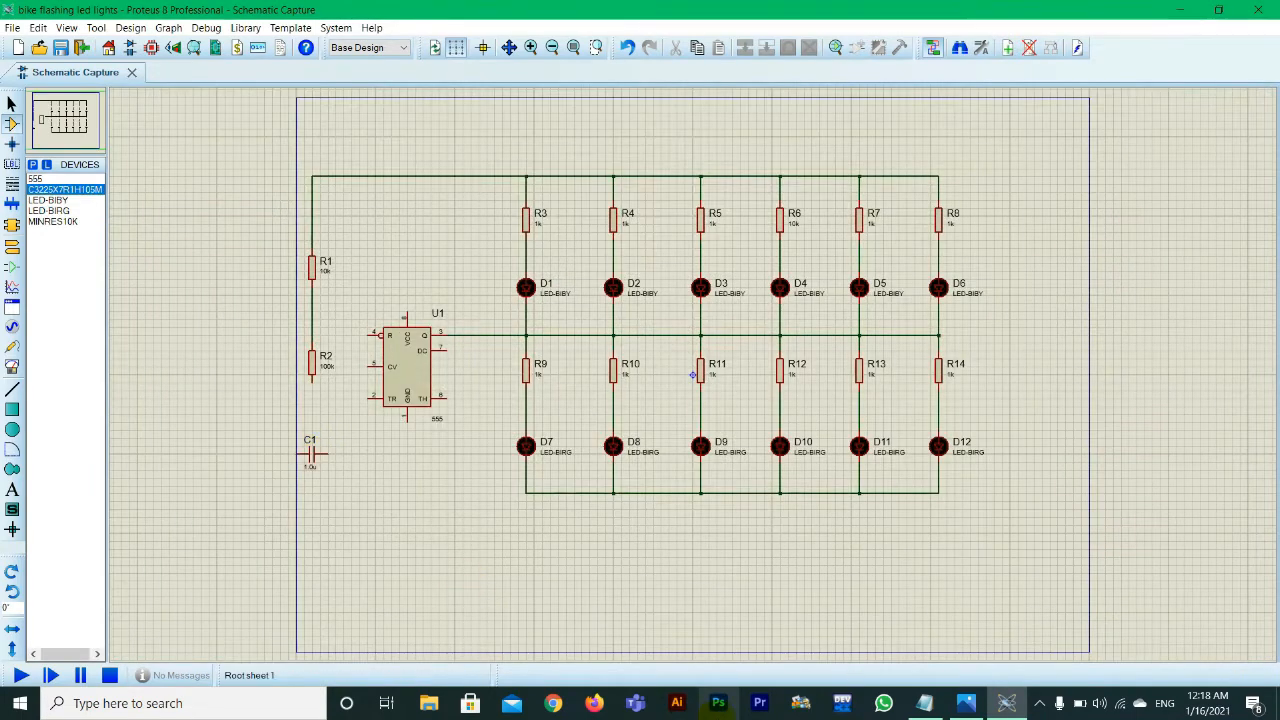
# Step: Check the capacitor entry in the Notepad parts list, then set C1's value to 10uF and rotate C1 upright
pyautogui.click(925, 705)
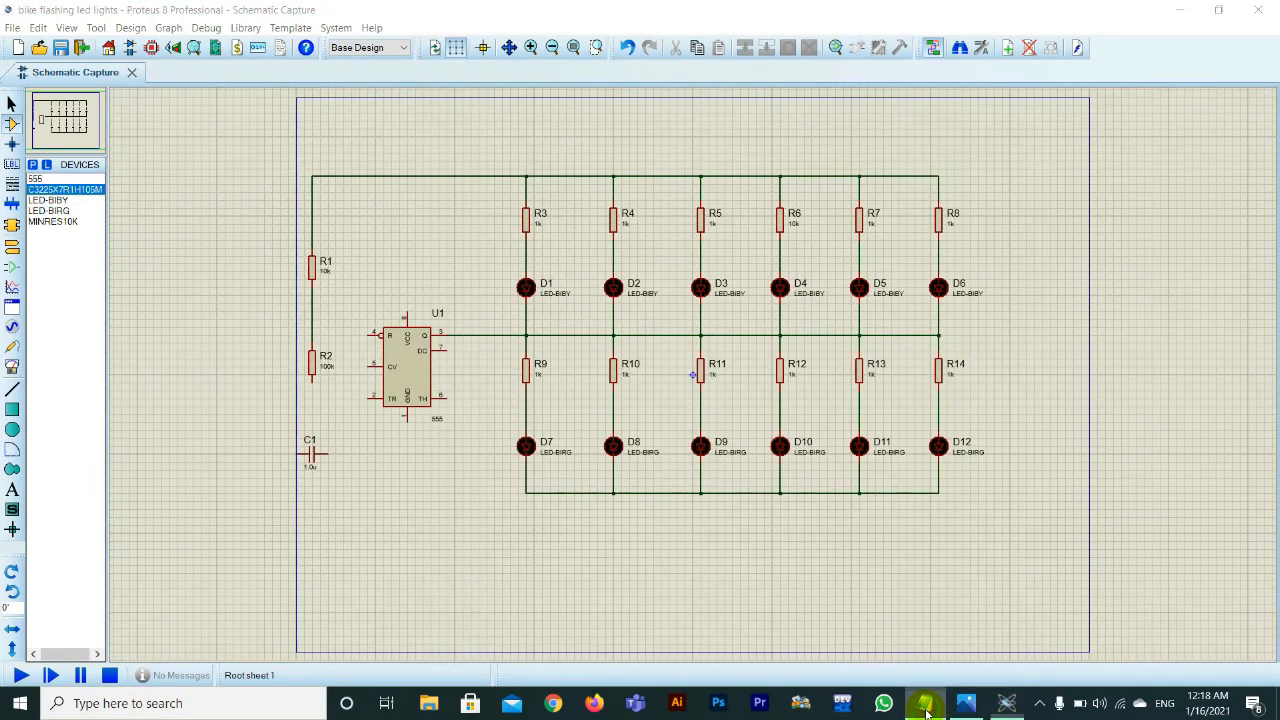
pyautogui.click(925, 705)
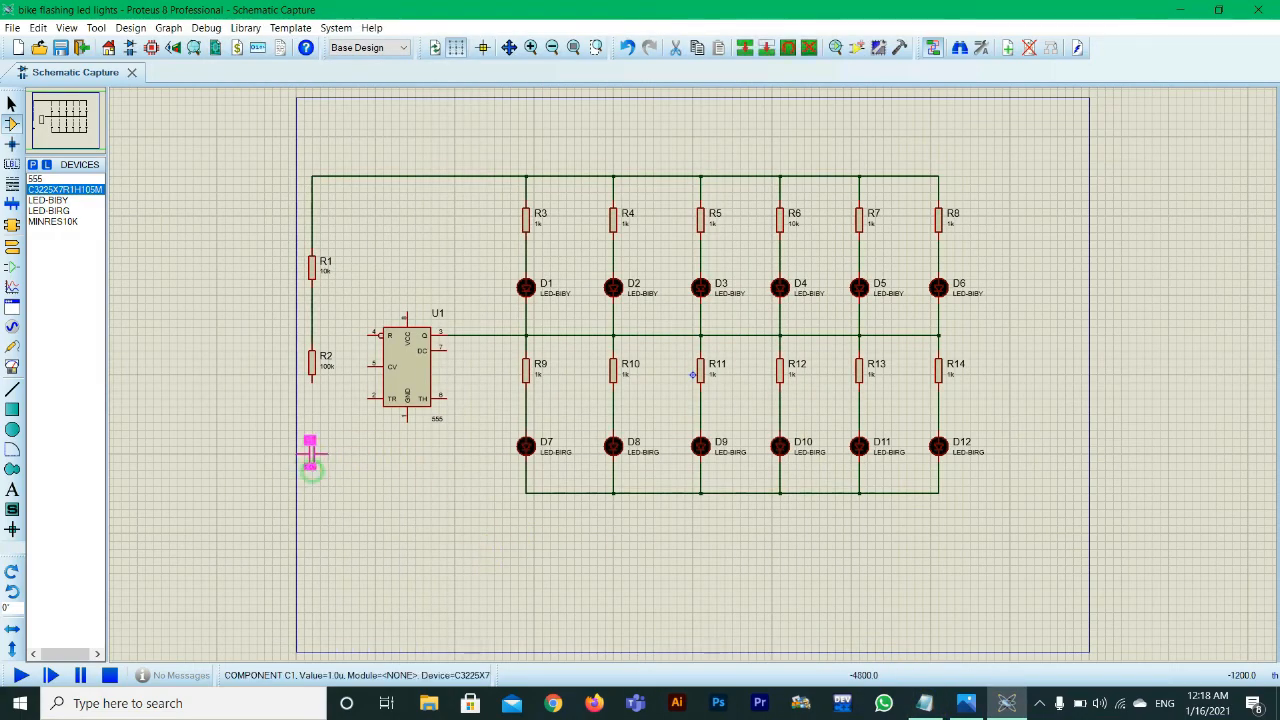
pyautogui.doubleClick(312, 470)
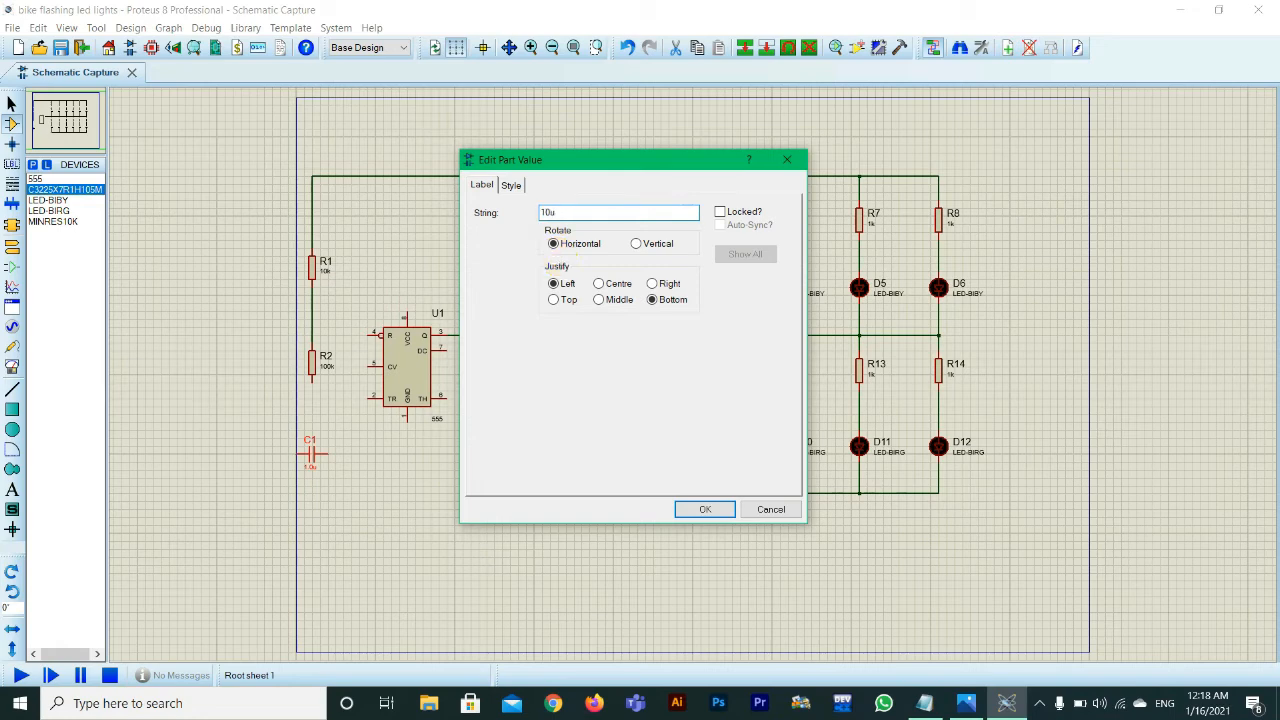
pyautogui.press('Return')
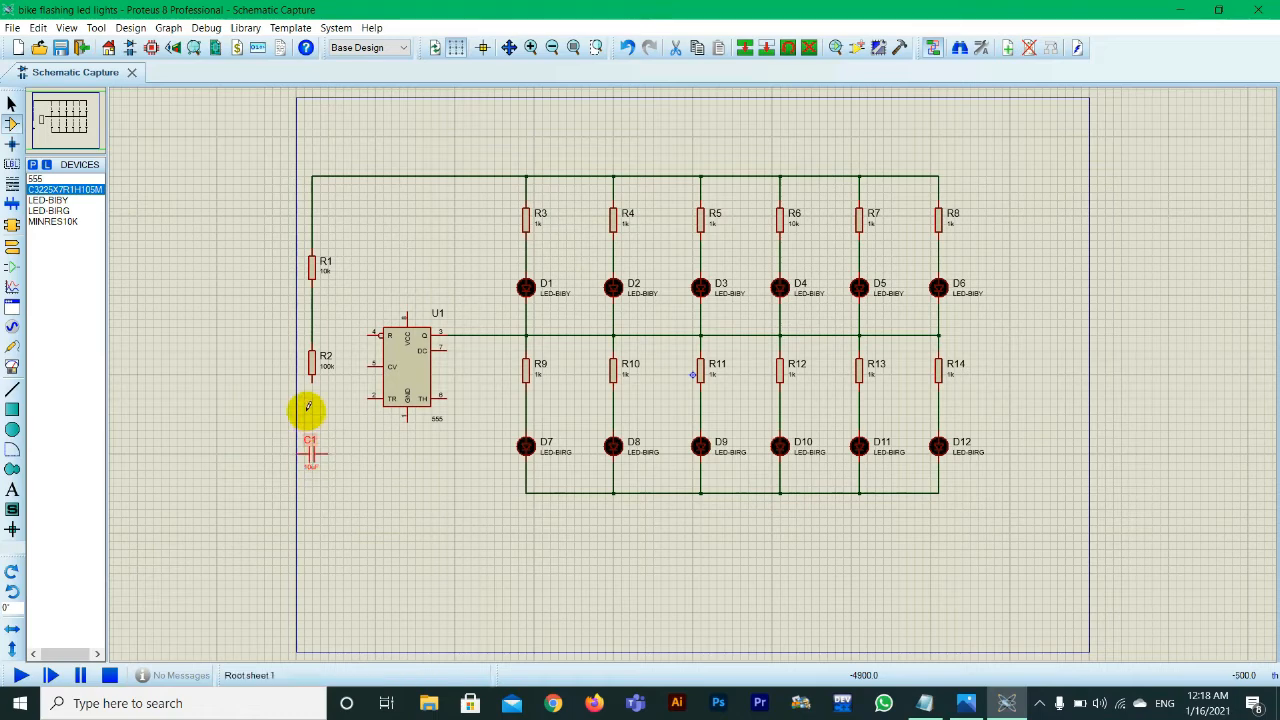
pyautogui.moveTo(329, 480); pyautogui.dragTo(280, 424)
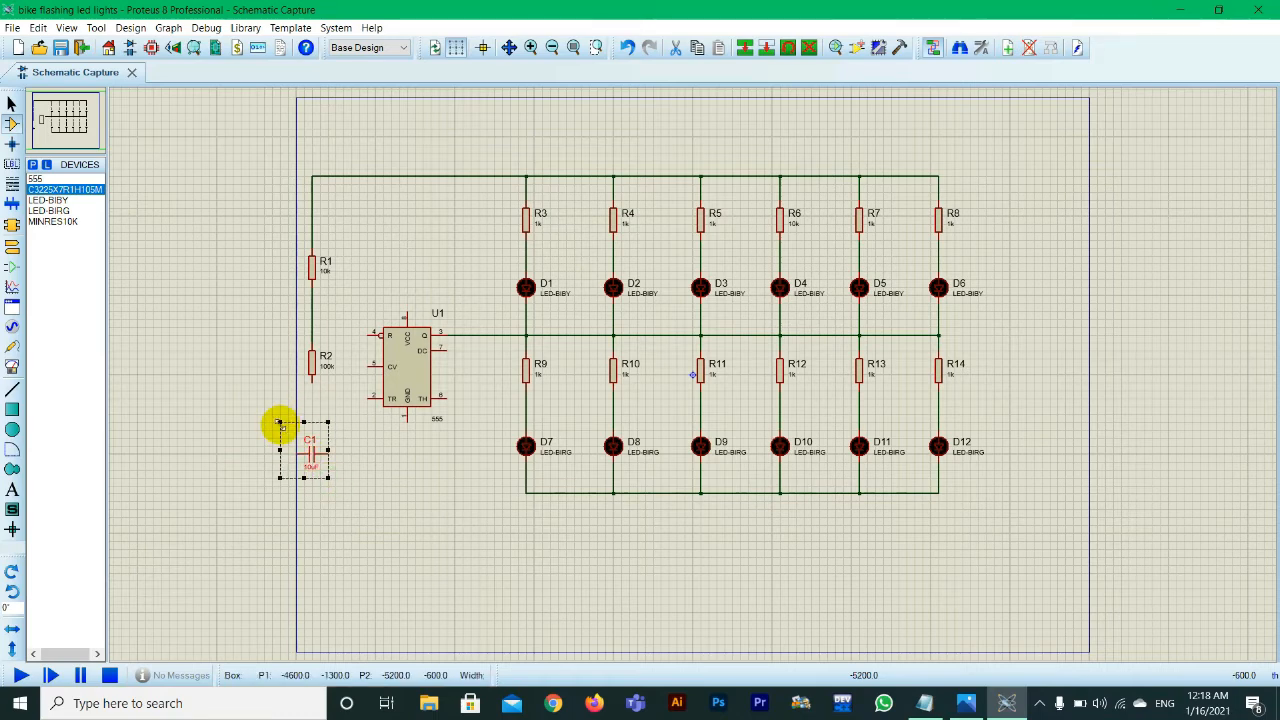
pyautogui.press('KP_Add')
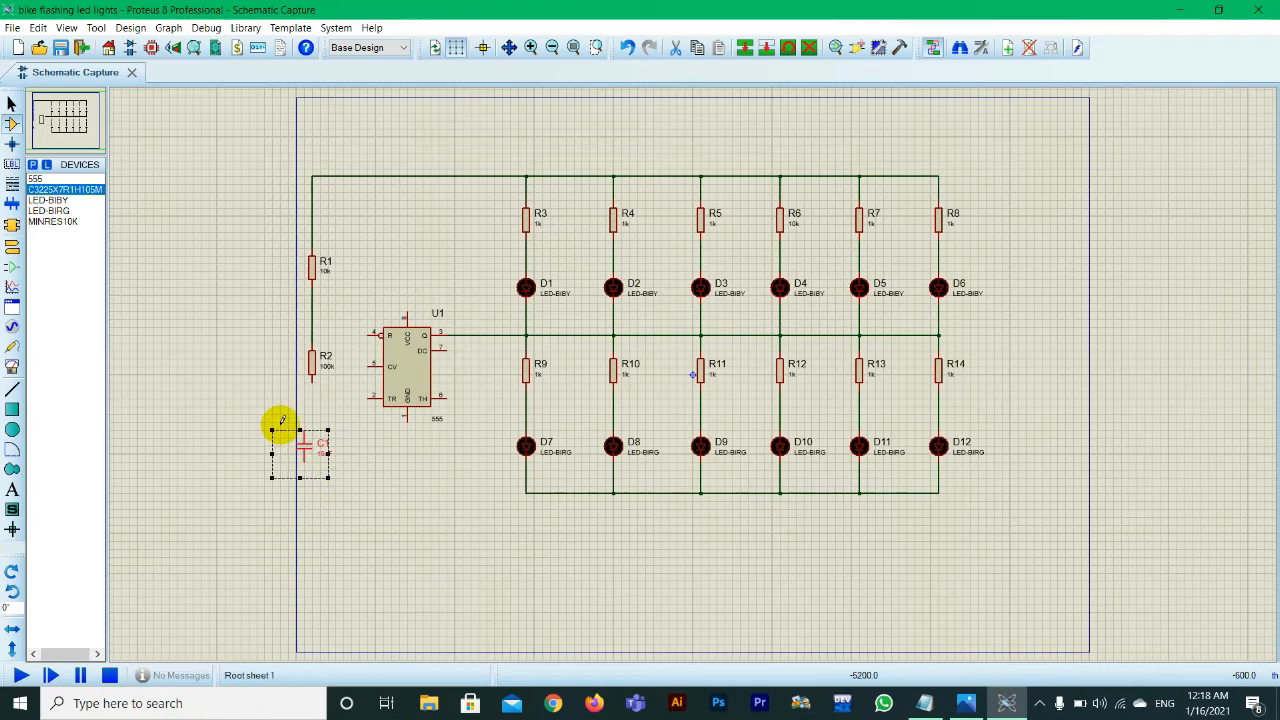
pyautogui.click(312, 382)
pyautogui.click(304, 430)
pyautogui.click(309, 456)
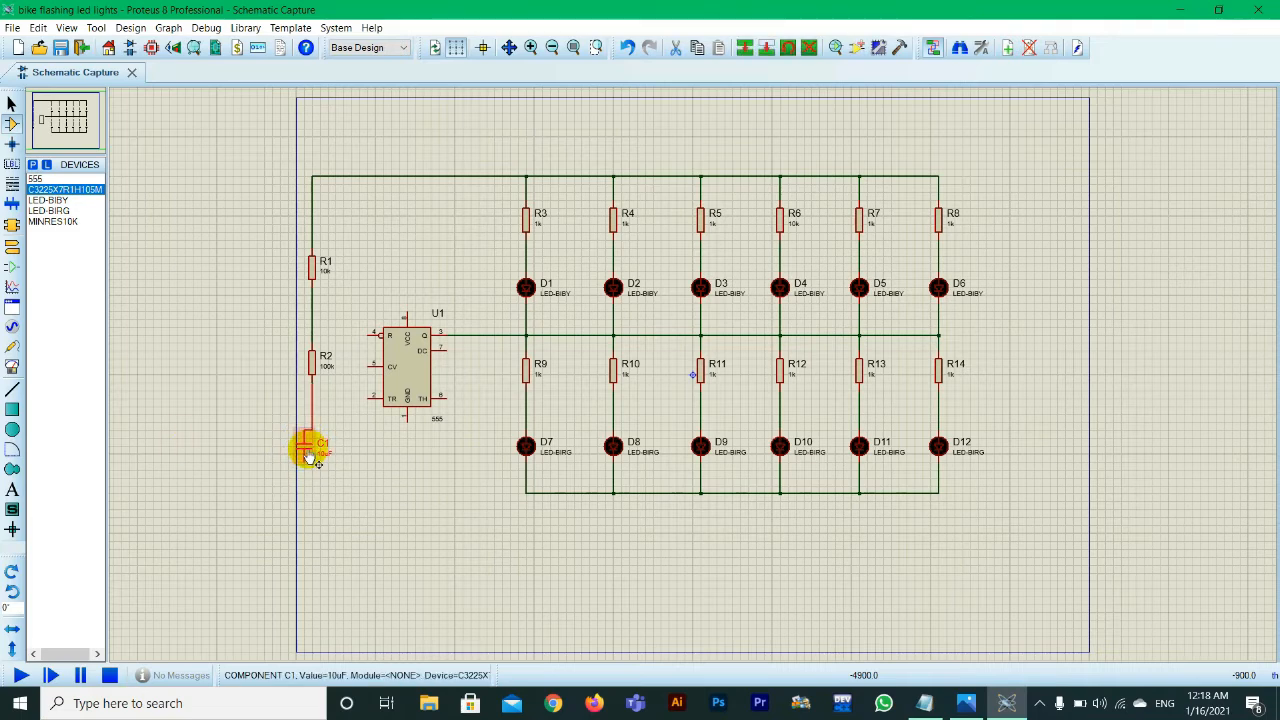
pyautogui.hotkey('ctrl', 'z')
# Step: Align C1 directly beneath R2 and wire it between R2's lower end and the rail under D7 to D12
pyautogui.click(311, 456)
pyautogui.moveTo(311, 456); pyautogui.dragTo(319, 456)
pyautogui.click(312, 382)
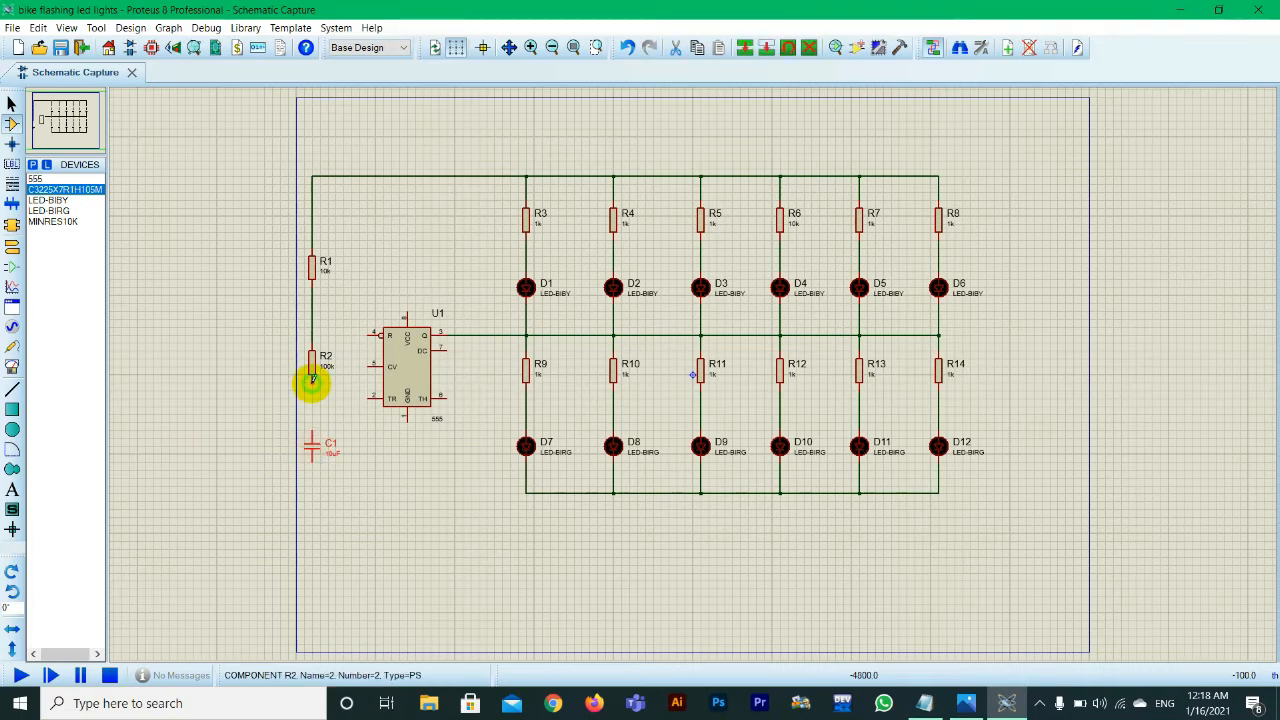
pyautogui.click(314, 429)
pyautogui.click(524, 491)
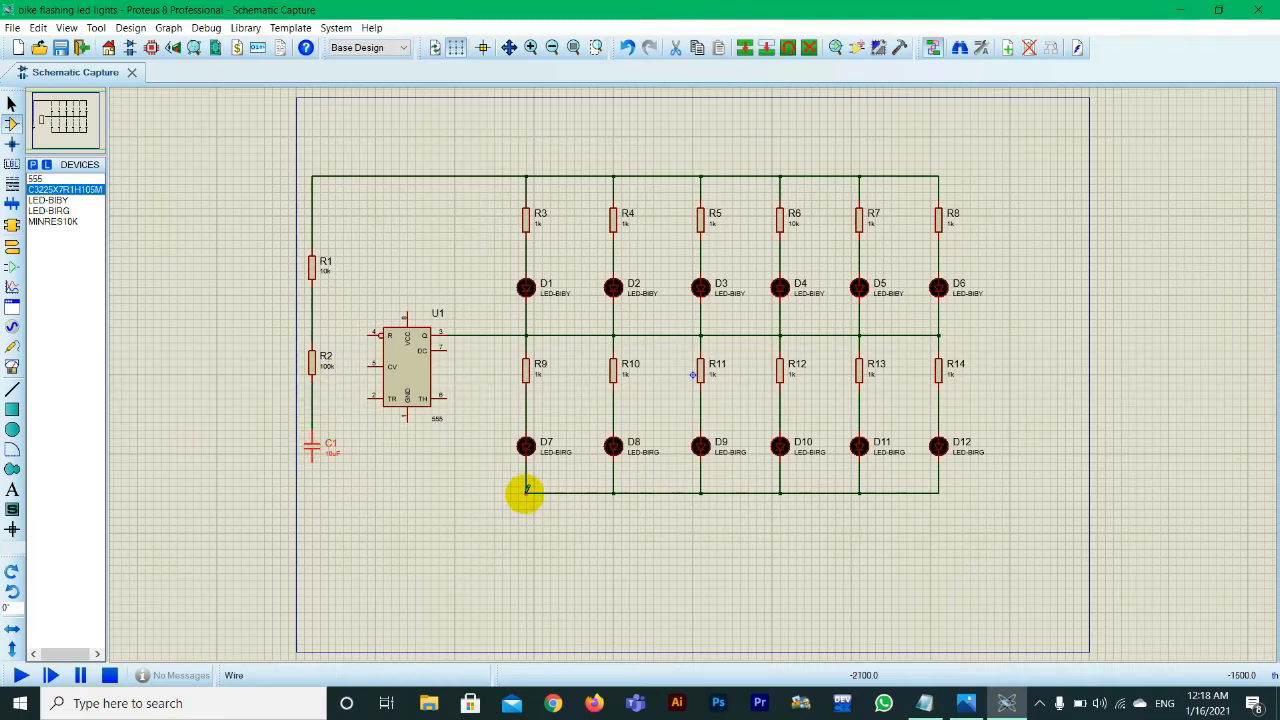
pyautogui.click(313, 458)
# Step: Place a ground terminal below the 555 timer and wire it to GND, pin 1
pyautogui.click(12, 246)
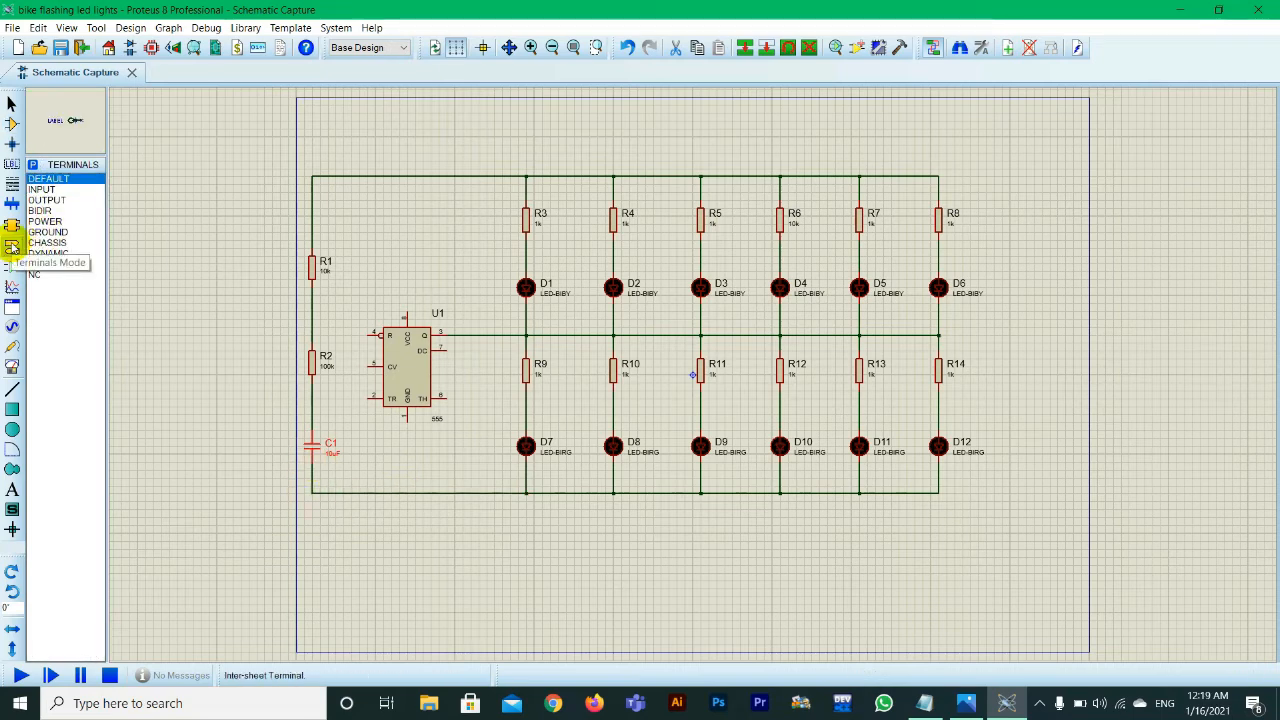
pyautogui.click(42, 232)
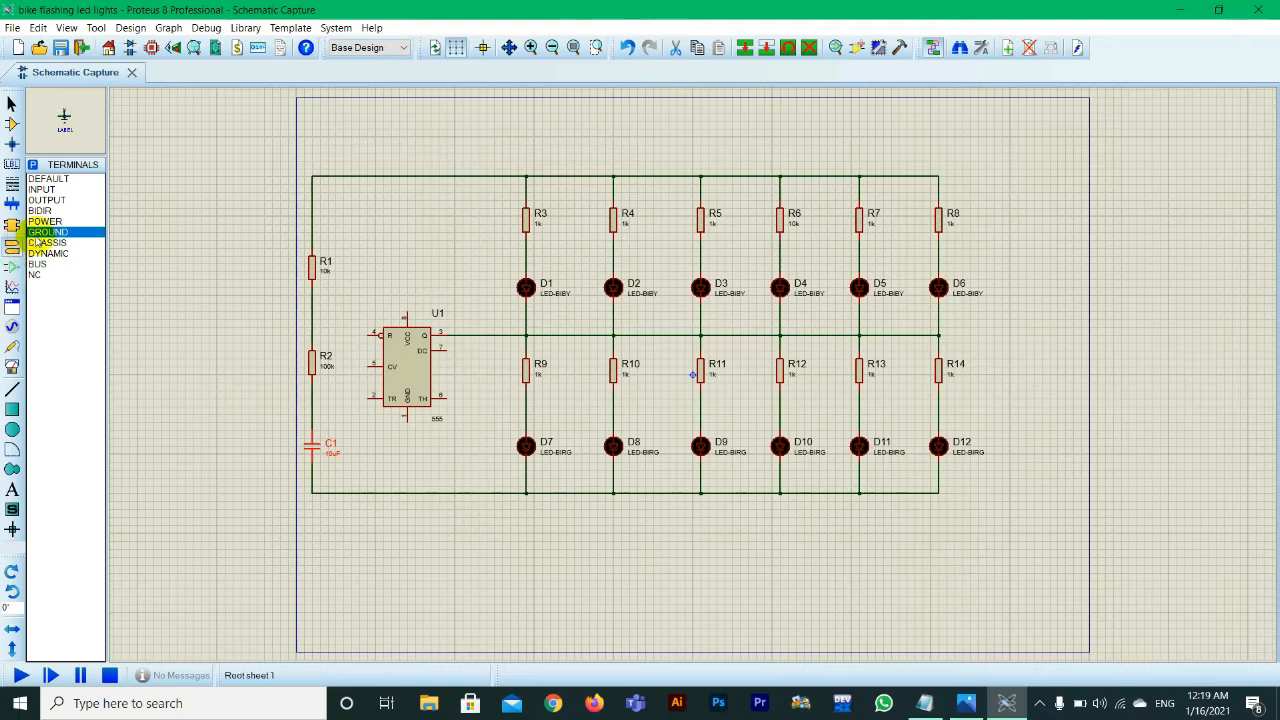
pyautogui.click(45, 253)
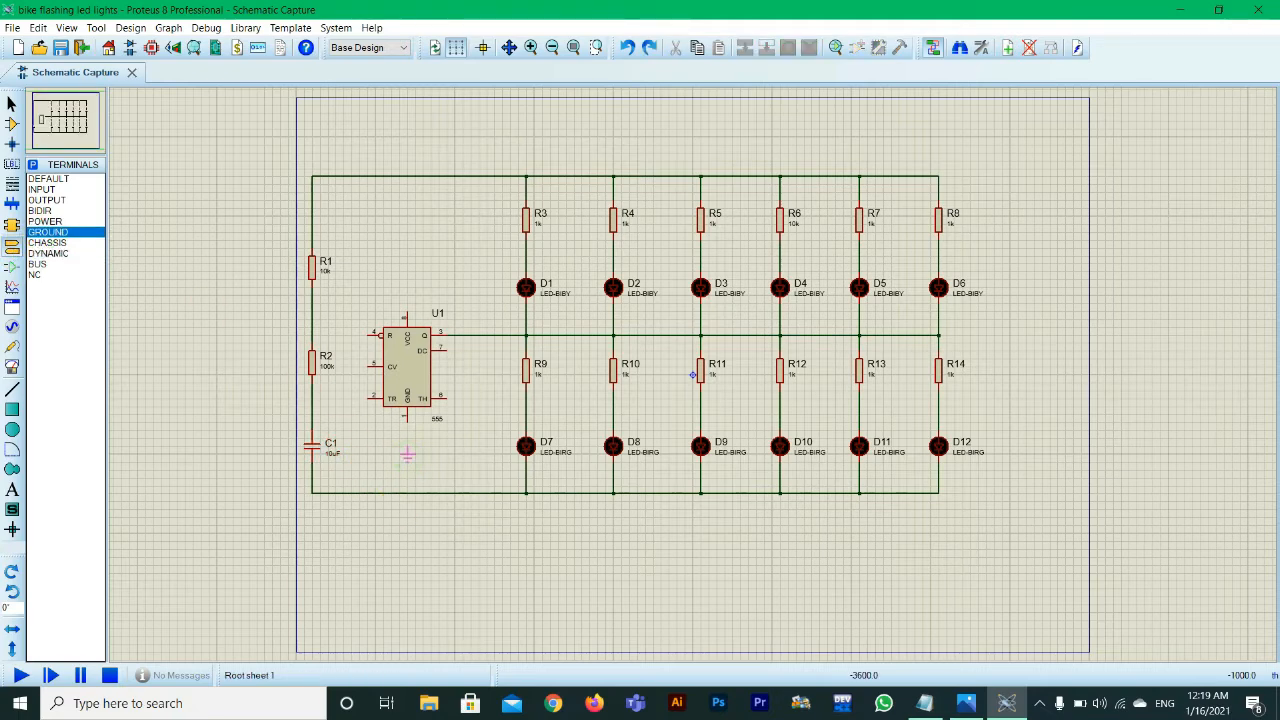
pyautogui.click(407, 455)
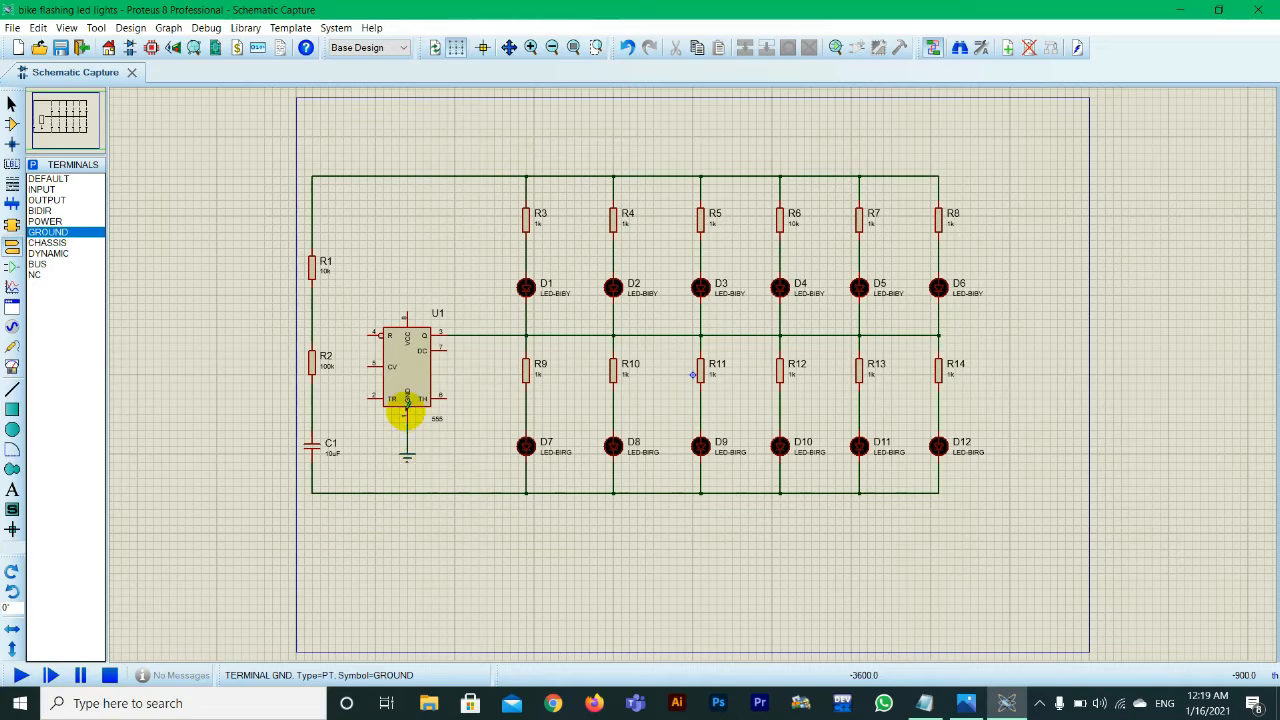
# Step: Wire the 555's VCC pin 8 to the upper rail, and its CV pin 5 and TR pin 2 to the R2–C1 junction
pyautogui.click(407, 312)
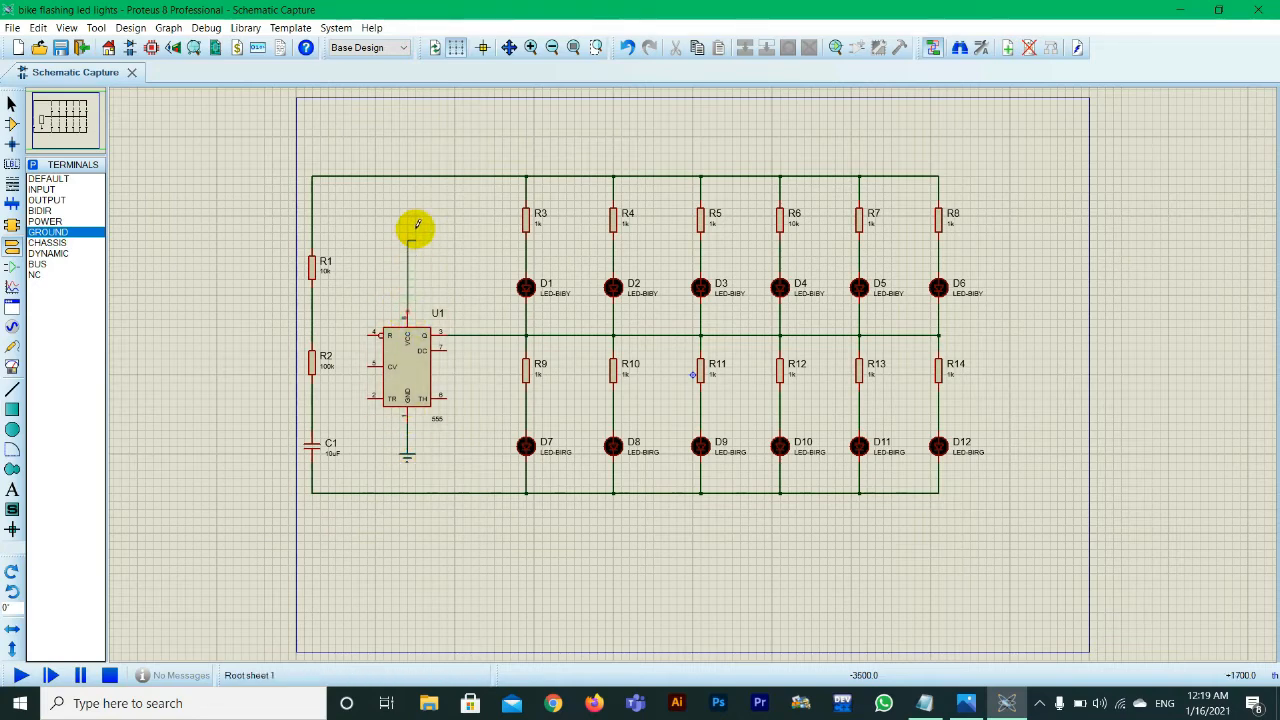
pyautogui.click(408, 178)
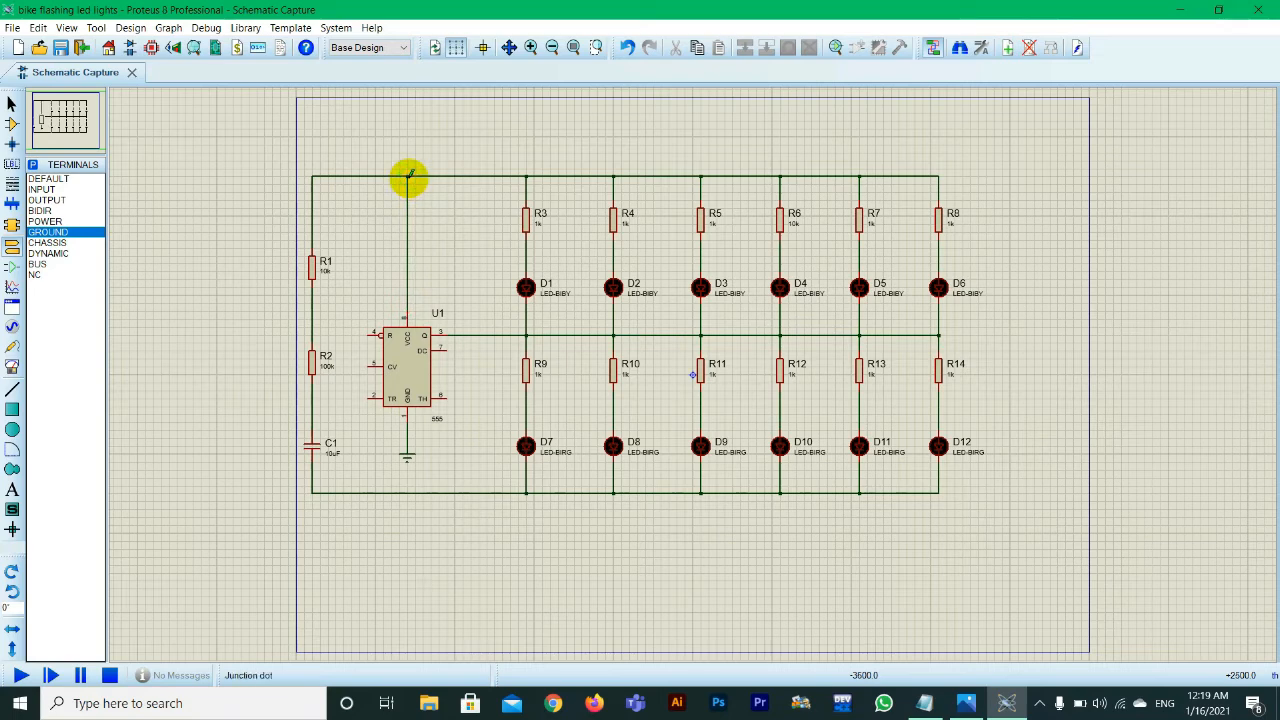
pyautogui.click(370, 365)
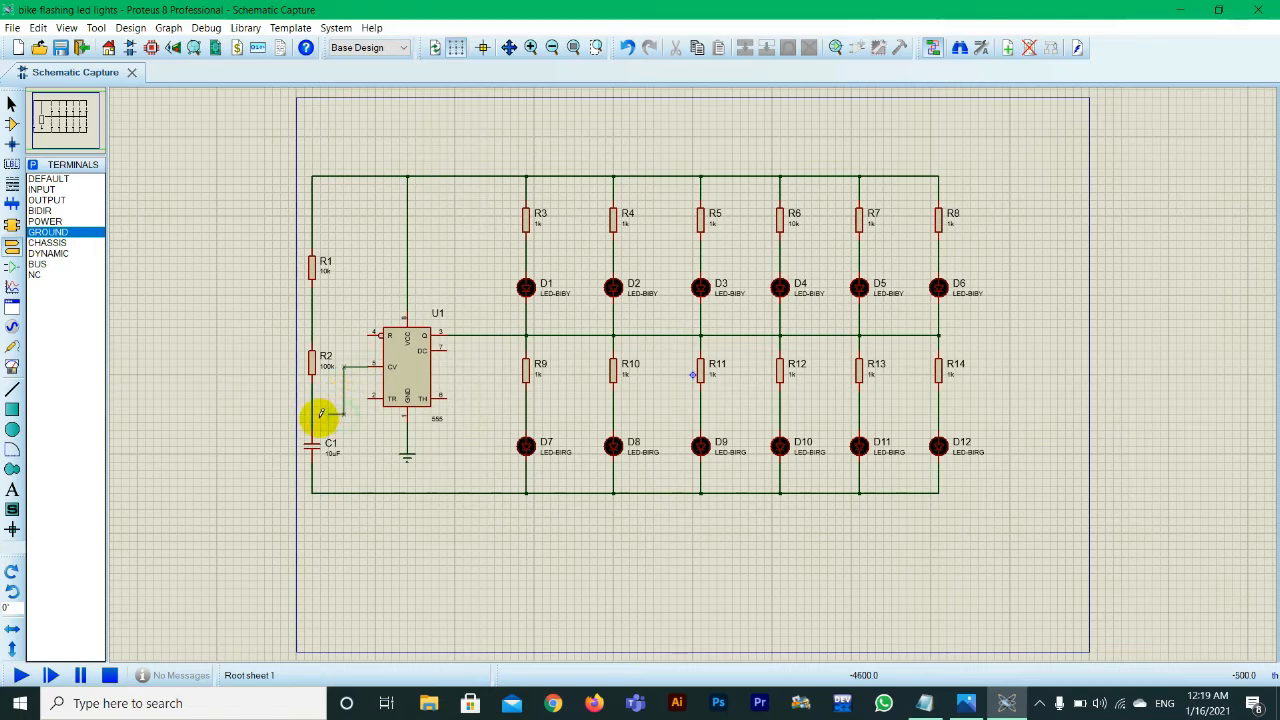
pyautogui.click(313, 413)
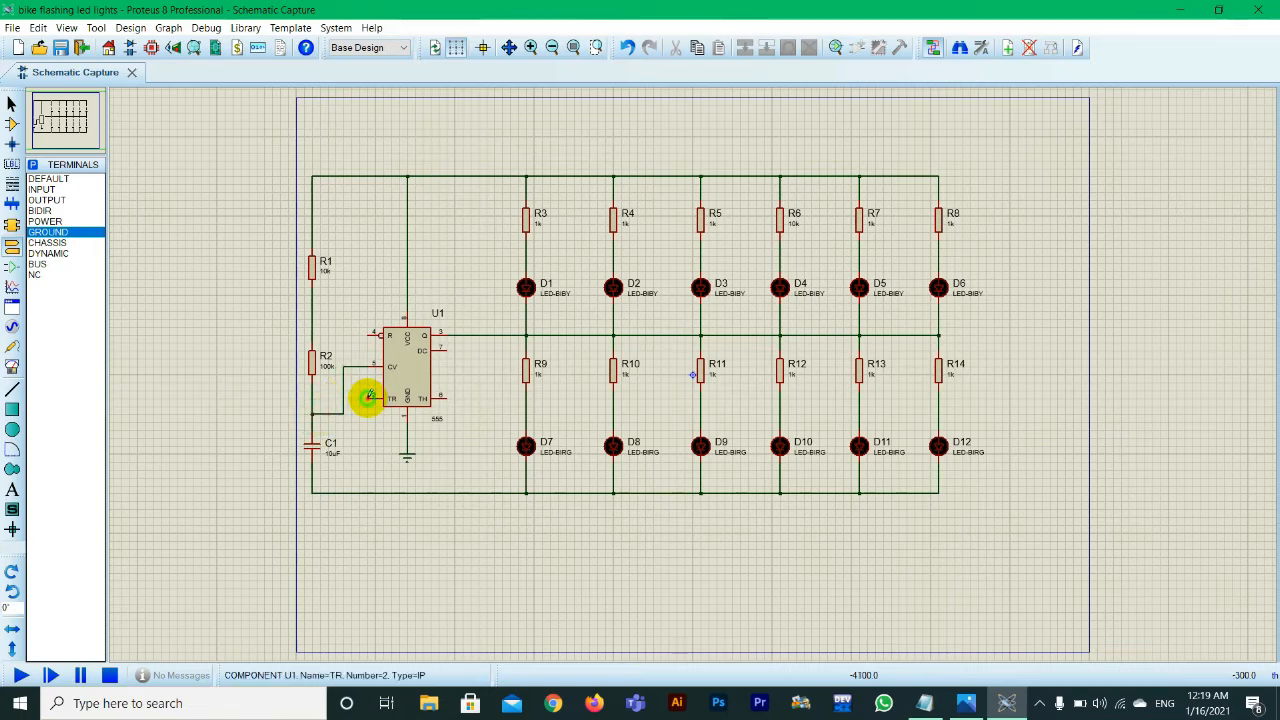
pyautogui.click(369, 396)
pyautogui.click(343, 397)
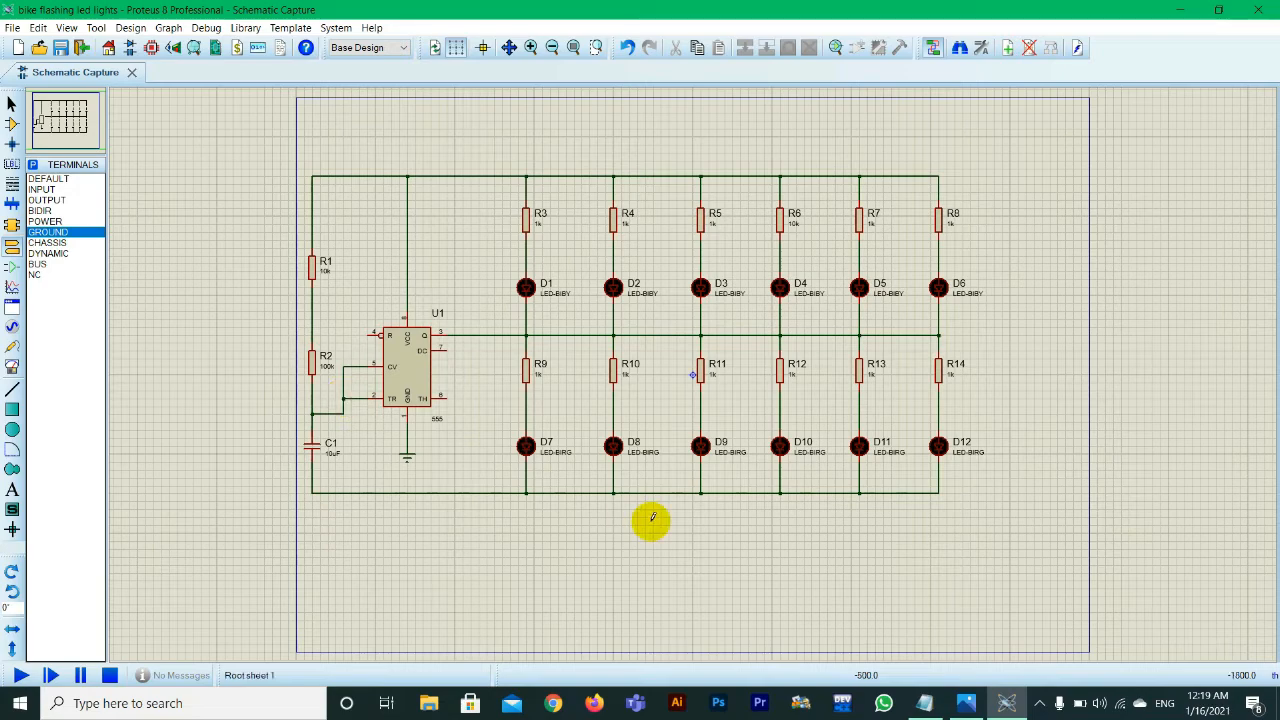
# Step: Following the reference diagram in Photos, wire the 555's DC pin 7 to the R1–R2 junction and reset pin 4 to the upper rail
pyautogui.click(966, 703)
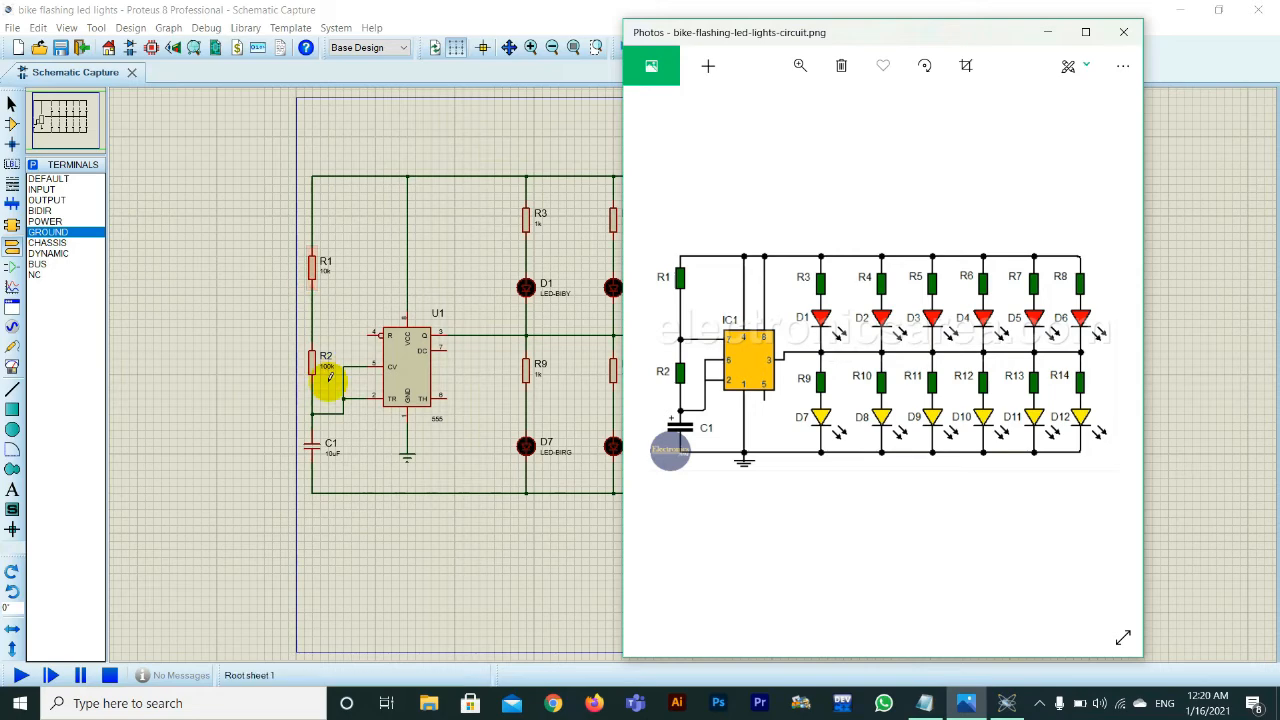
pyautogui.click(448, 349)
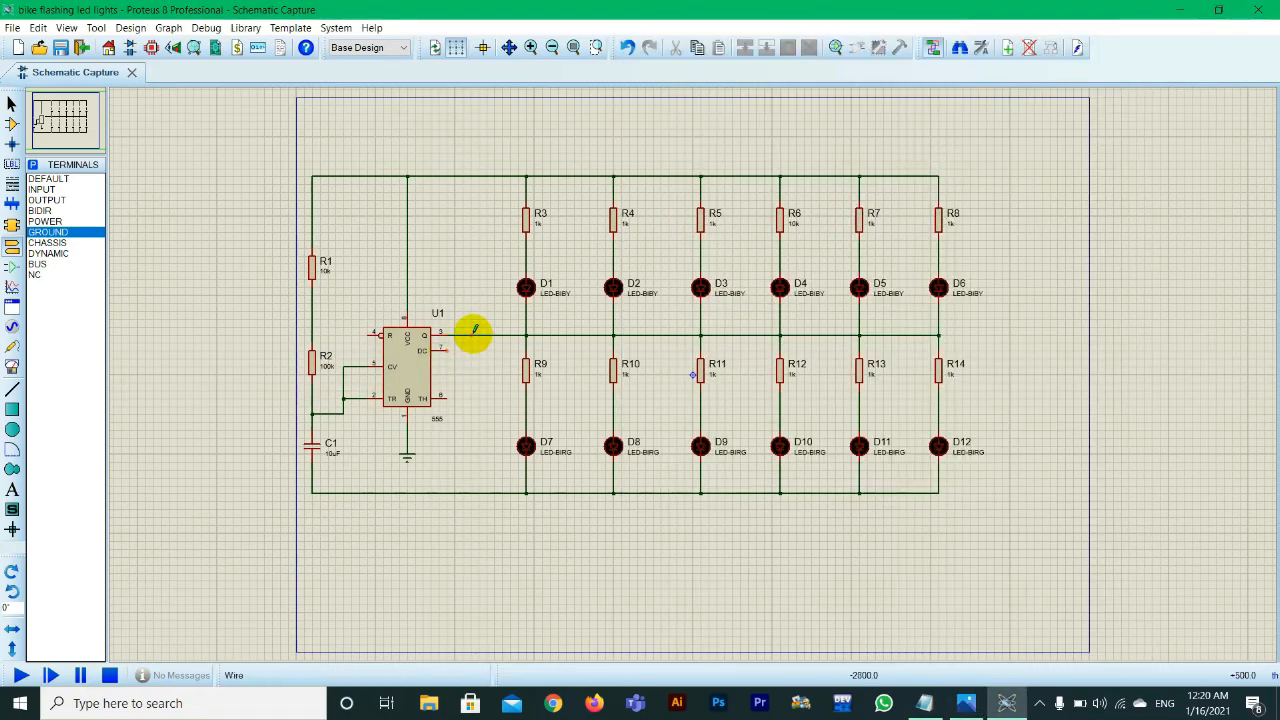
pyautogui.moveTo(449, 347); pyautogui.dragTo(313, 292)
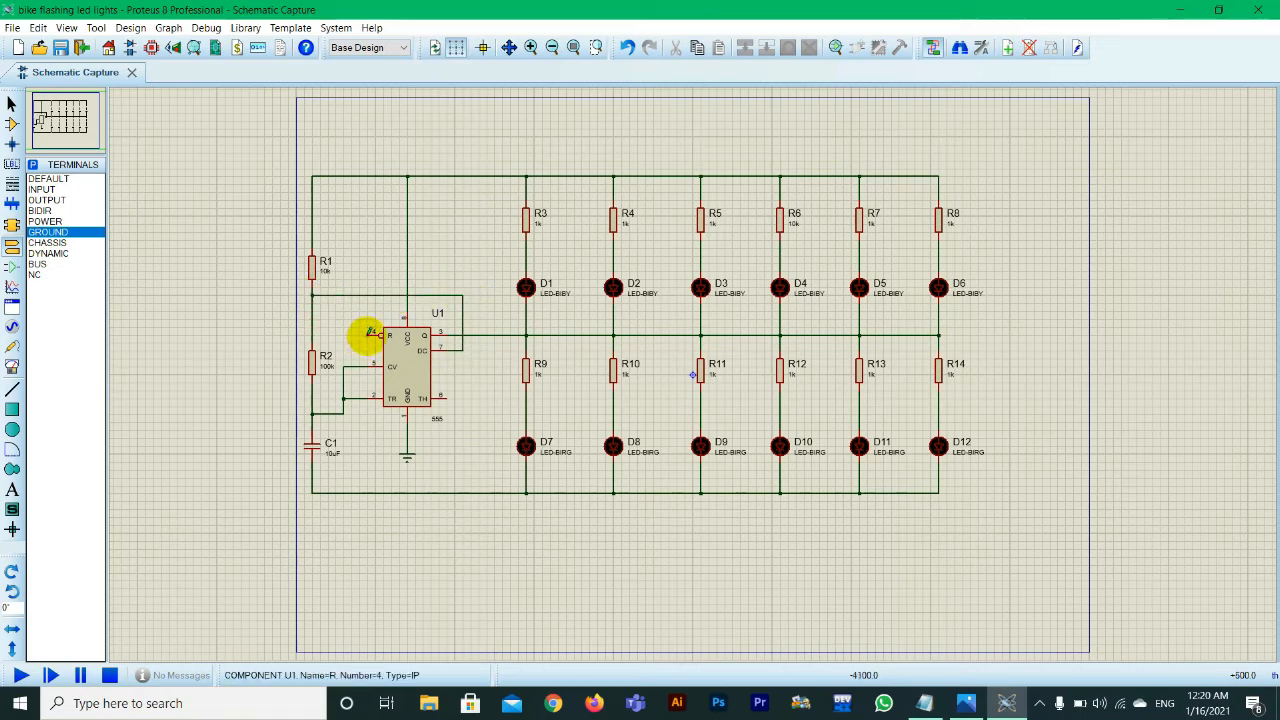
pyautogui.moveTo(368, 334); pyautogui.dragTo(370, 177)
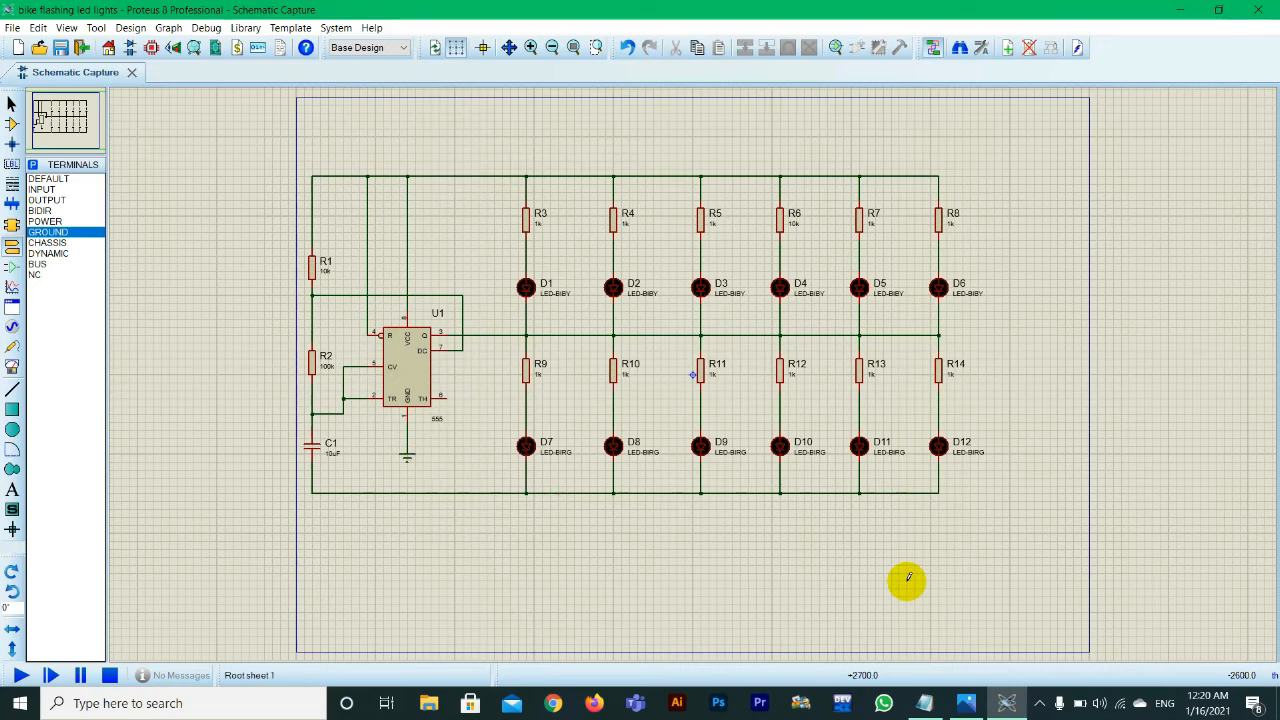
# Step: Compare the wiring with the reference diagram in Photos, then pick the single-cell battery CELL from the device library and place it beside C1
pyautogui.click(966, 703)
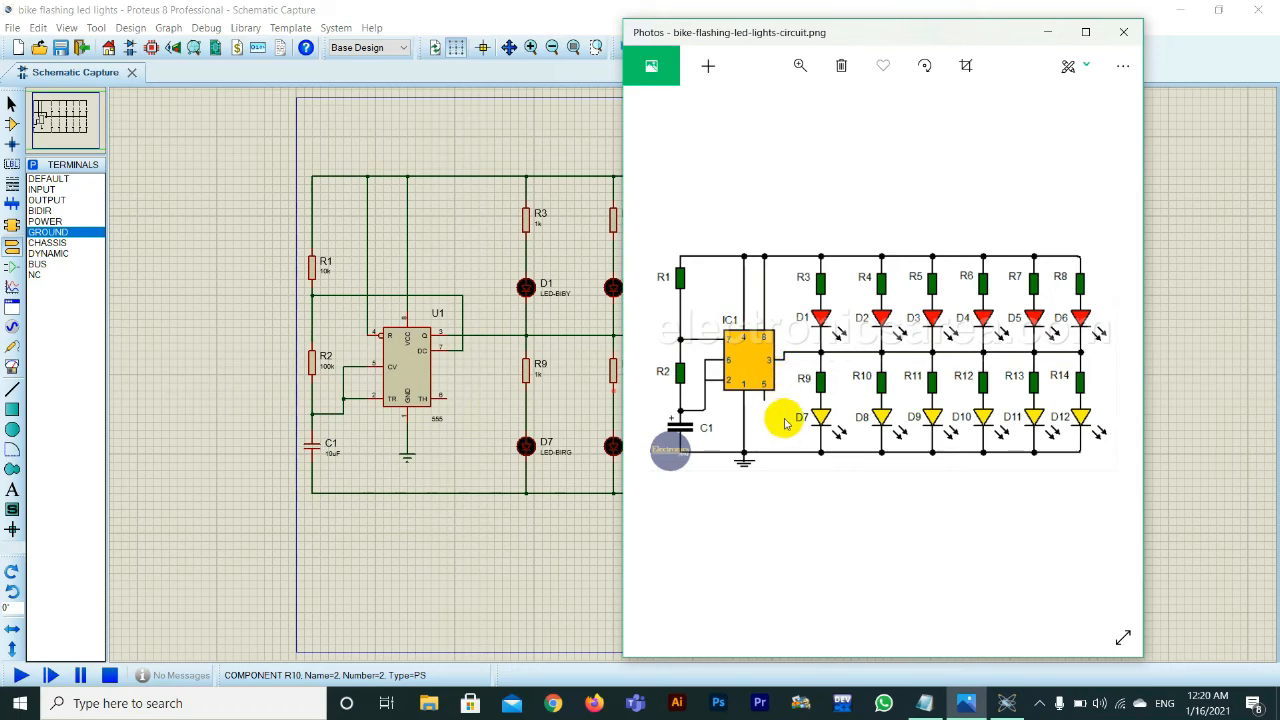
pyautogui.click(522, 527)
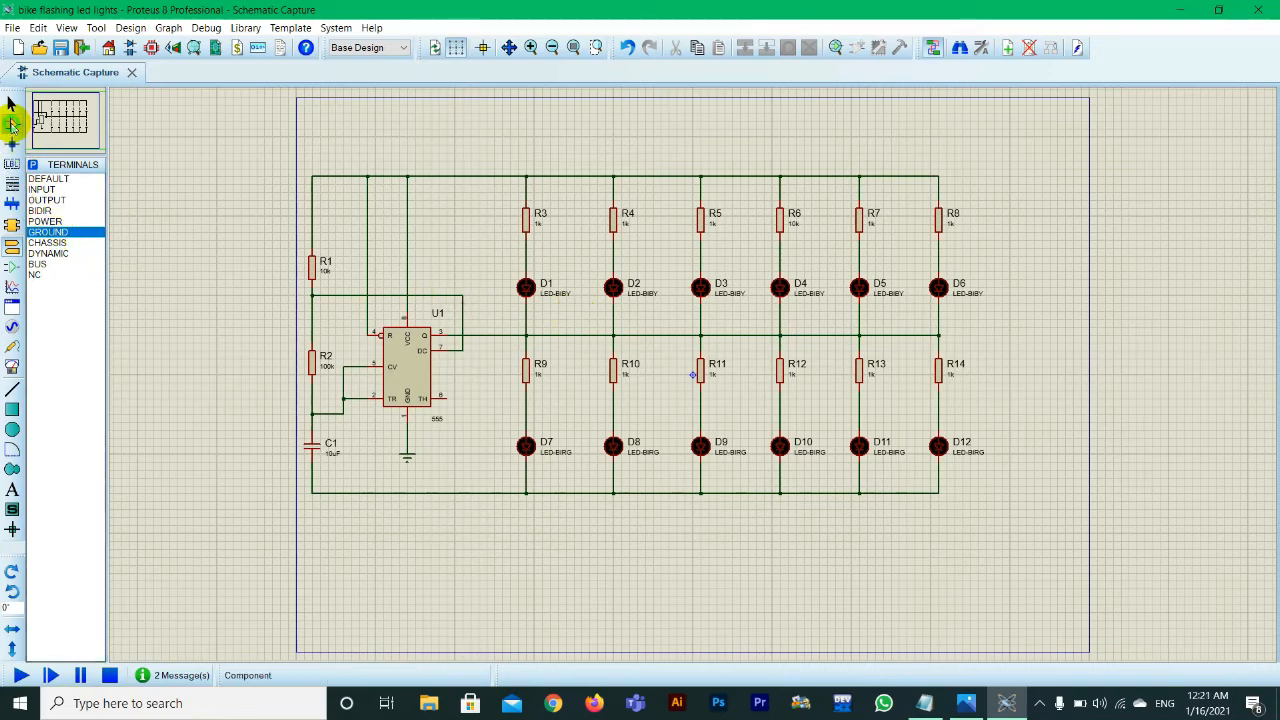
pyautogui.click(12, 124)
pyautogui.click(33, 164)
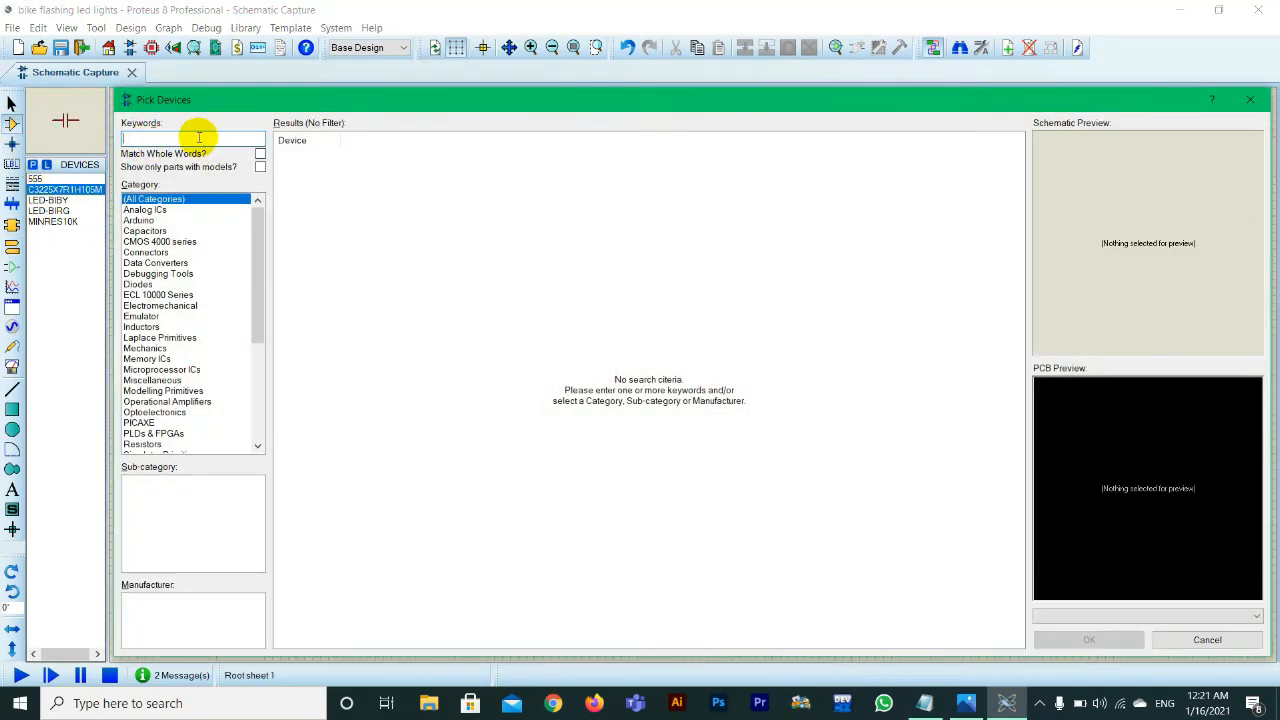
pyautogui.write('battery')
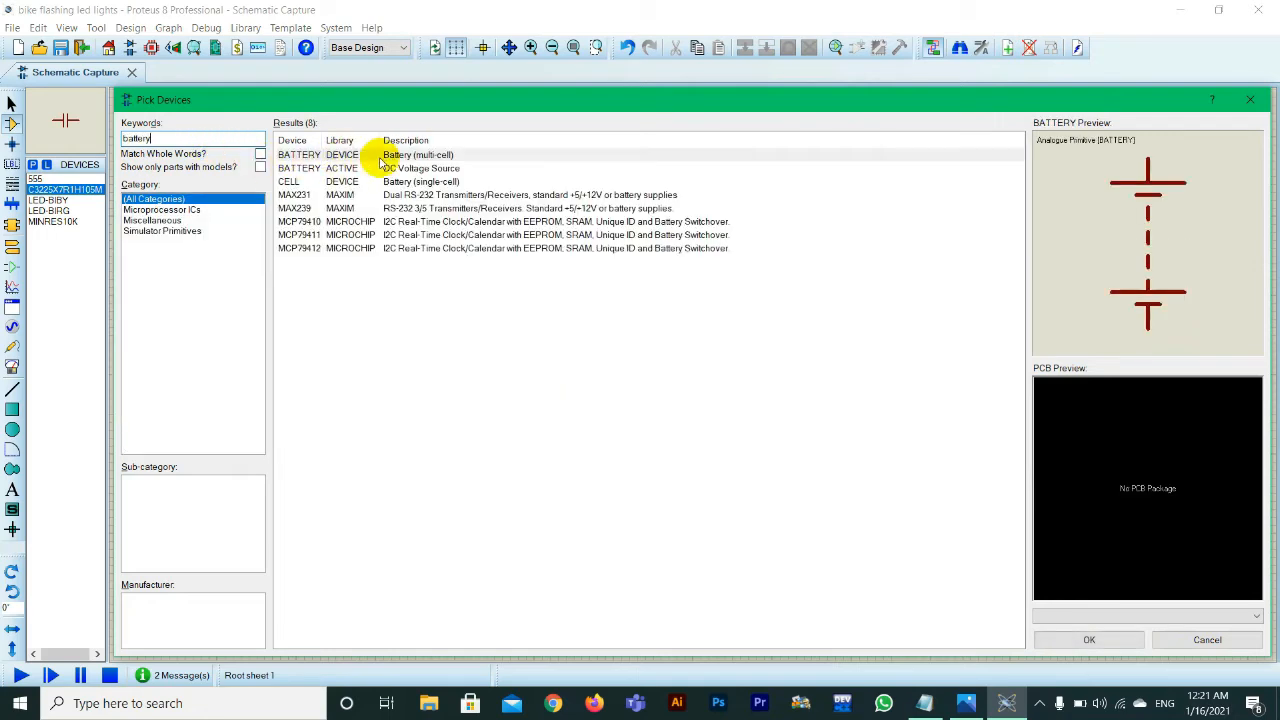
pyautogui.click(386, 159)
pyautogui.click(386, 166)
pyautogui.click(396, 181)
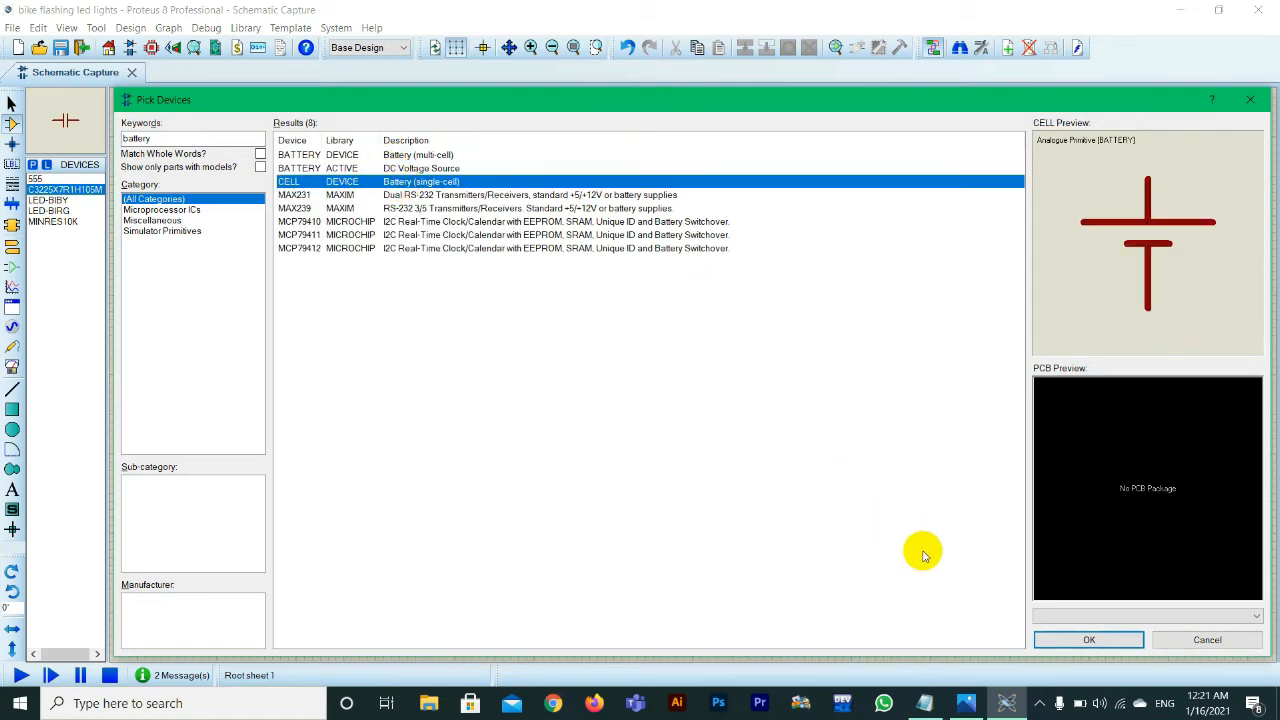
pyautogui.click(1050, 637)
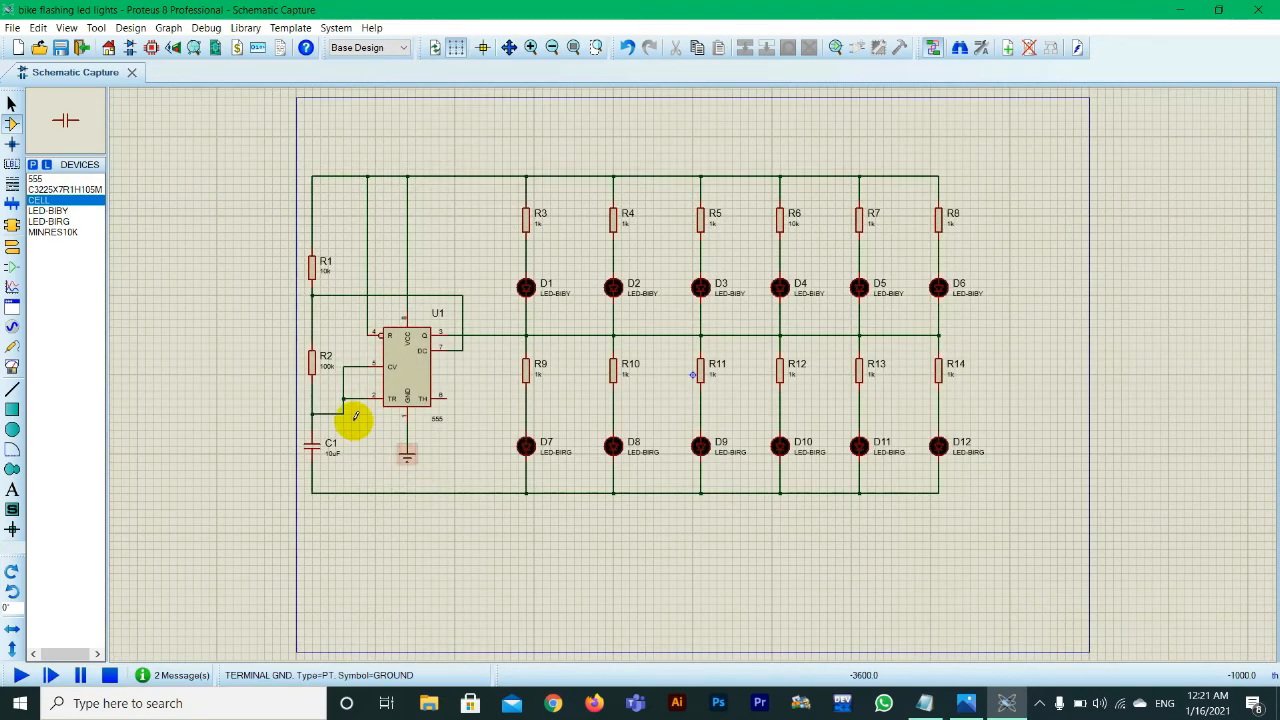
pyautogui.click(257, 416)
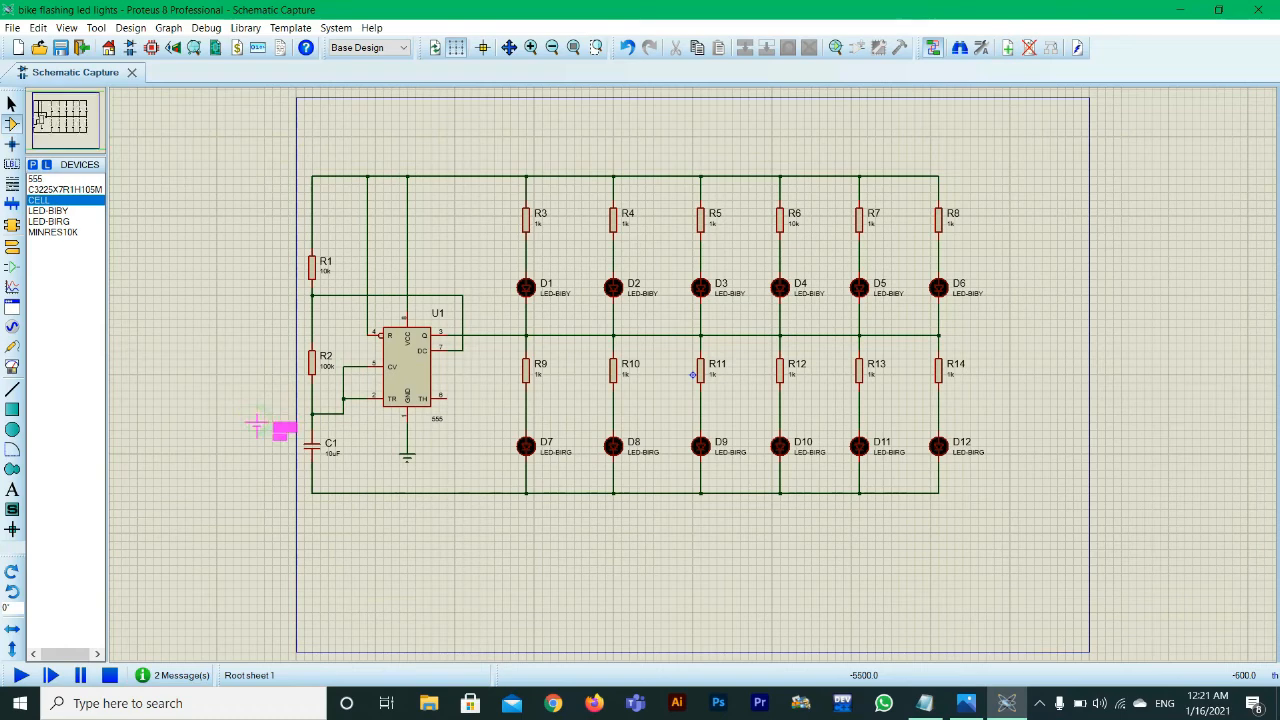
pyautogui.click(257, 425)
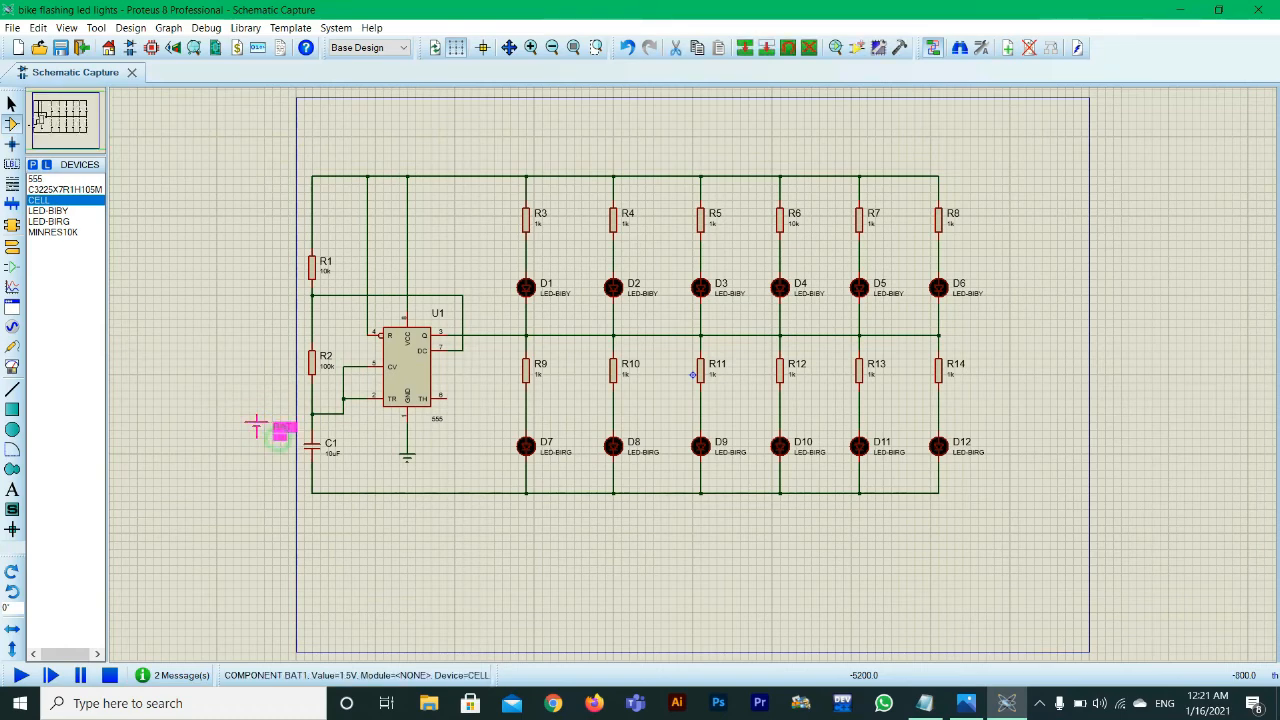
# Step: Set the value of battery BAT1 to 9V
pyautogui.doubleClick(280, 440)
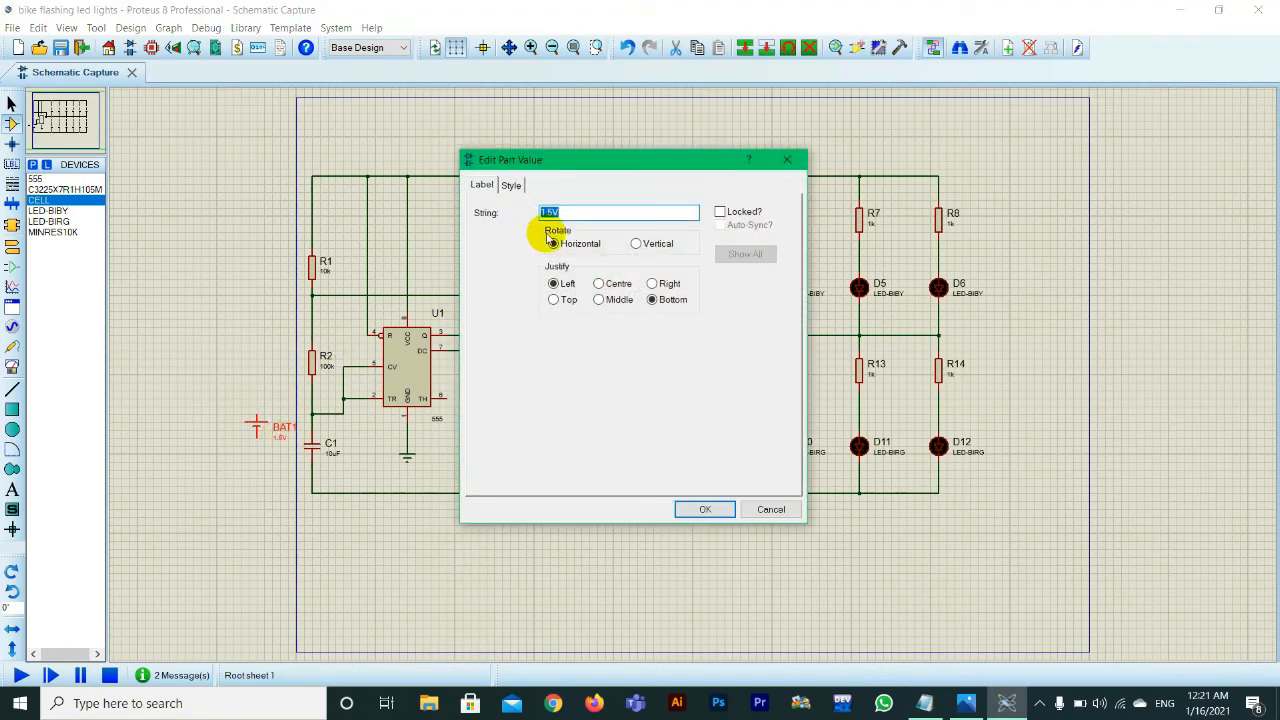
pyautogui.write('9')
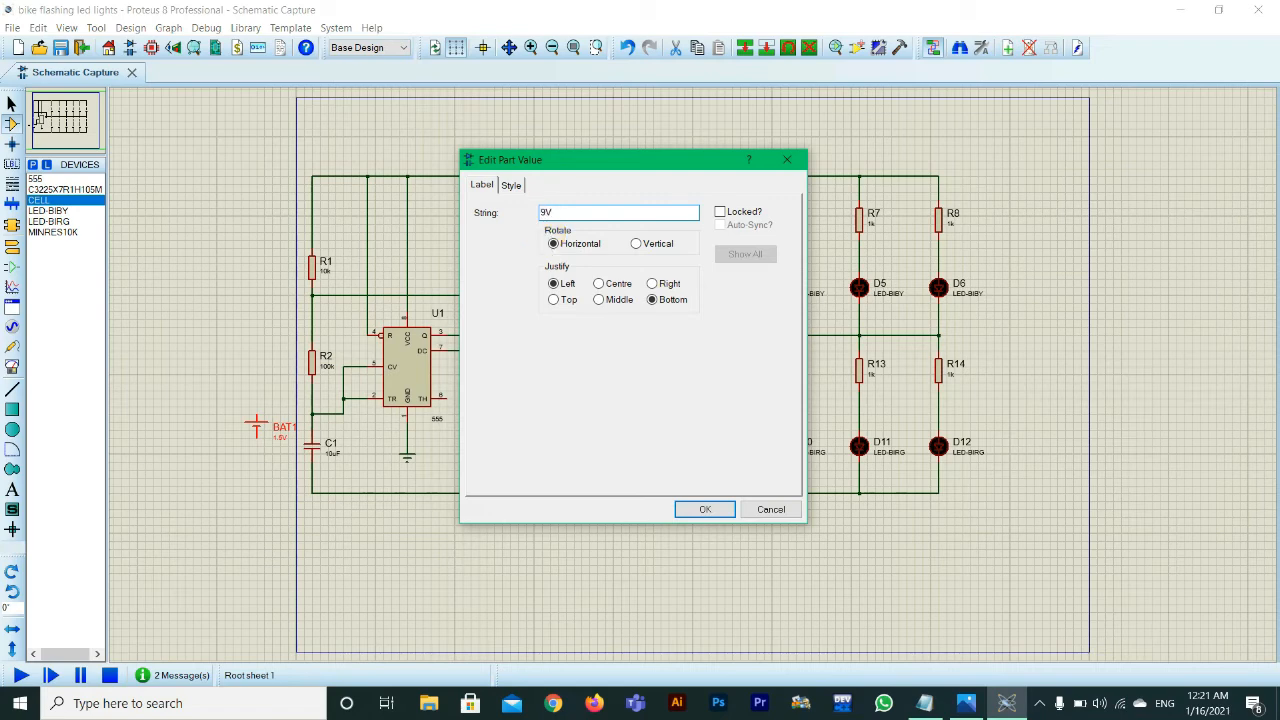
pyautogui.write('V')
pyautogui.press('Return')
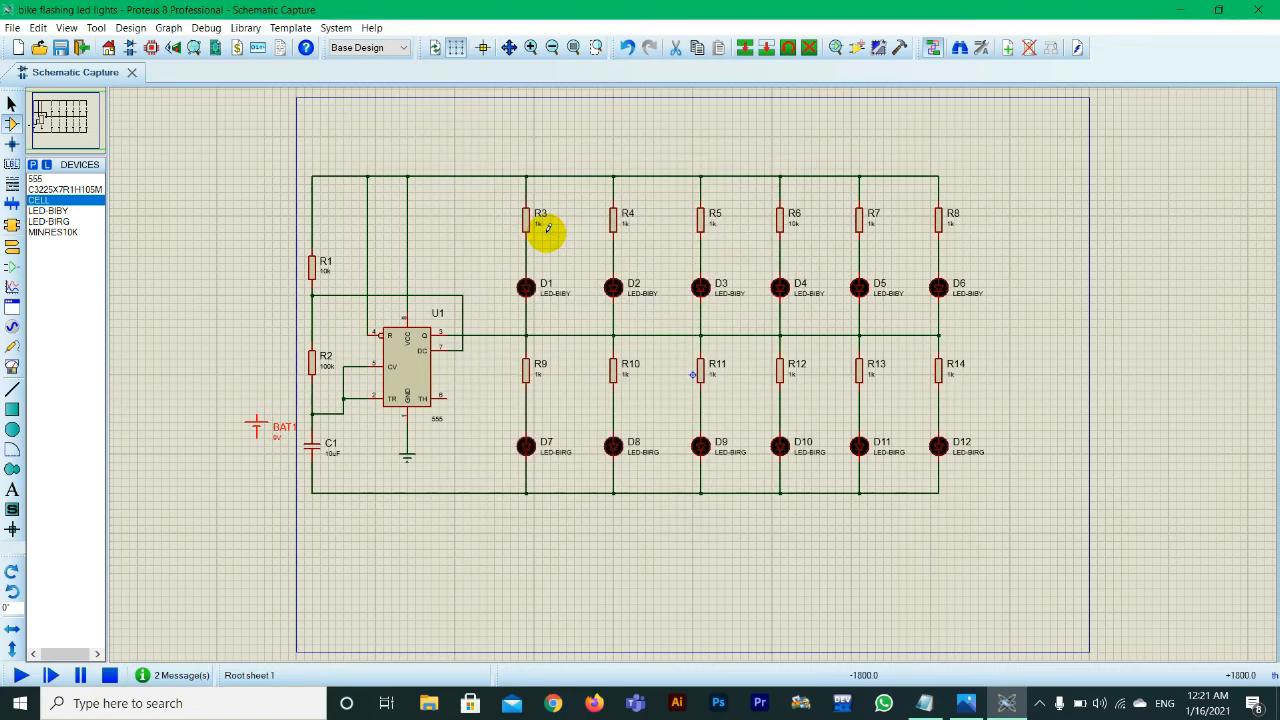
# Step: Wire BAT1's negative terminal to the line below C1 and its positive terminal to the line above R1
pyautogui.click(251, 451)
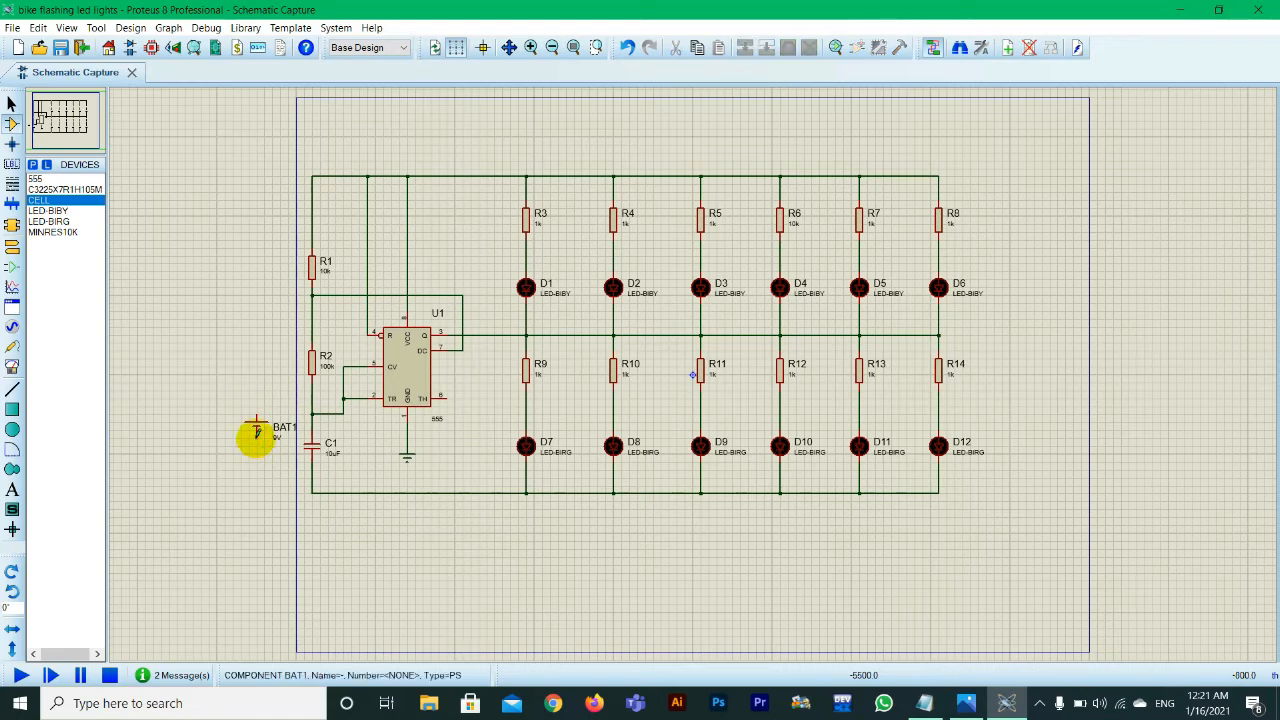
pyautogui.click(257, 432)
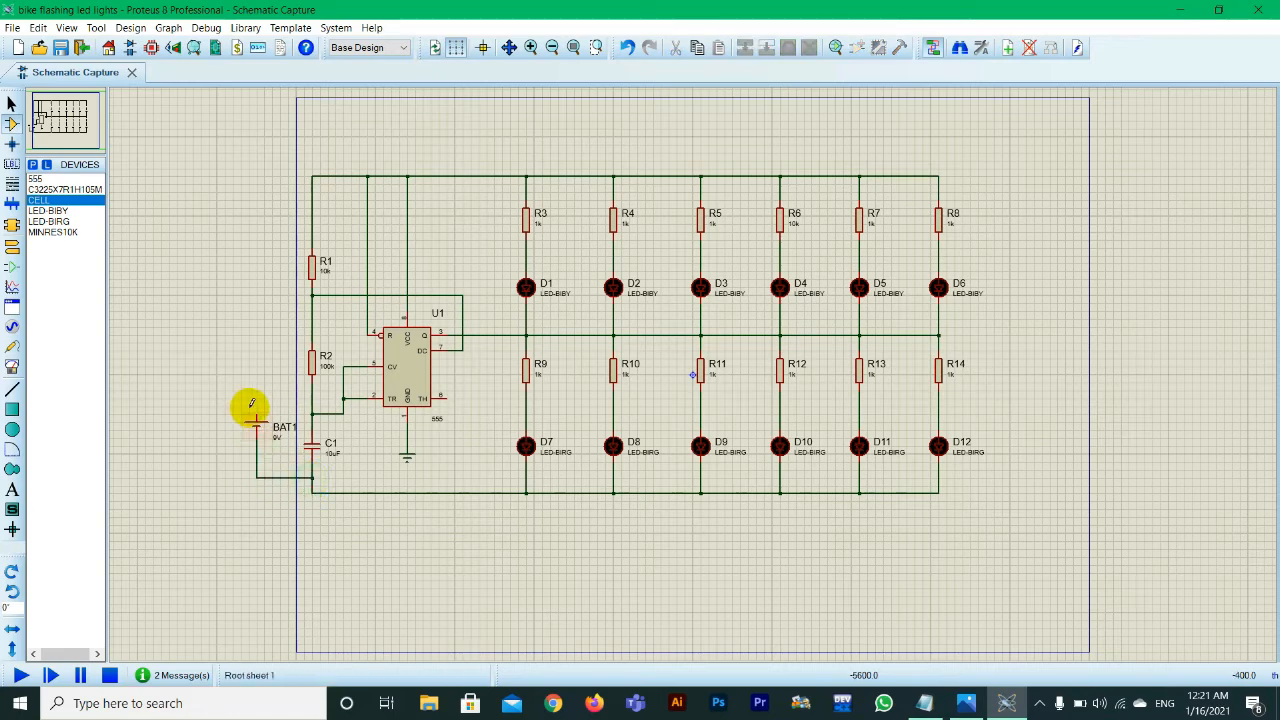
pyautogui.click(257, 412)
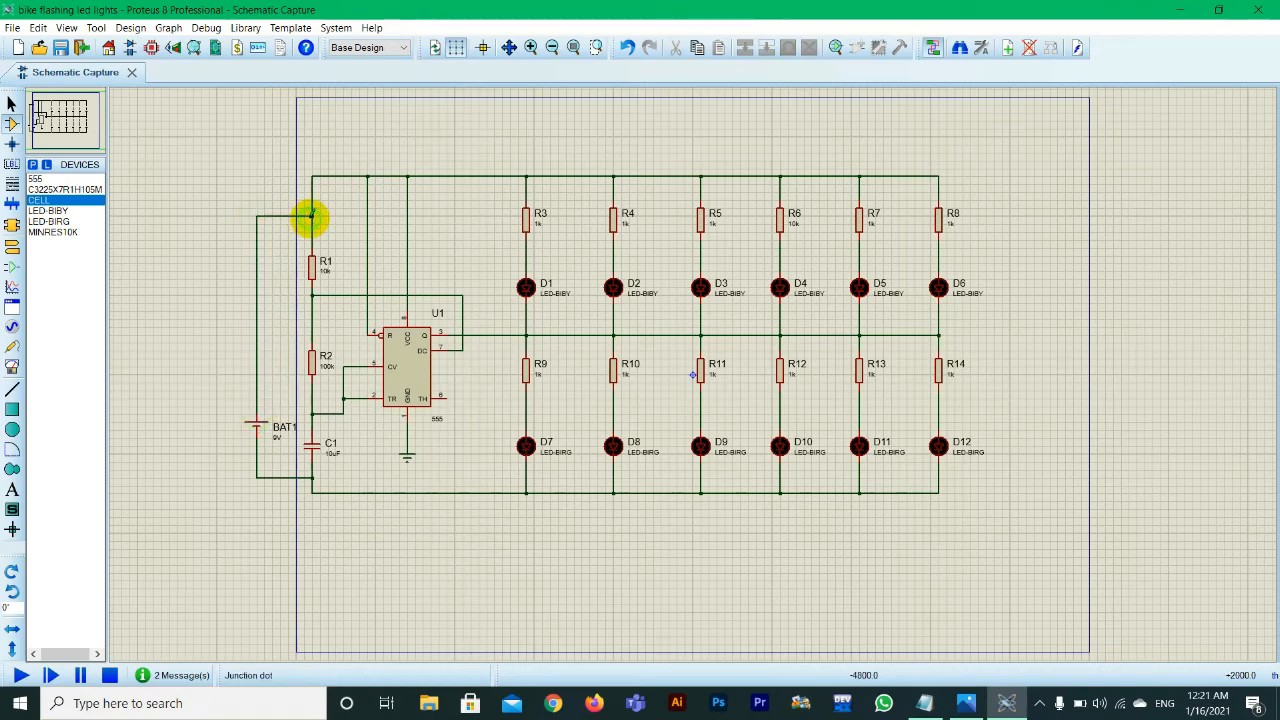
pyautogui.scroll(1, 312, 216)
pyautogui.click(311, 264)
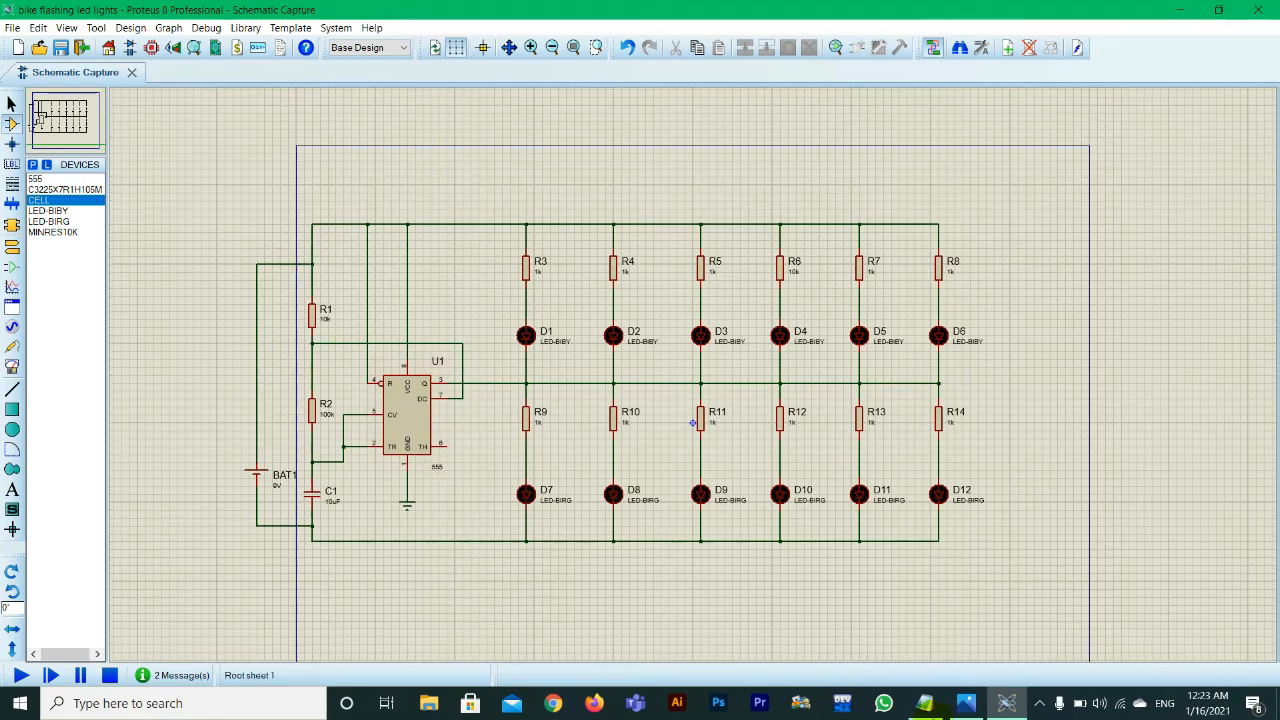
# Step: Following the reference diagram in Photos, remove the wiring to the 555's CV pin 5 and connect TH pin 6 and TR pin 2 to the R2–C1 junction
pyautogui.click(965, 703)
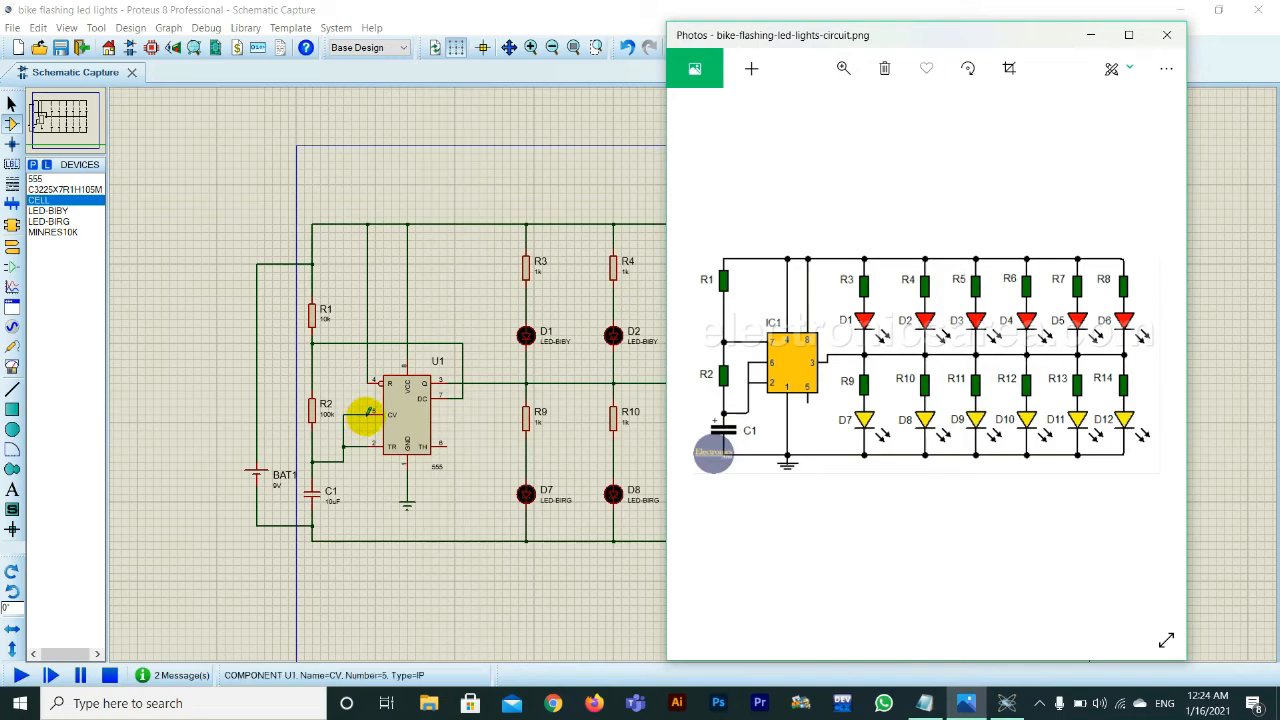
pyautogui.click(1092, 34)
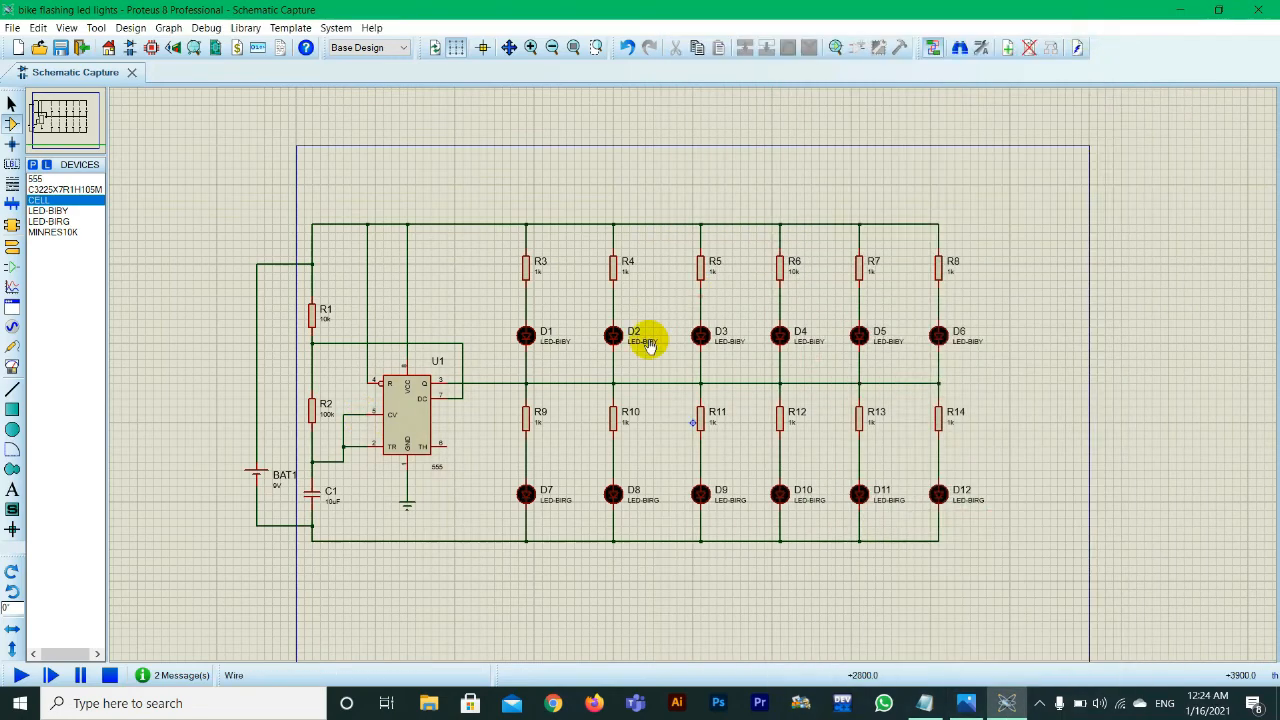
pyautogui.click(446, 444)
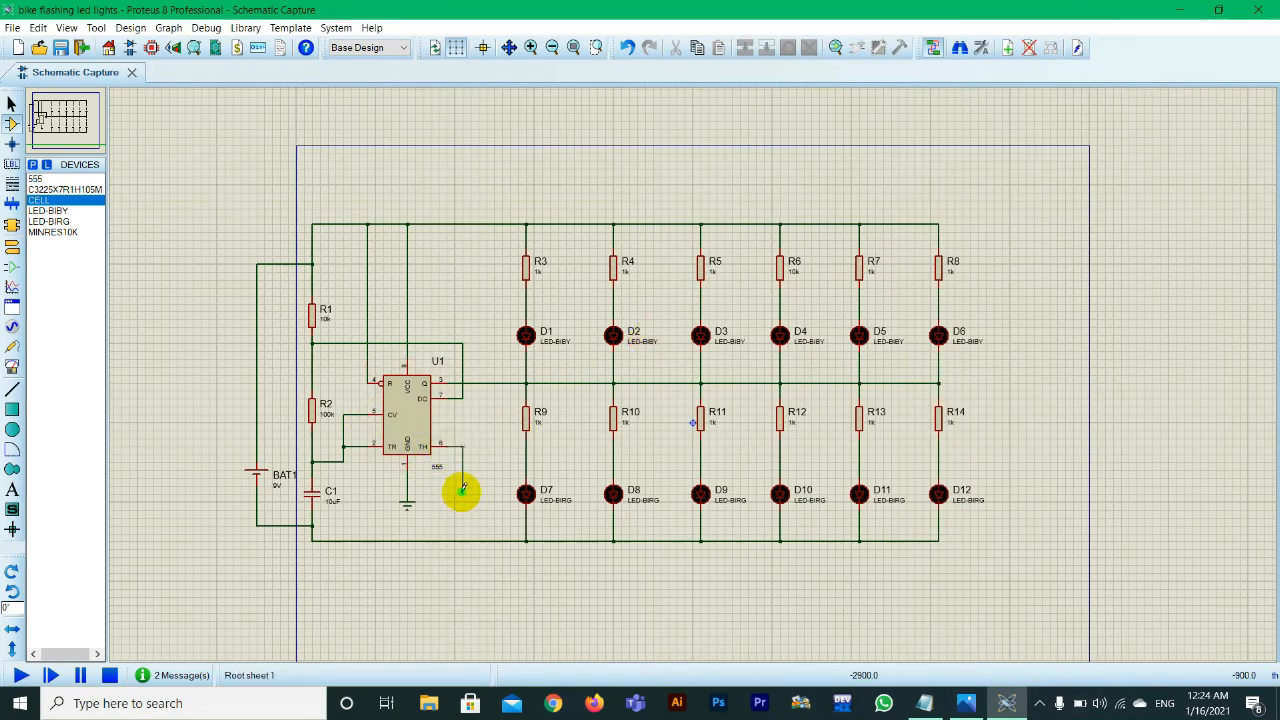
pyautogui.moveTo(335, 437); pyautogui.dragTo(364, 458)
pyautogui.press('Delete')
pyautogui.click(368, 446)
pyautogui.click(329, 454)
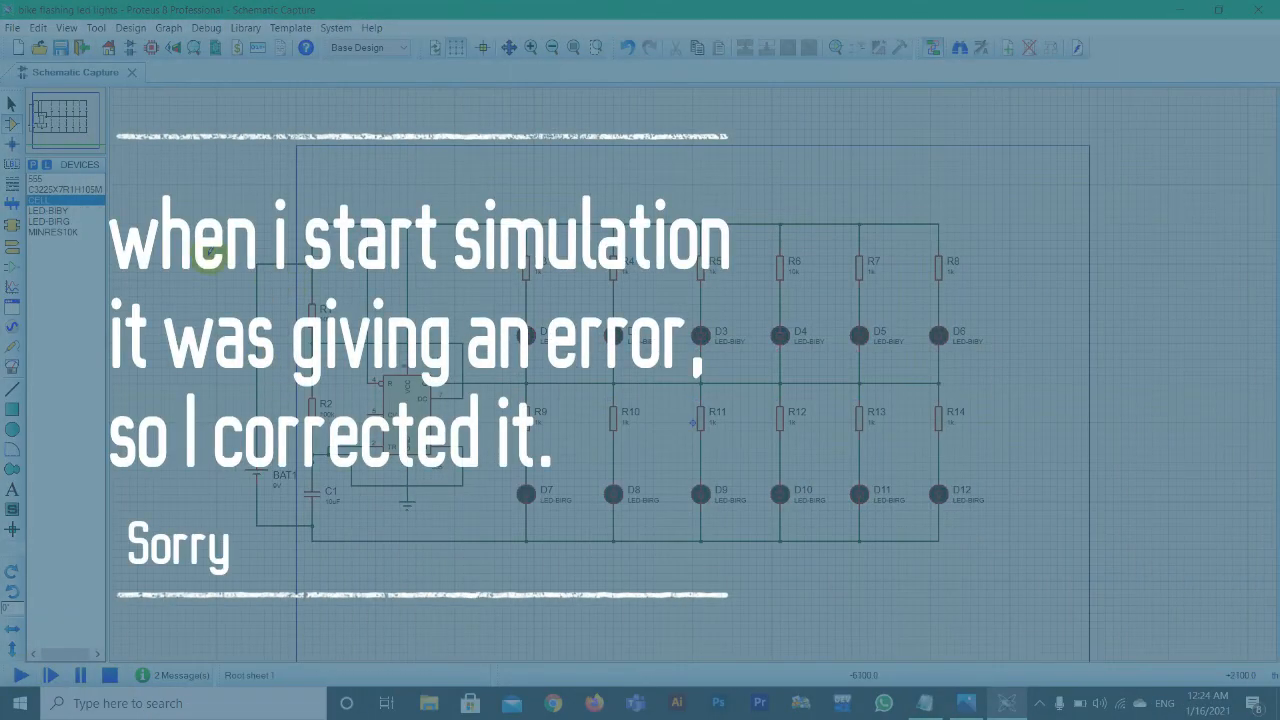
# Step: Run the simulation and check the wiring against the reference diagram in Photos
pyautogui.click(20, 675)
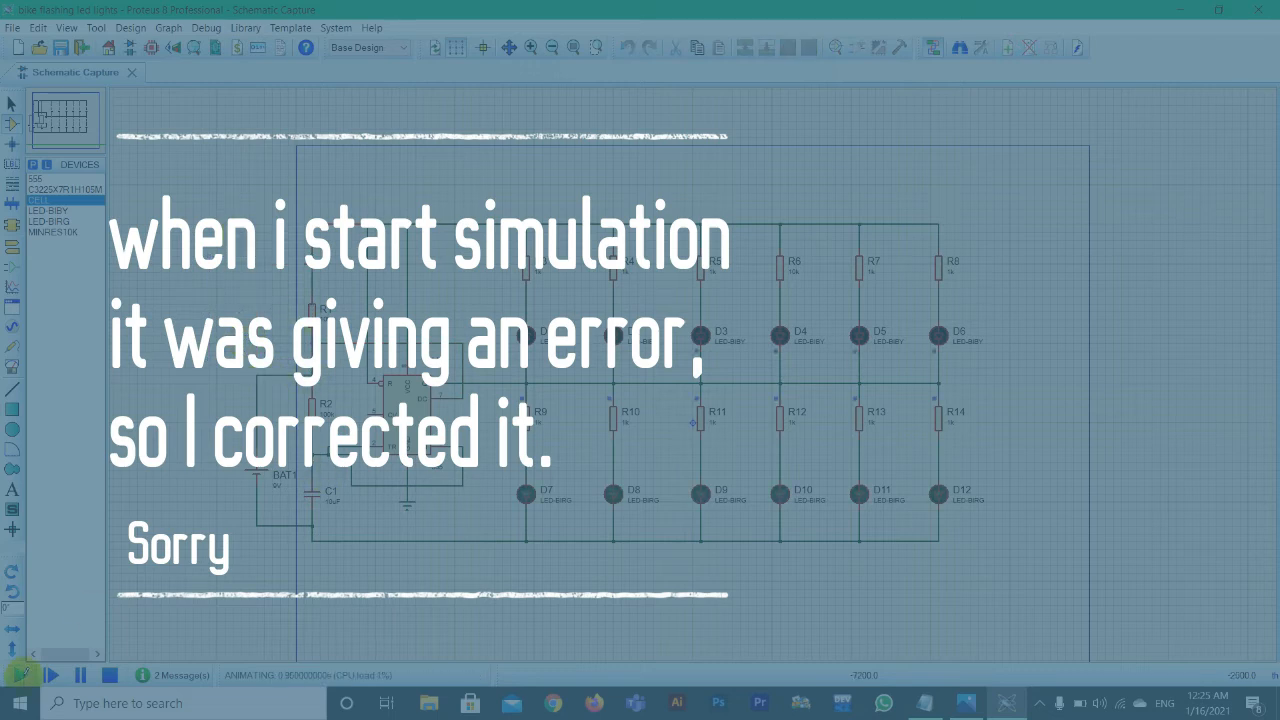
pyautogui.click(966, 612)
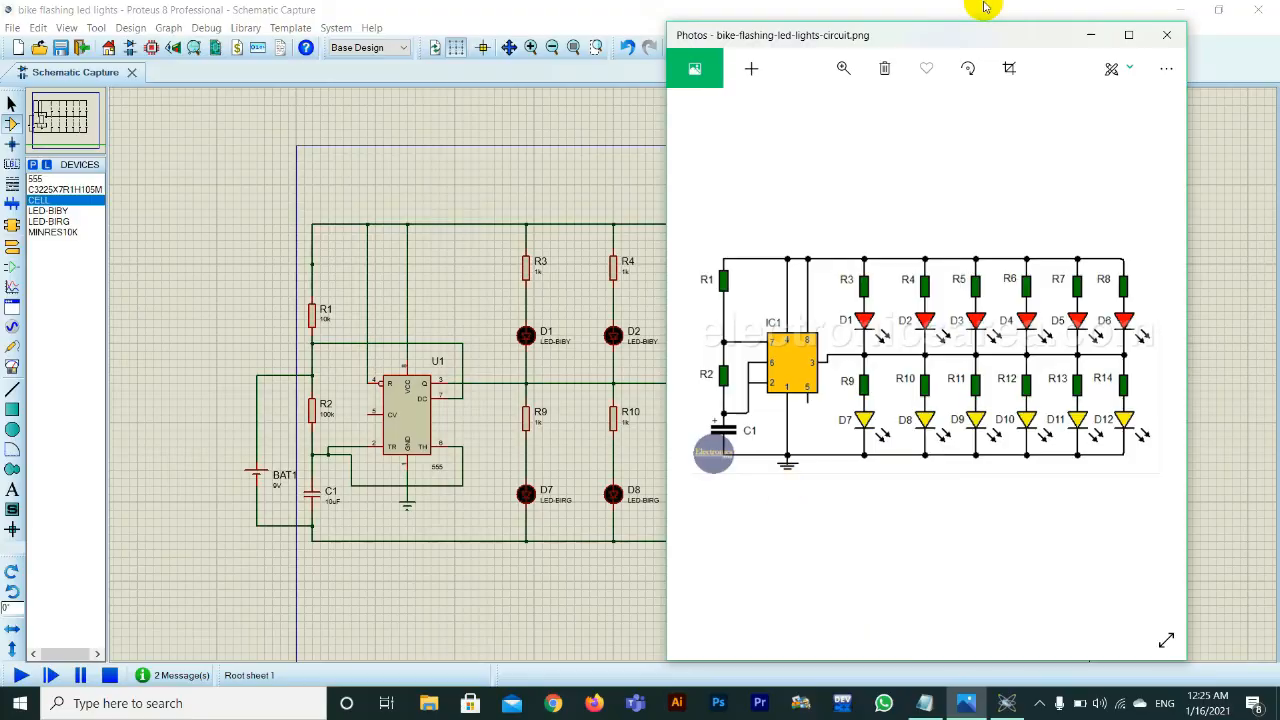
pyautogui.click(1089, 35)
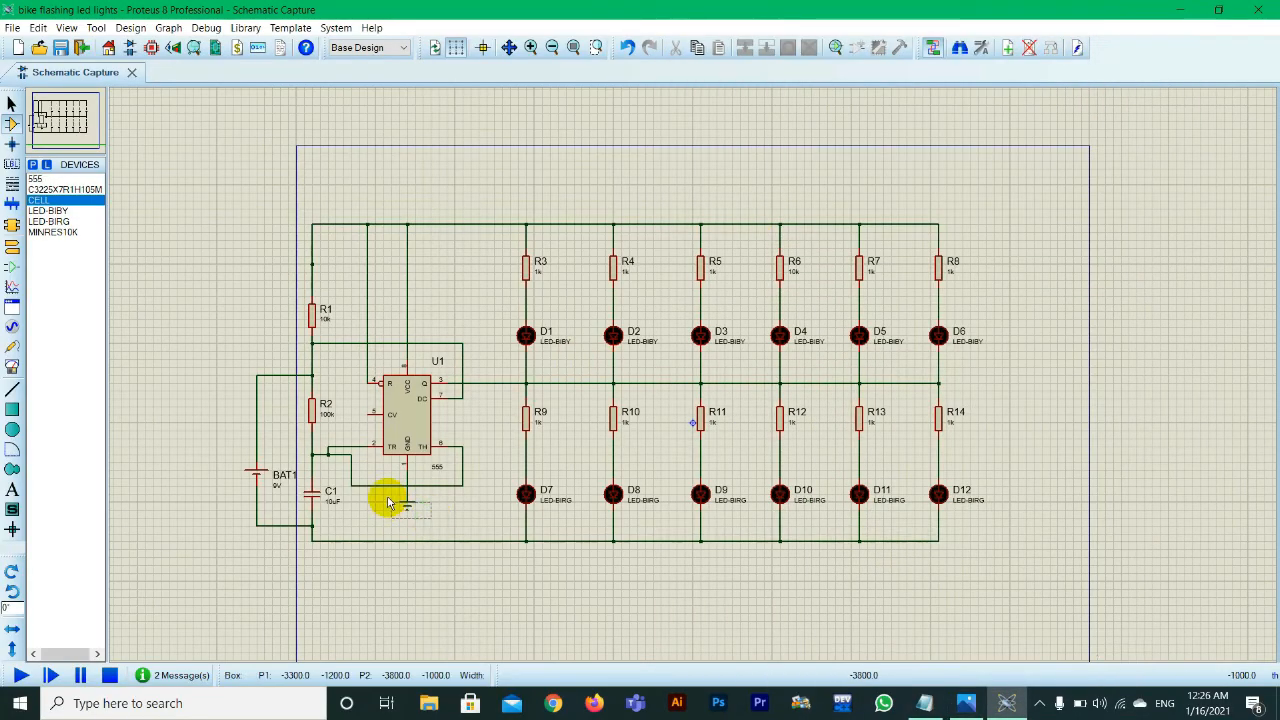
# Step: Move the ground terminal below the lower rail, join the 555's ground line to that rail, and test the simulation
pyautogui.click(402, 504)
pyautogui.moveTo(406, 506); pyautogui.dragTo(406, 565)
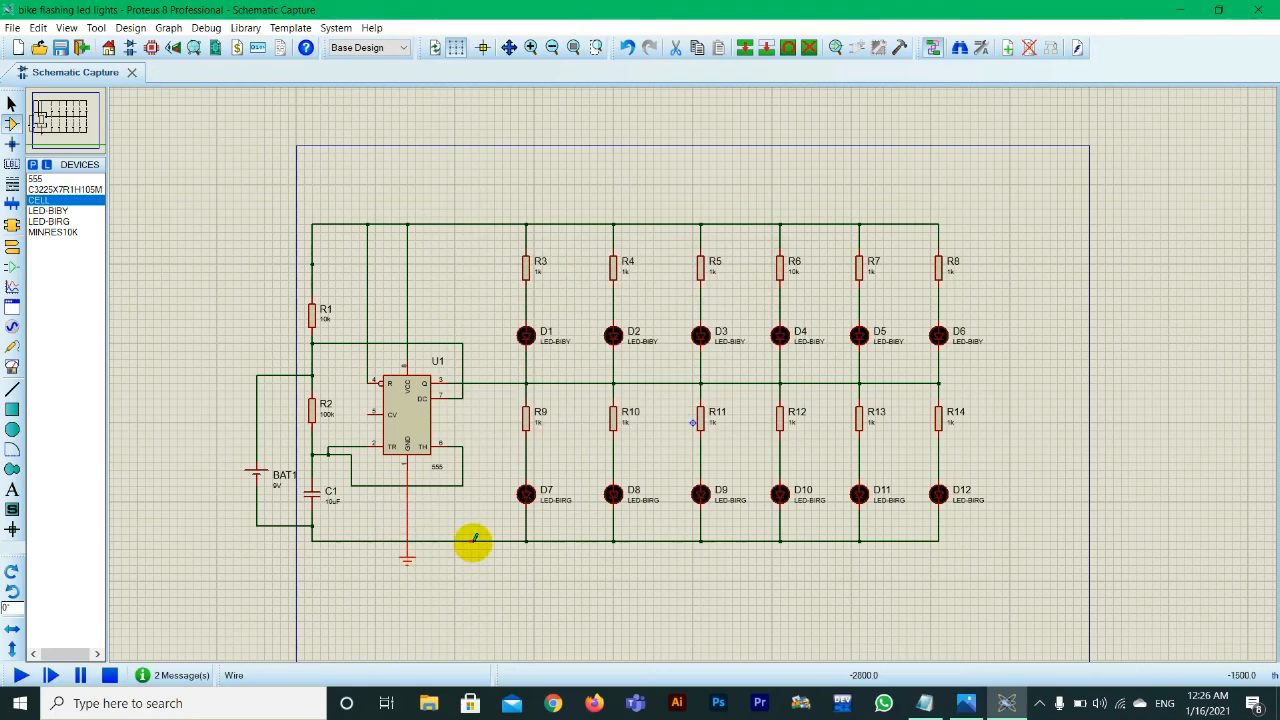
pyautogui.click(313, 605)
pyautogui.click(409, 553)
pyautogui.click(441, 526)
pyautogui.rightClick(407, 488)
pyautogui.rightClick(407, 488)
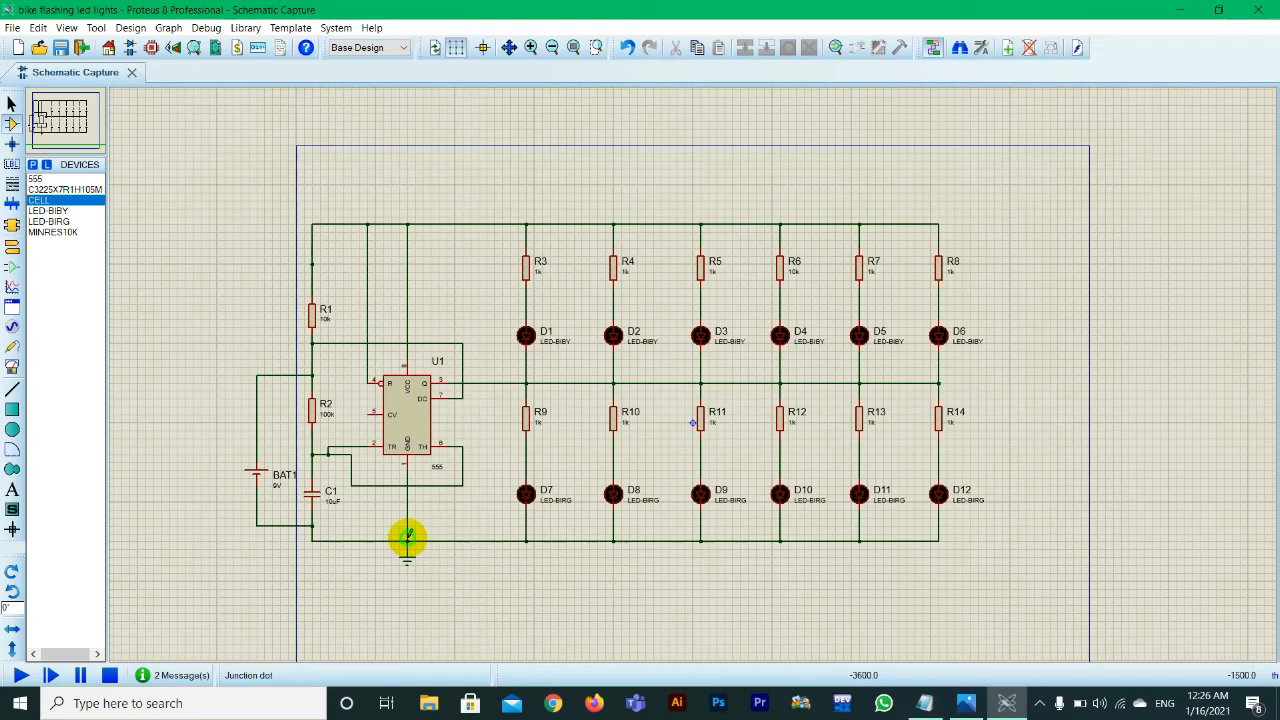
pyautogui.click(20, 676)
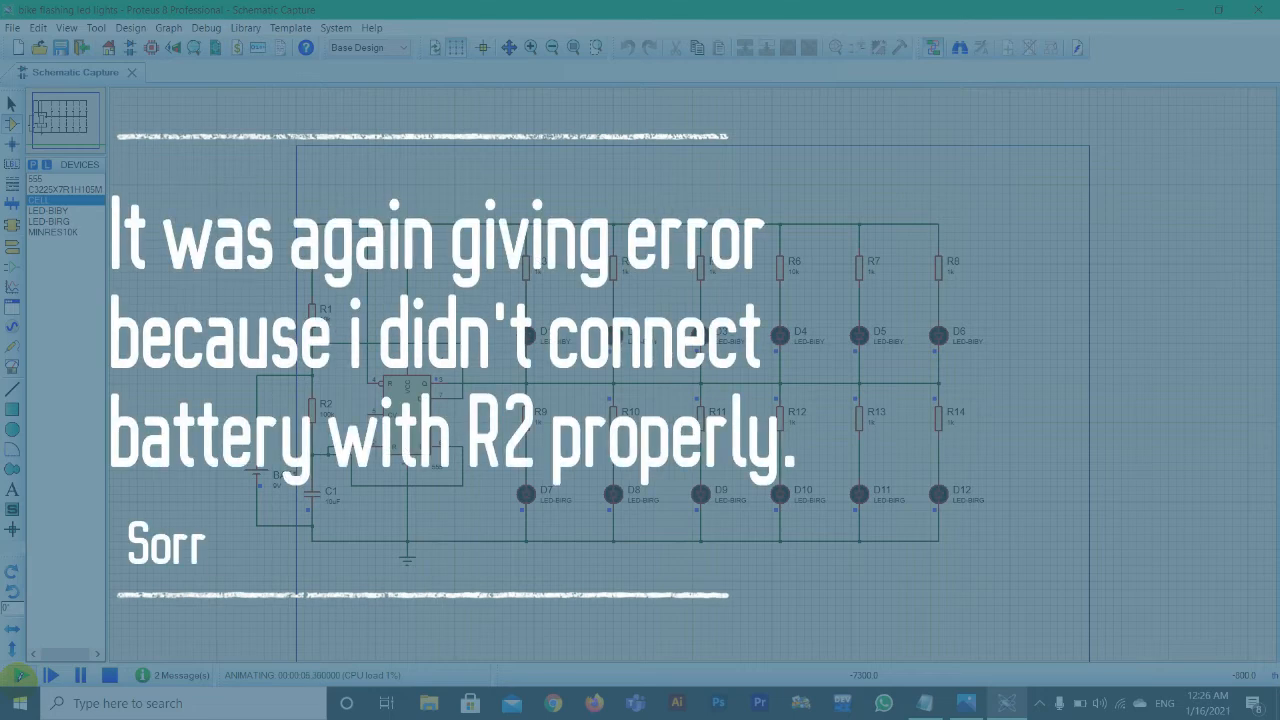
pyautogui.click(110, 676)
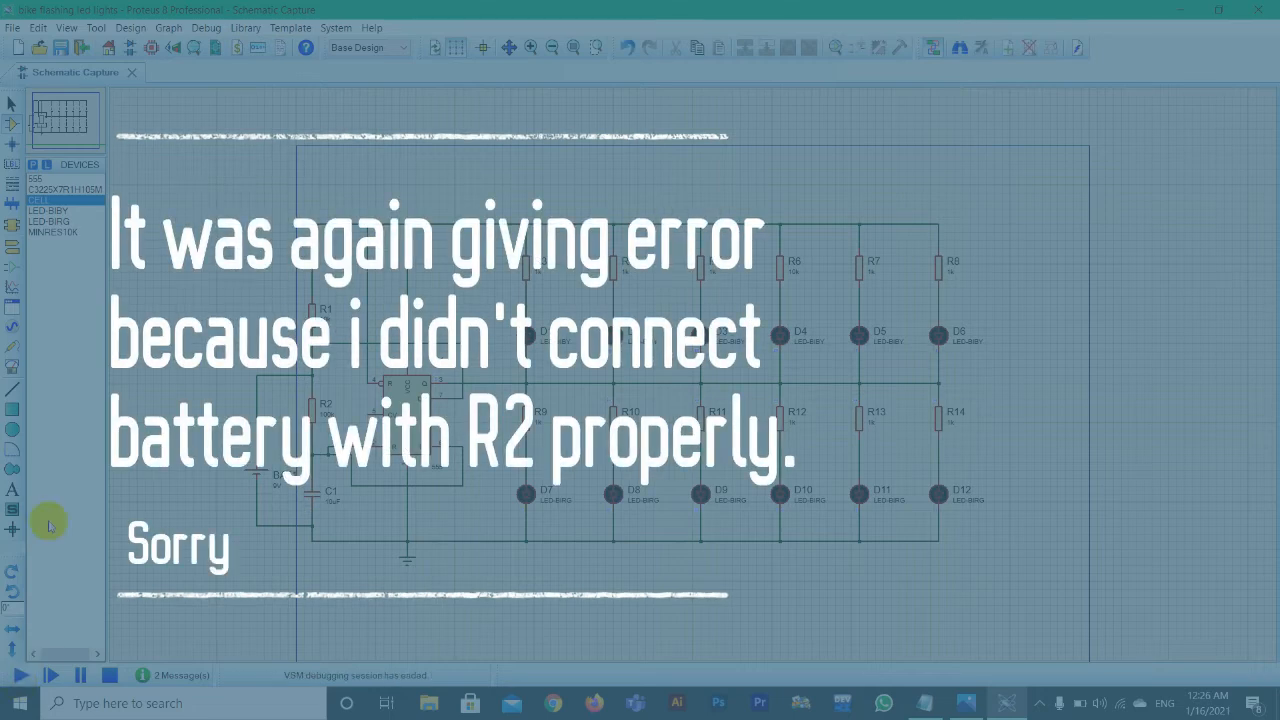
# Step: Reroute BAT1's positive wire from the R1–R2 junction to the line above R1 and run the simulation
pyautogui.click(300, 378)
pyautogui.press('Delete')
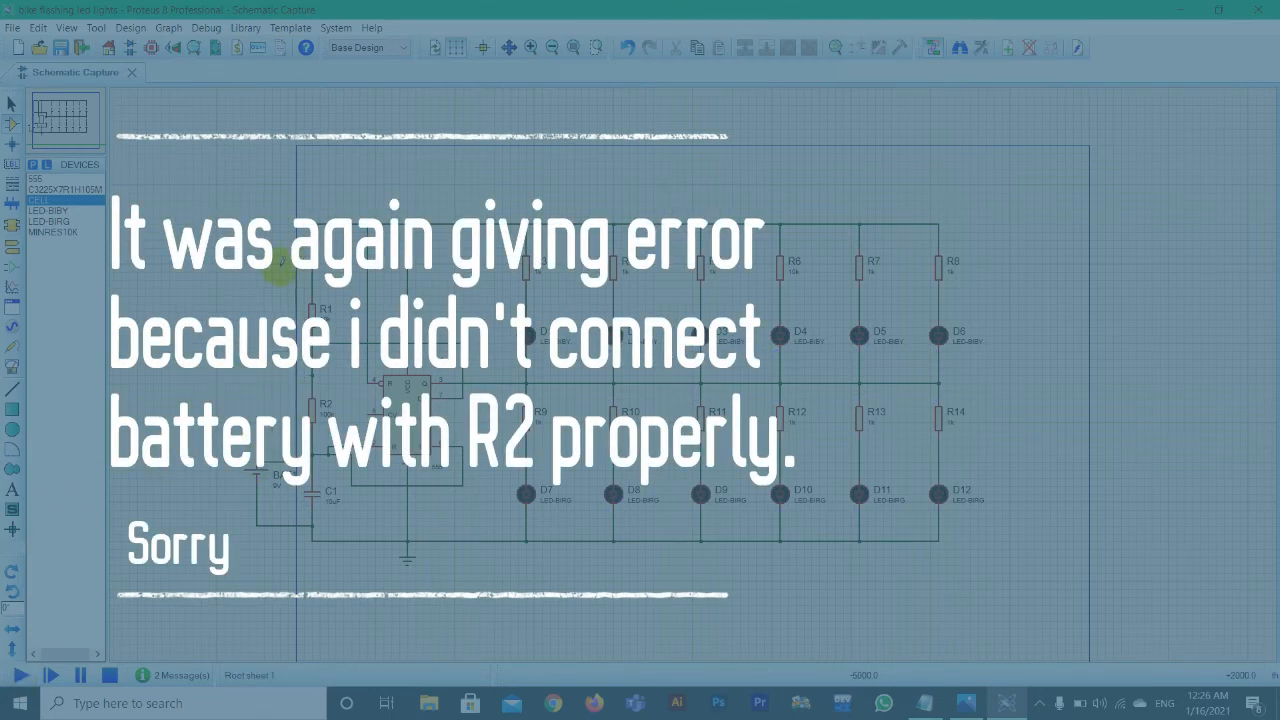
pyautogui.click(20, 675)
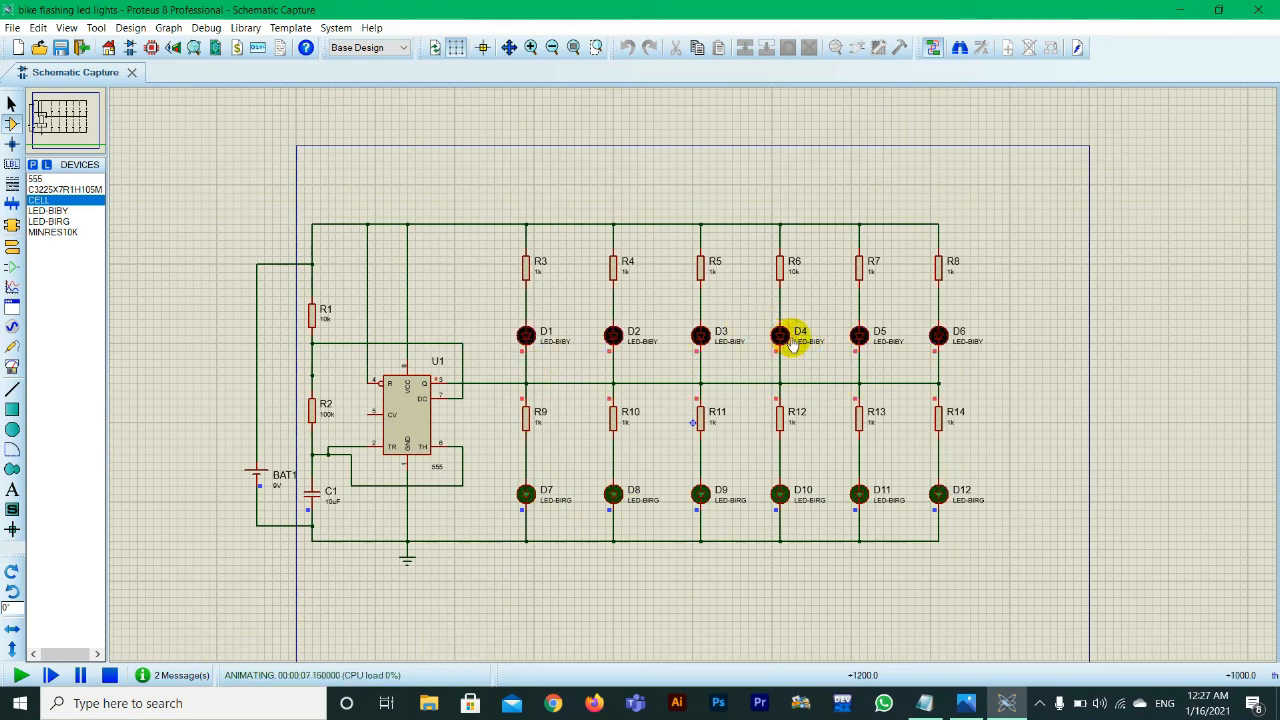
# Step: Set R6's value to 1k and rerun the simulation
pyautogui.click(792, 279)
pyautogui.doubleClick(793, 278)
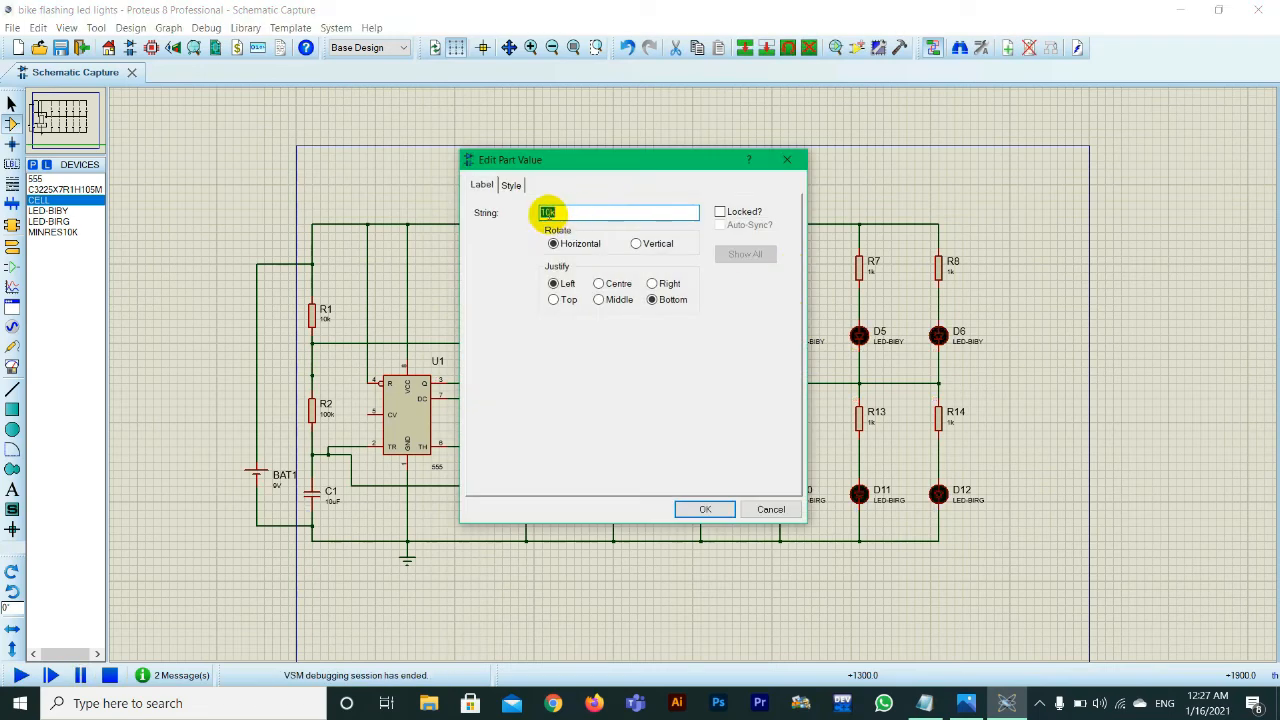
pyautogui.write('1k')
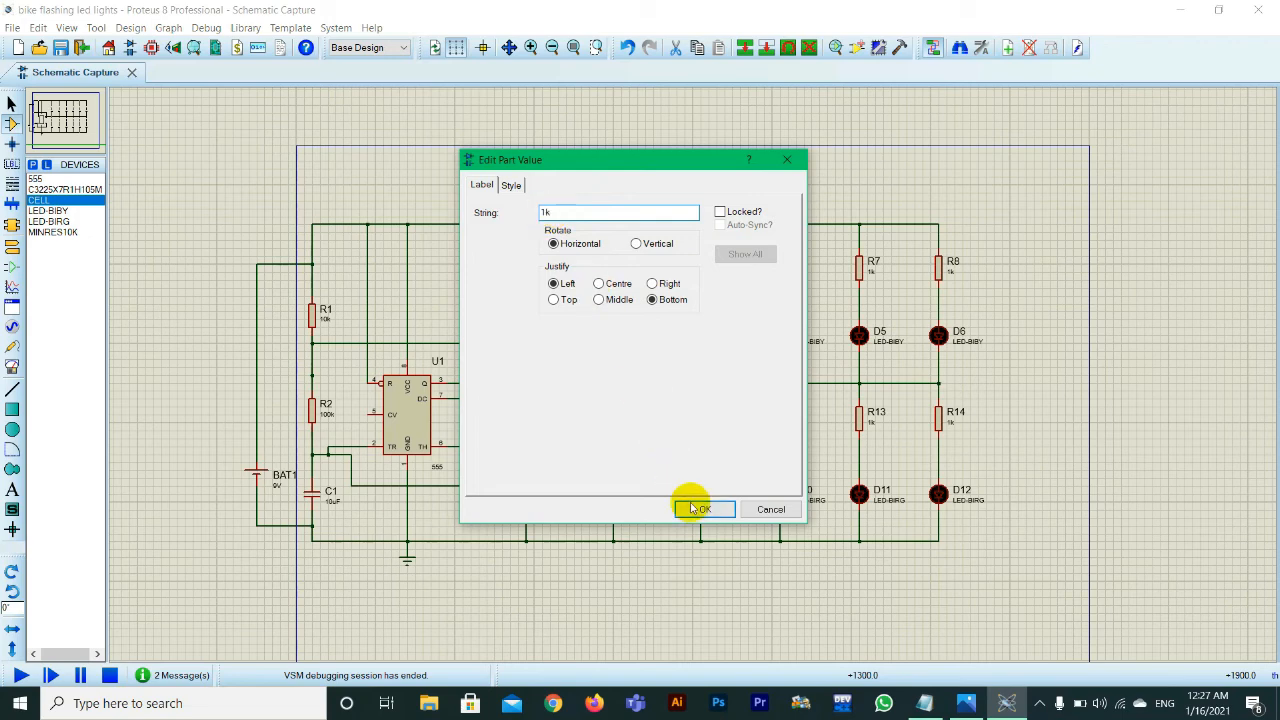
pyautogui.click(697, 508)
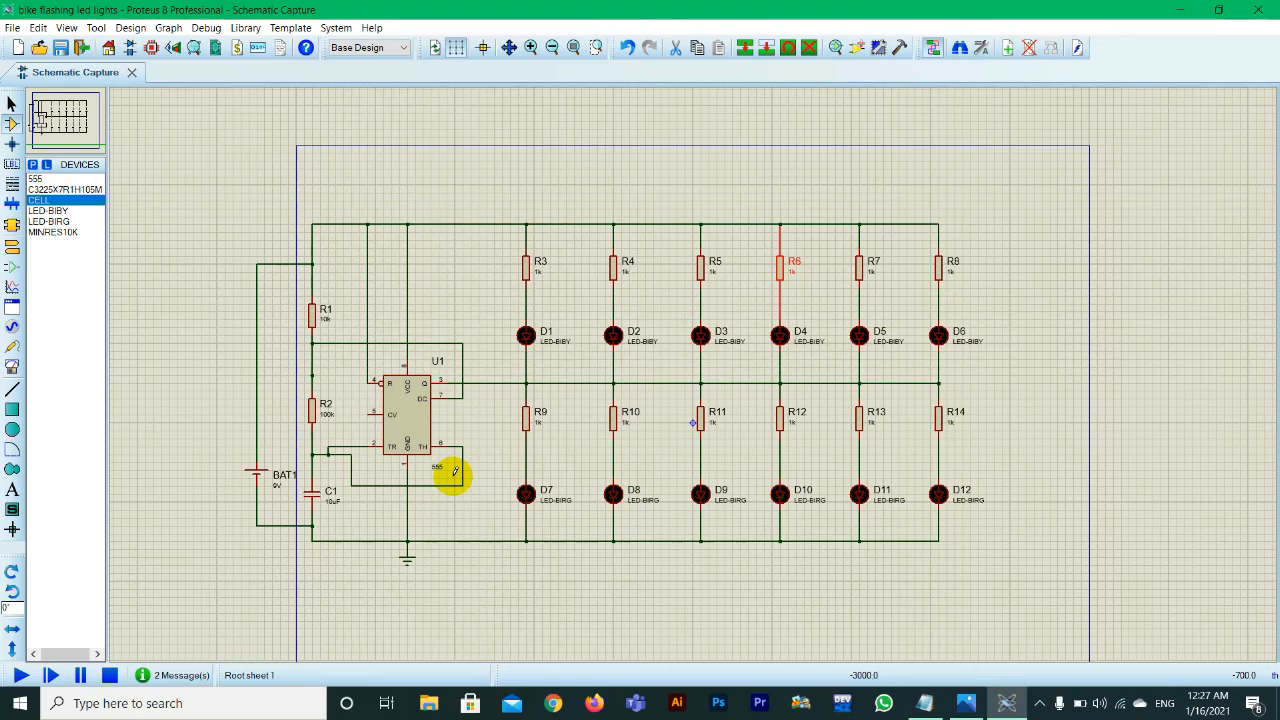
pyautogui.click(21, 677)
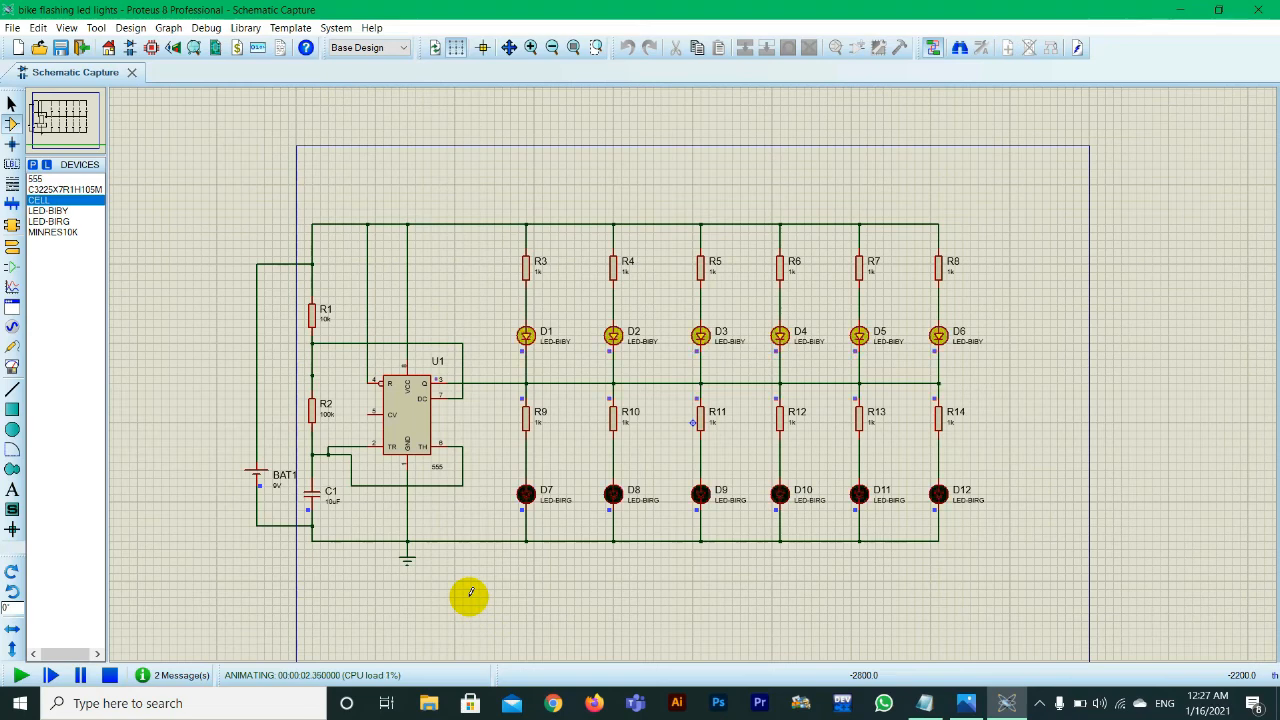
# Step: Stop the simulation and move the whole circuit so that it lies inside the sheet border
pyautogui.moveTo(978, 565)
pyautogui.mouseDown()
pyautogui.moveTo(214, 271)
pyautogui.moveTo(216, 160)
pyautogui.mouseUp()
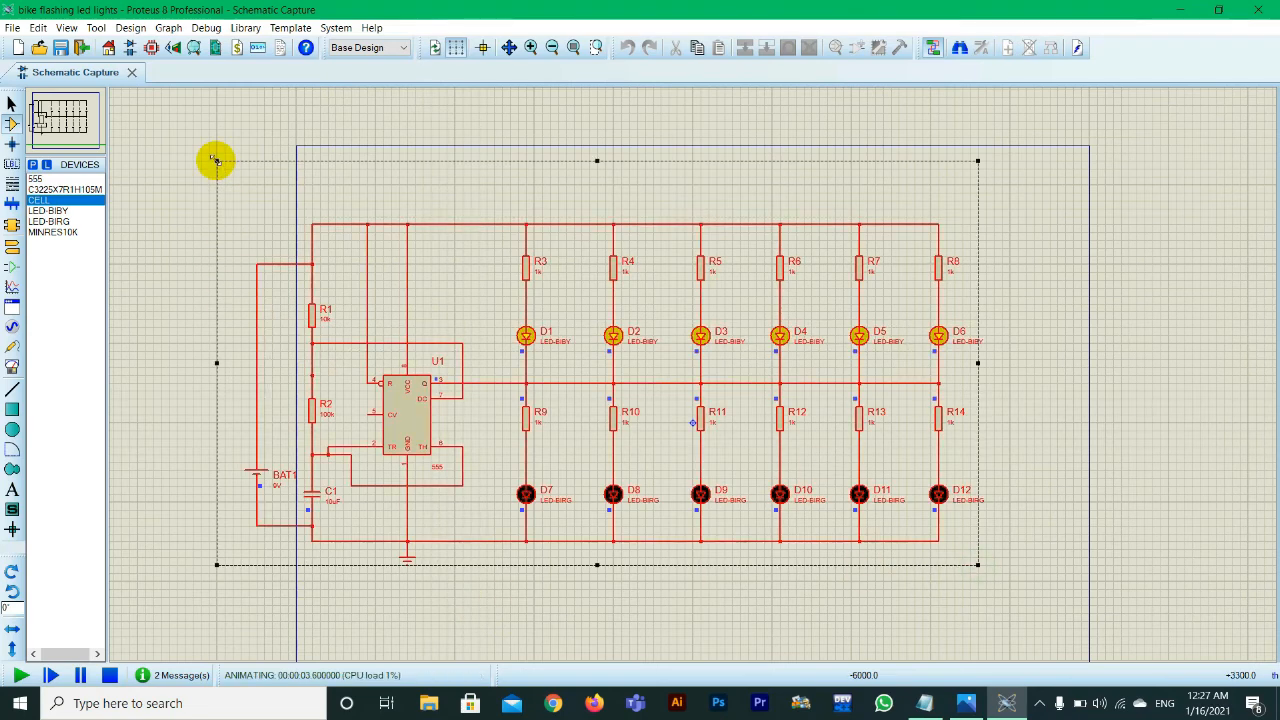
pyautogui.click(655, 195)
pyautogui.press('Escape')
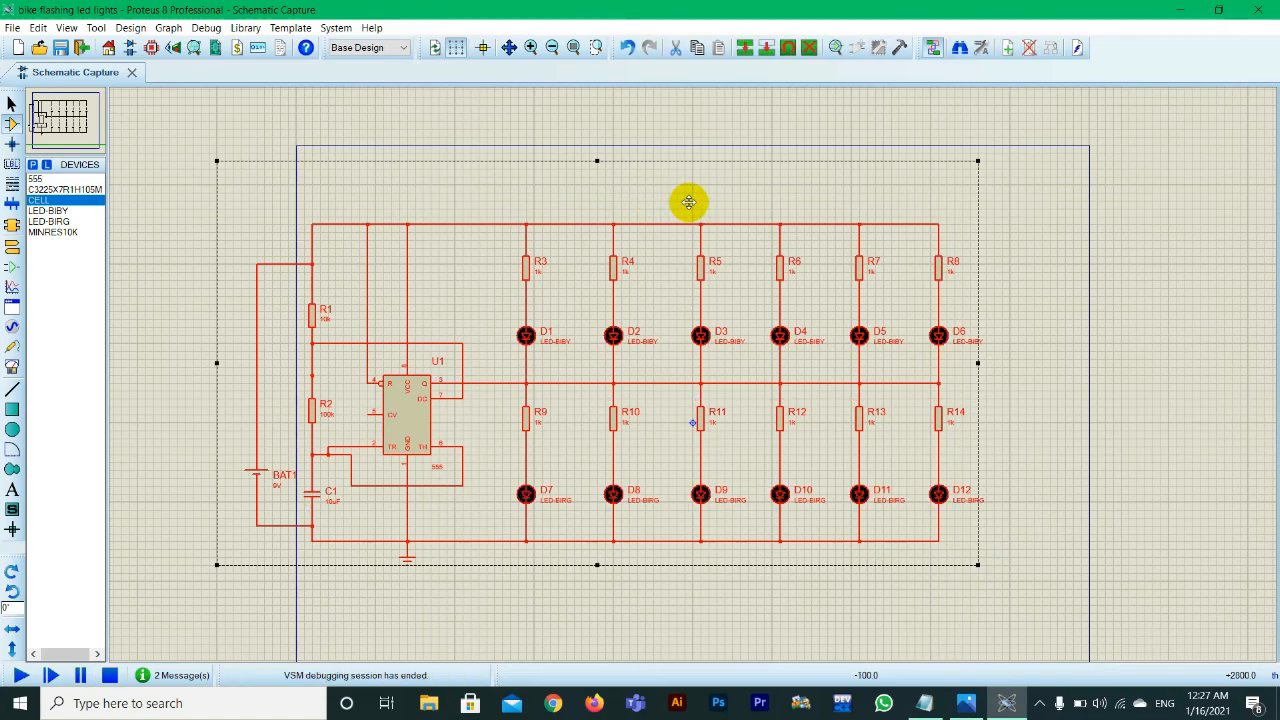
pyautogui.moveTo(689, 203); pyautogui.dragTo(786, 216)
pyautogui.click(554, 567)
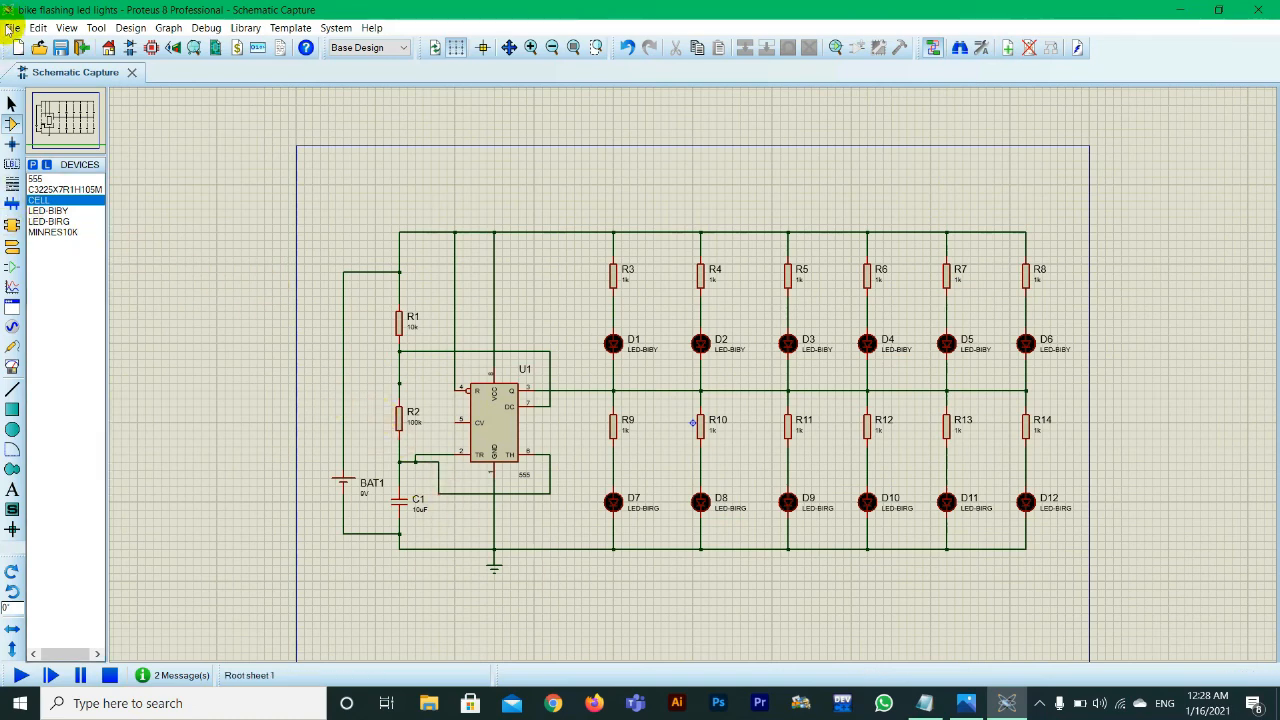
# Step: Search the device library for "button" and add the SPST push button BUTTON to the device list
pyautogui.click(33, 165)
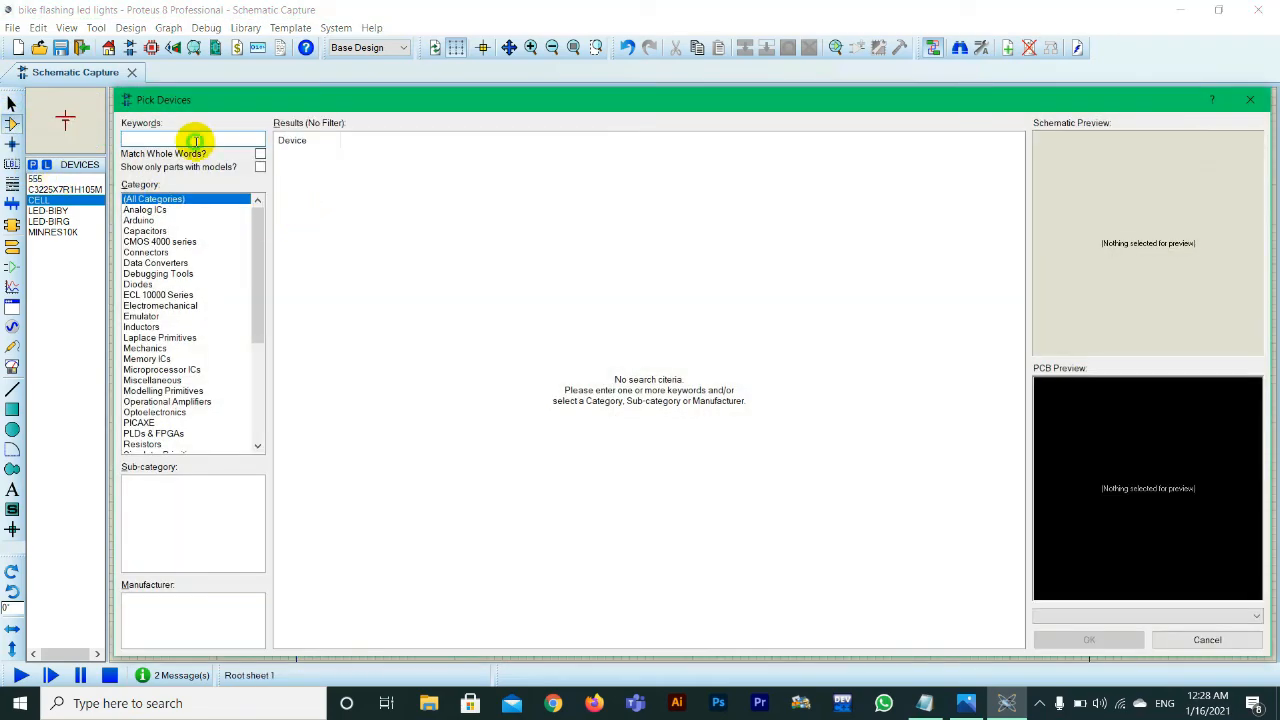
pyautogui.write('by')
pyautogui.press('BackSpace')
pyautogui.write('utton')
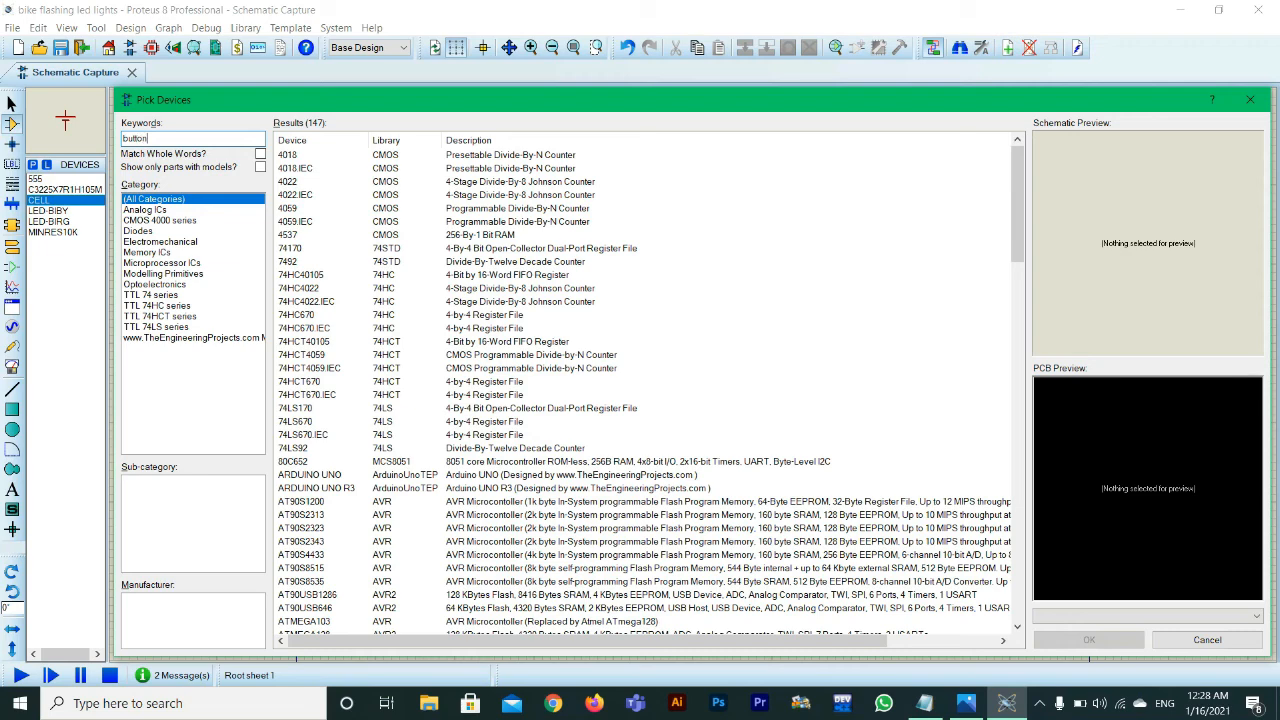
pyautogui.click(334, 157)
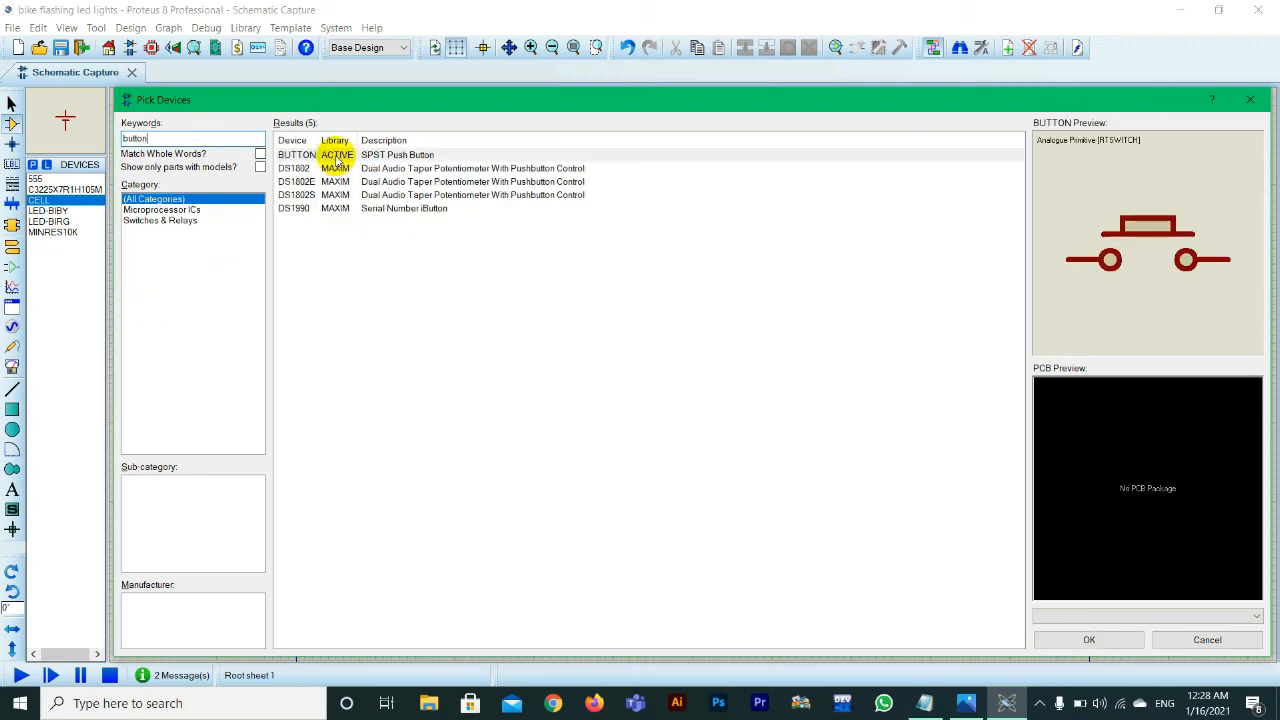
pyautogui.click(336, 157)
pyautogui.press('Down')
pyautogui.press('Down')
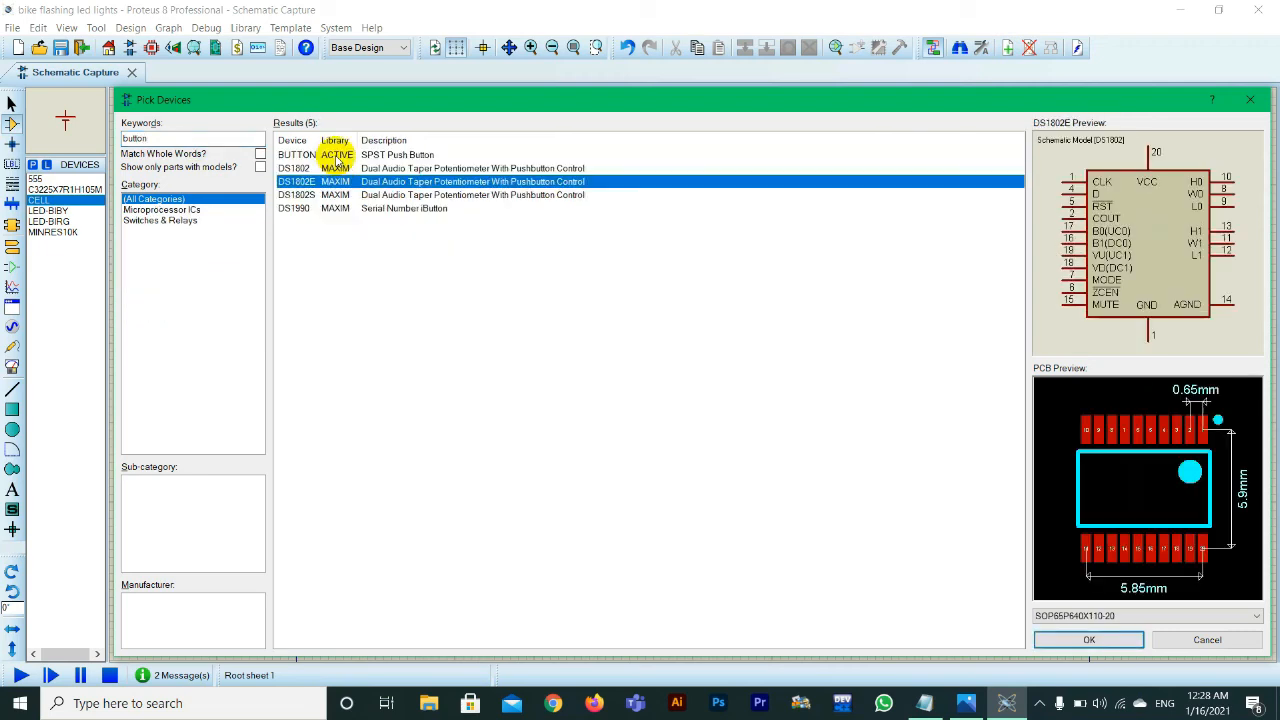
pyautogui.press('Up')
pyautogui.press('Up')
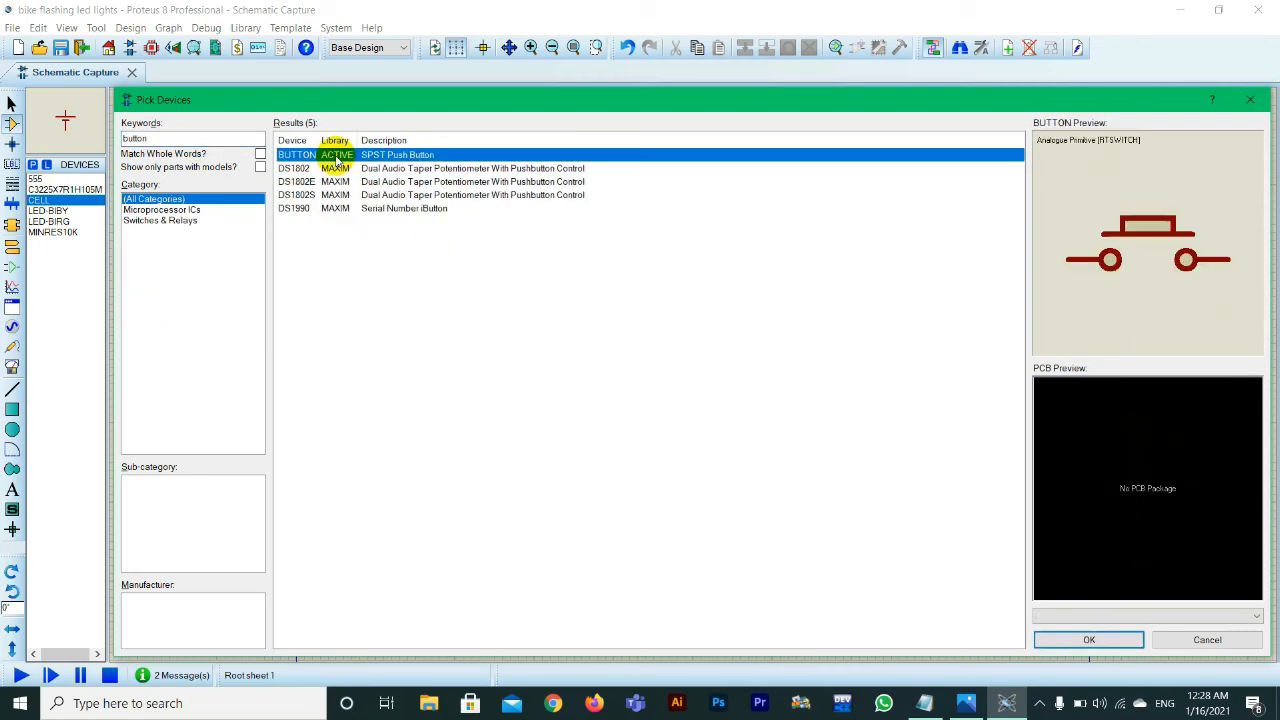
pyautogui.click(1097, 641)
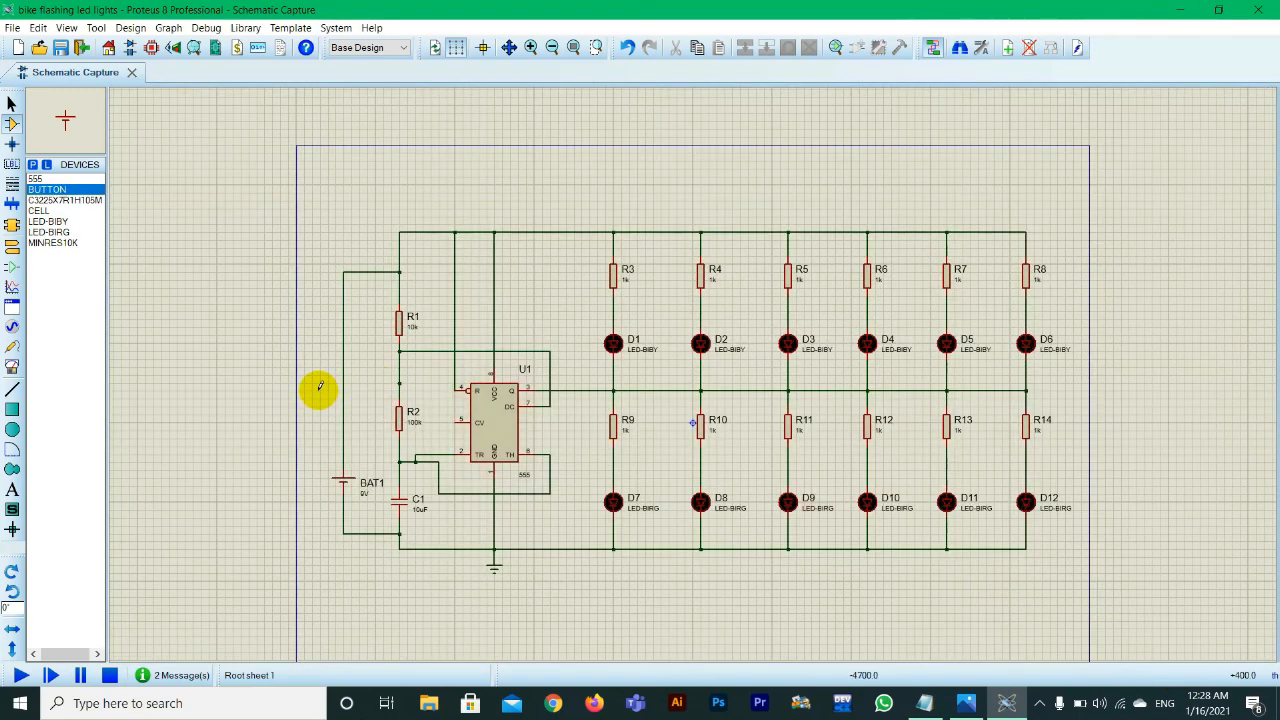
# Step: Place the push button beside BAT1's positive wire and rotate it to a vertical orientation
pyautogui.click(319, 389)
pyautogui.click(319, 393)
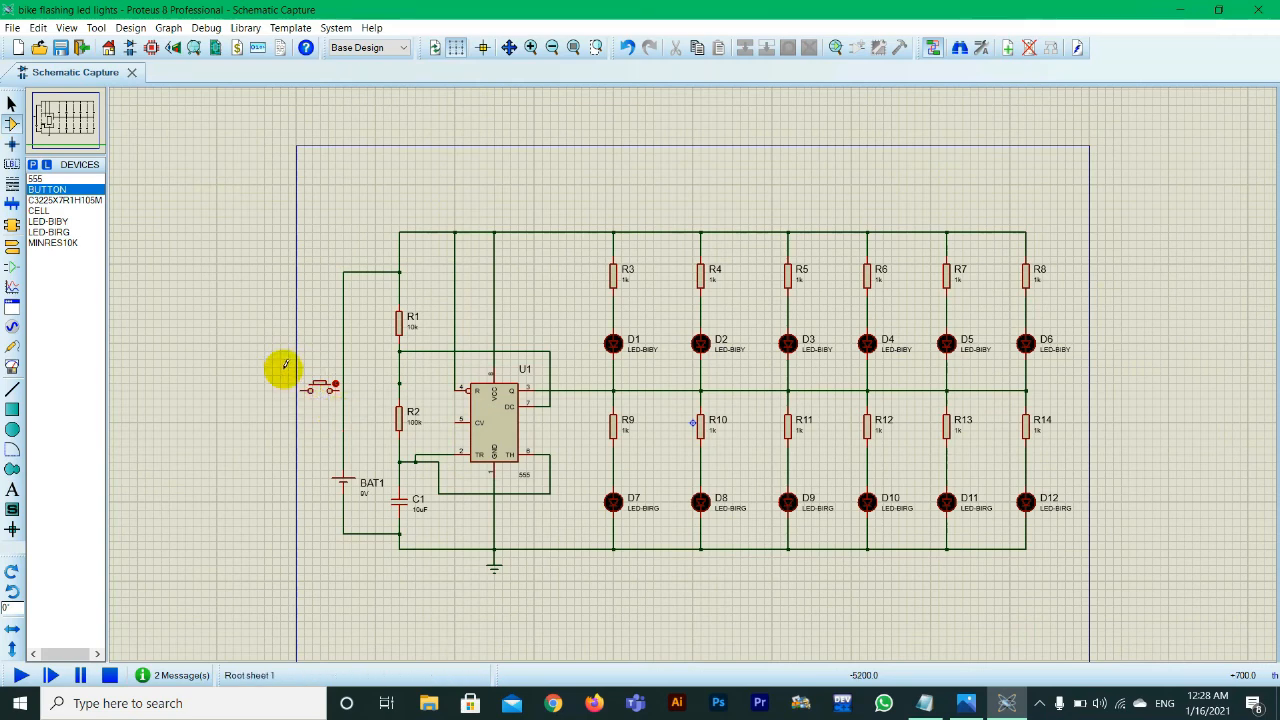
pyautogui.moveTo(288, 344); pyautogui.dragTo(352, 406)
pyautogui.press('KP_Subtract')
pyautogui.press('KP_Subtract')
pyautogui.press('KP_Subtract')
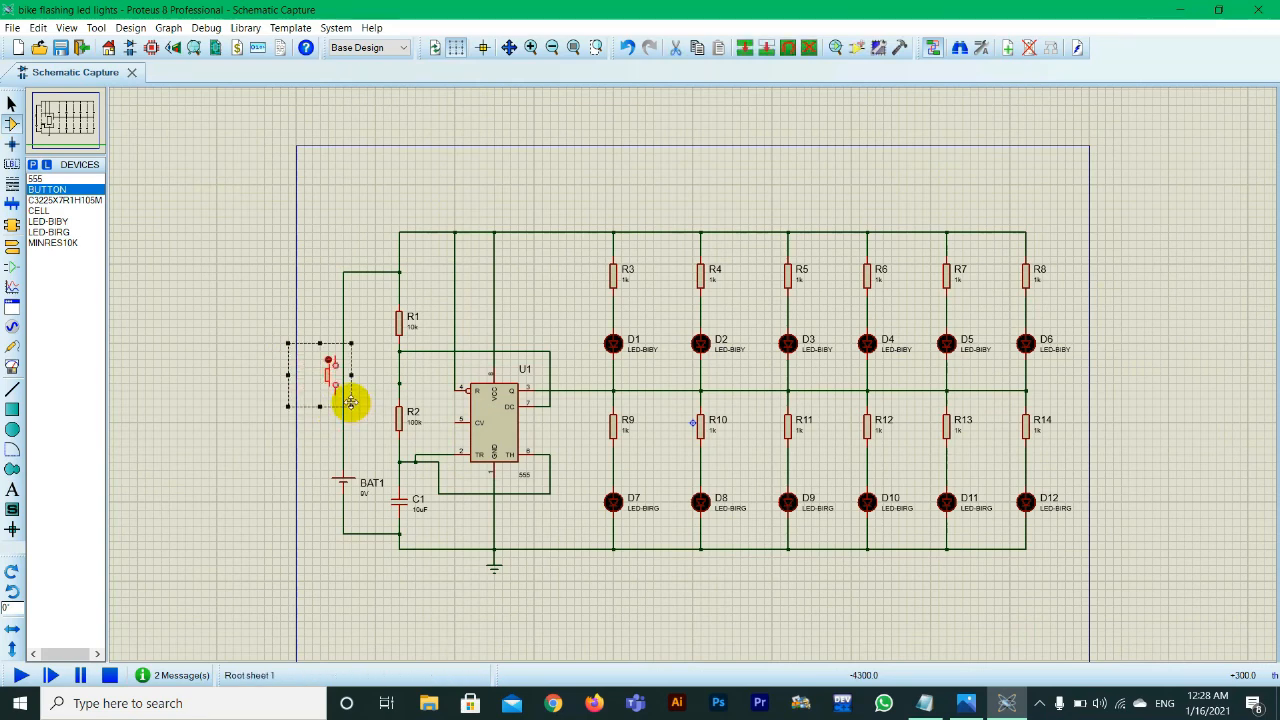
# Step: Delete the direct wire running from BAT1's positive terminal up to the supply junction above R1
pyautogui.click(311, 325)
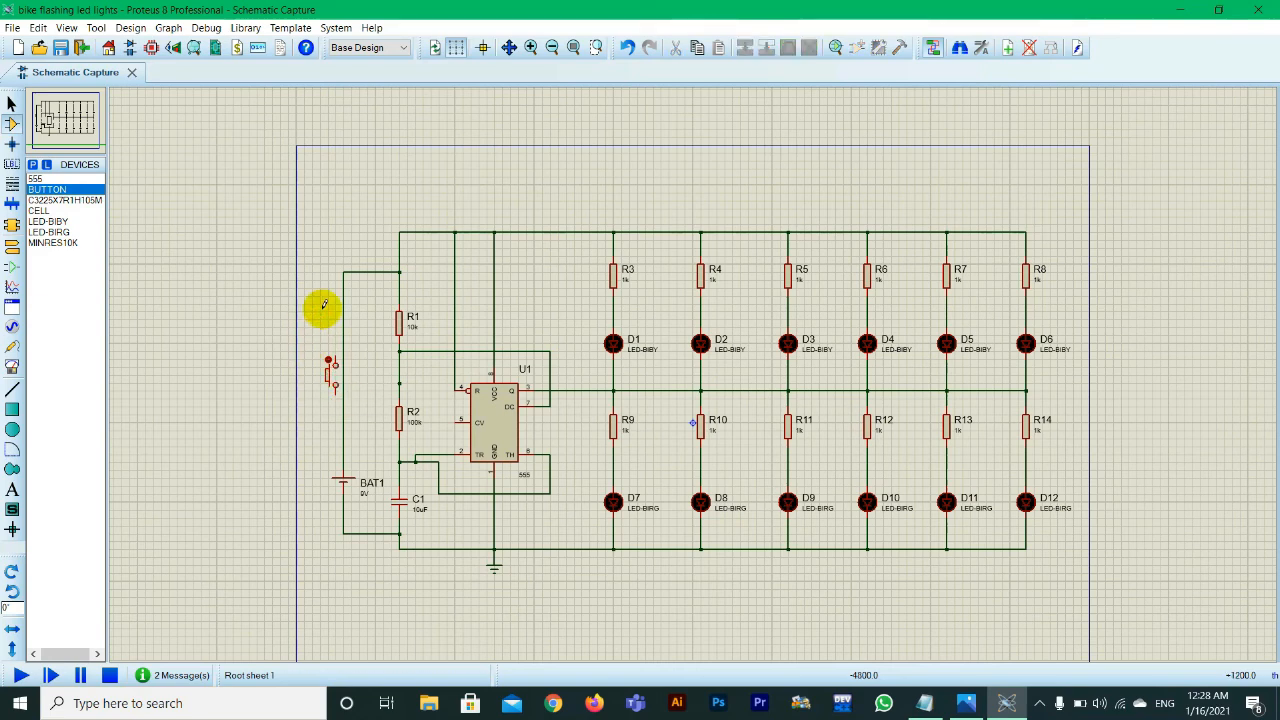
pyautogui.moveTo(336, 245); pyautogui.dragTo(362, 316)
pyautogui.press('Delete')
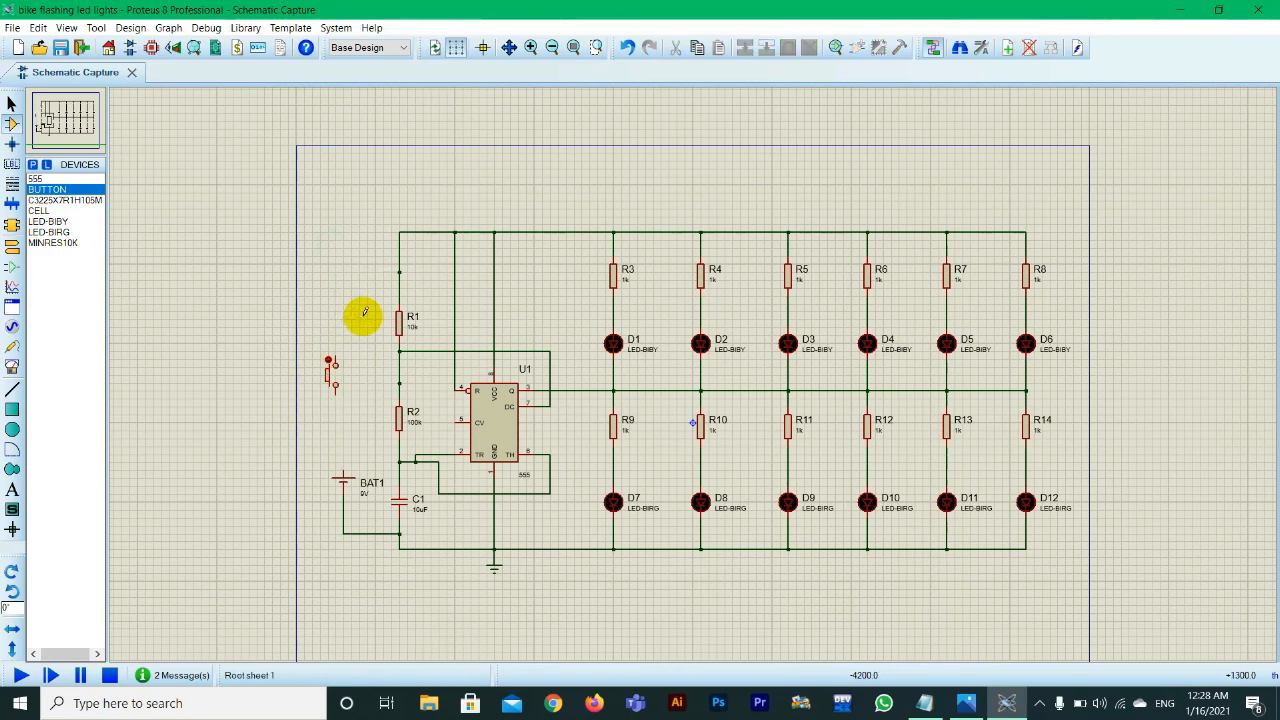
# Step: Wire the push button in series between BAT1's positive terminal and the supply junction above R1
pyautogui.click(345, 468)
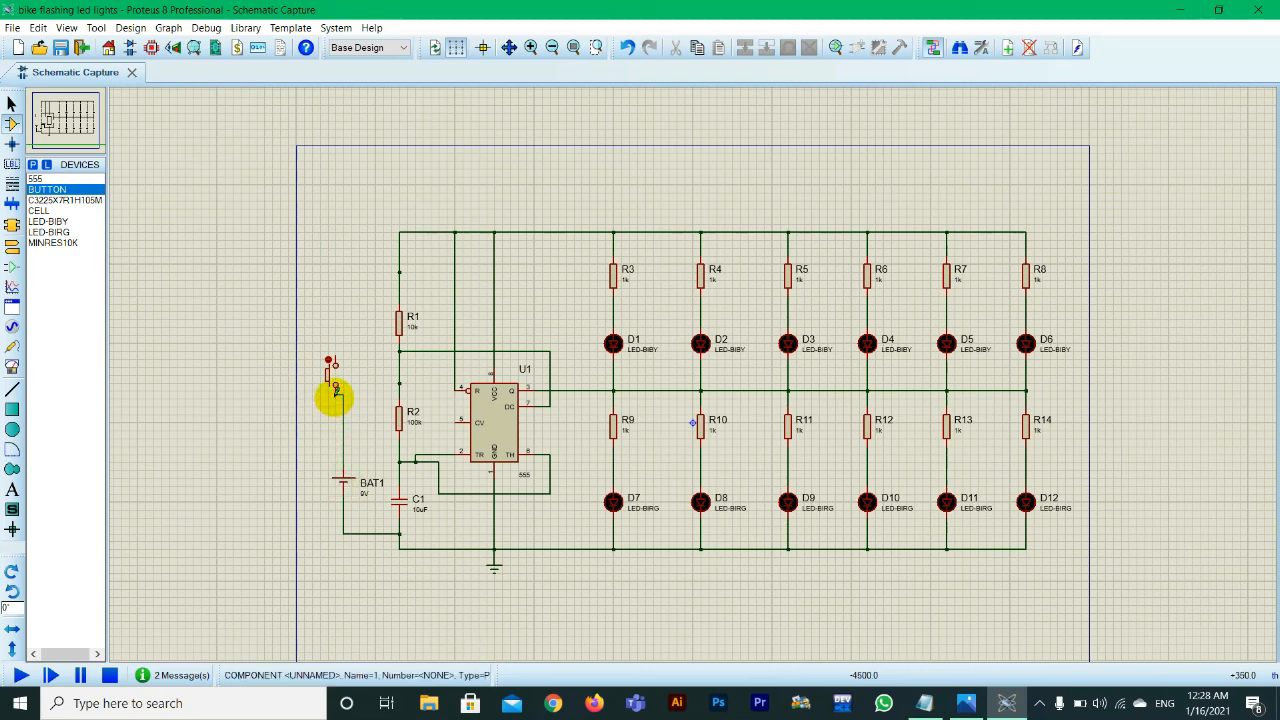
pyautogui.click(335, 395)
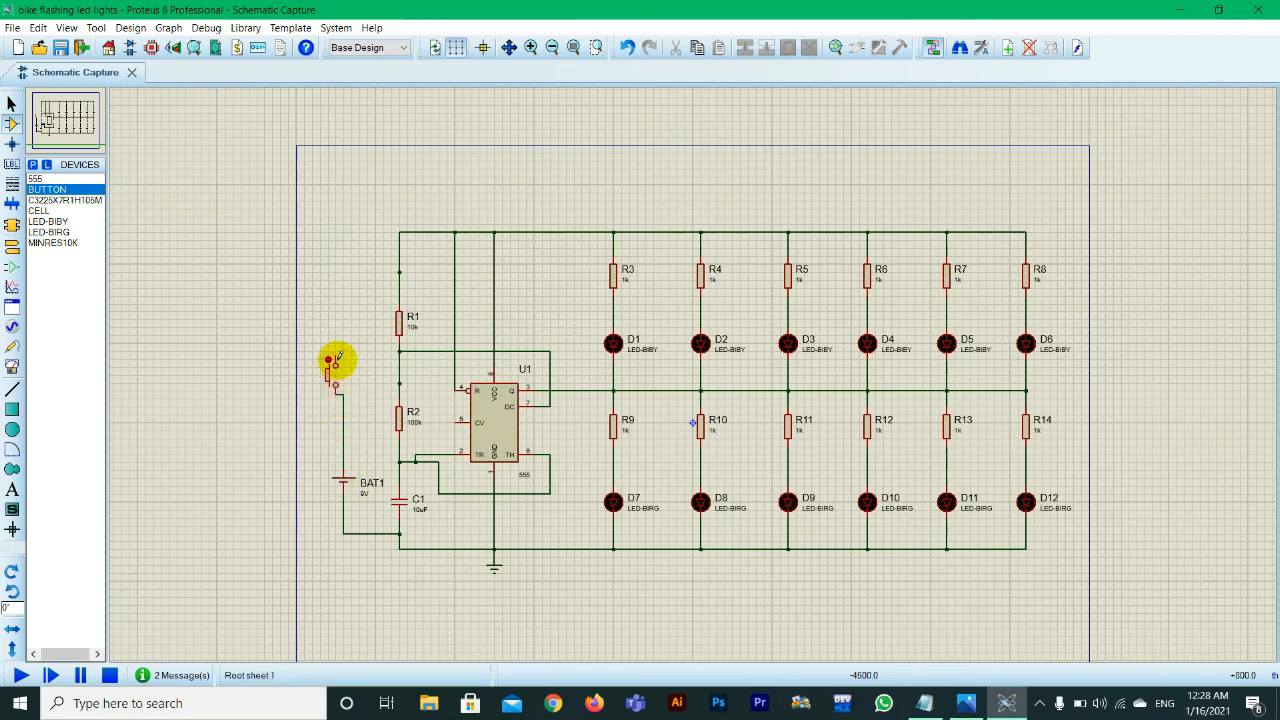
pyautogui.click(336, 355)
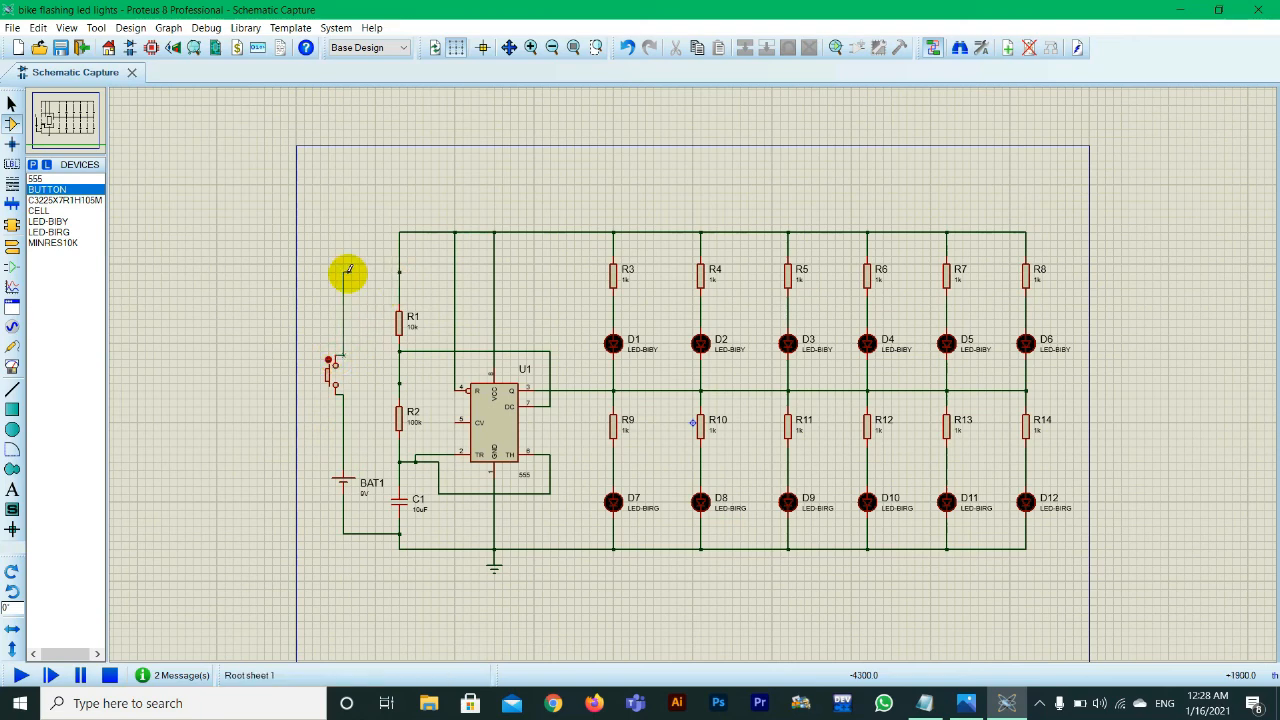
pyautogui.click(397, 271)
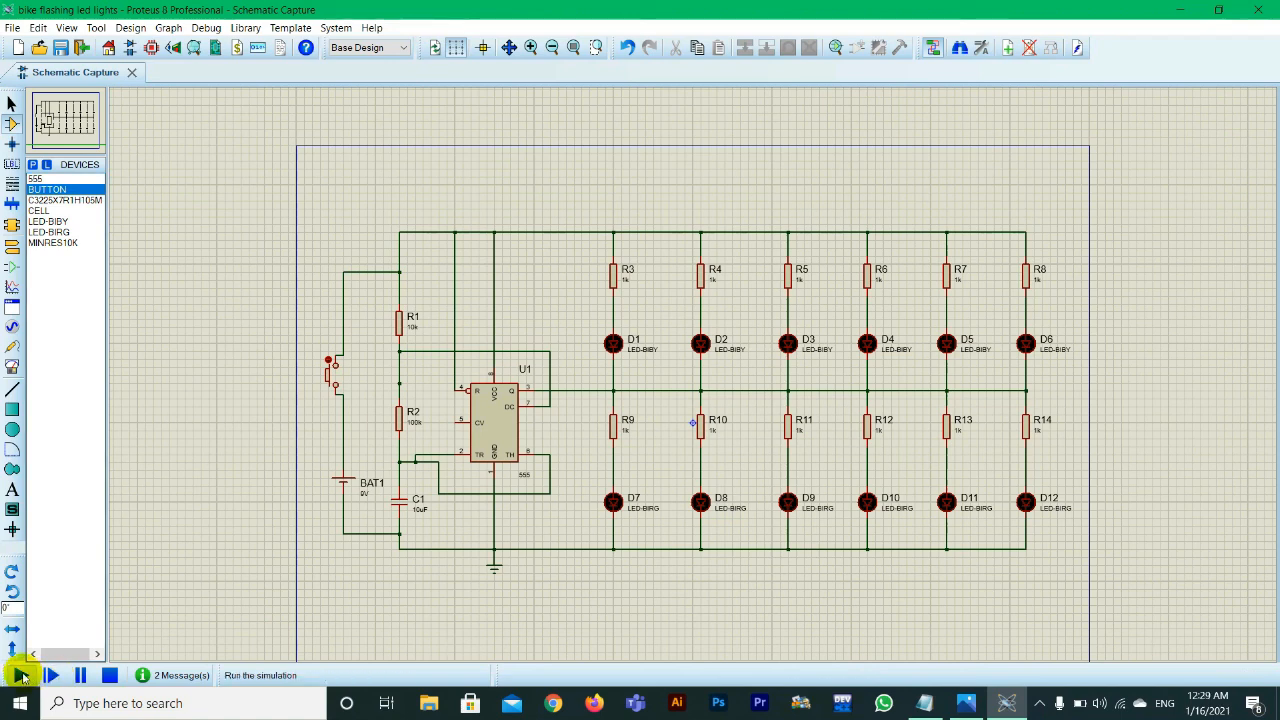
# Step: Run the simulation and close the push button to power the LED circuit
pyautogui.click(22, 677)
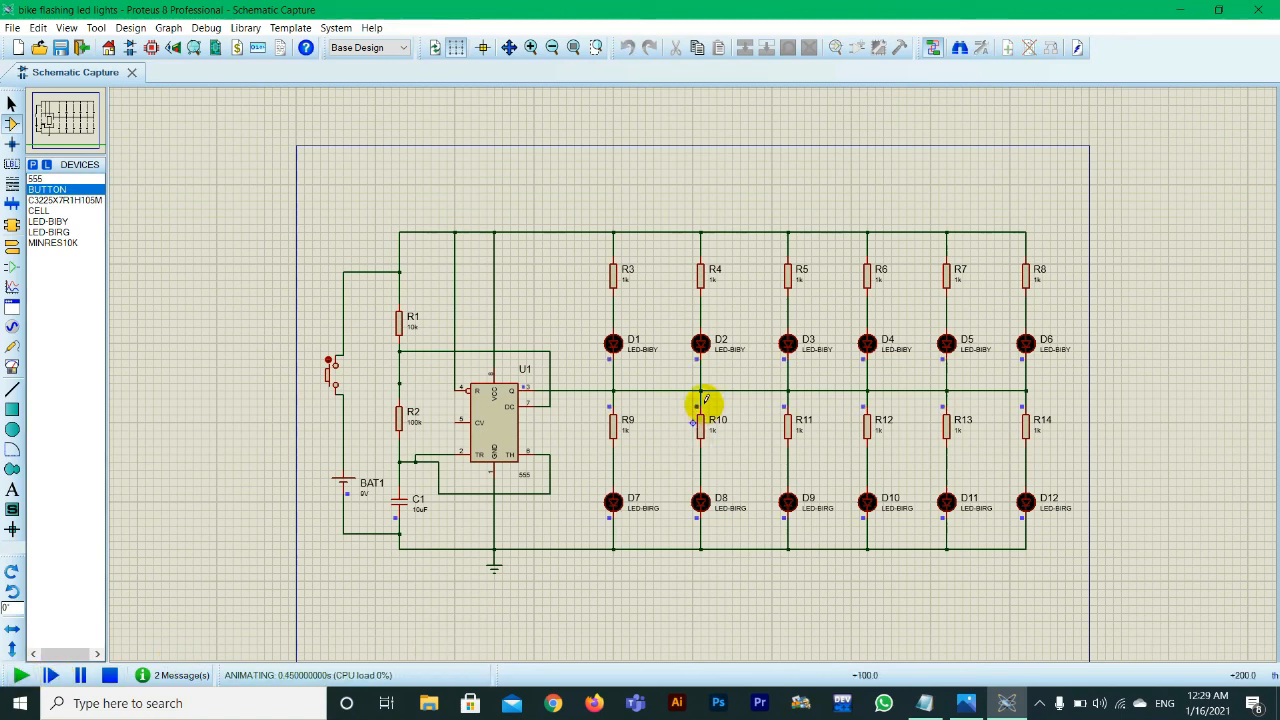
pyautogui.click(330, 368)
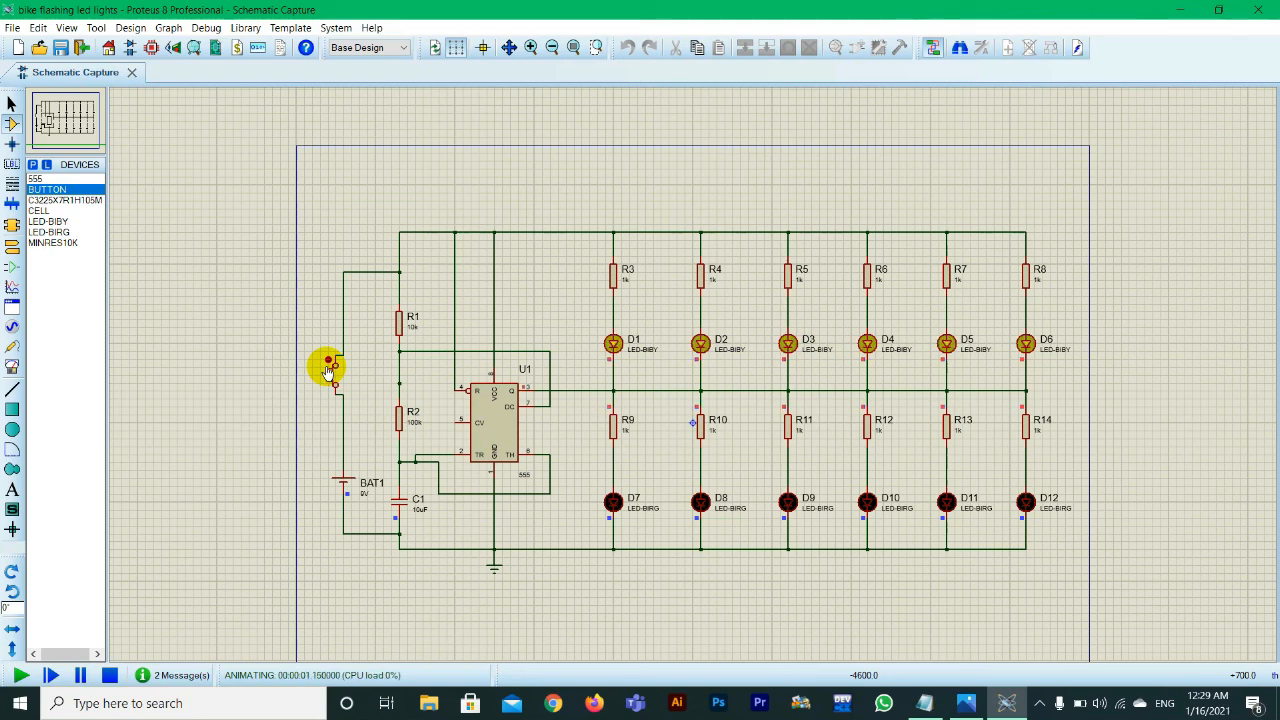